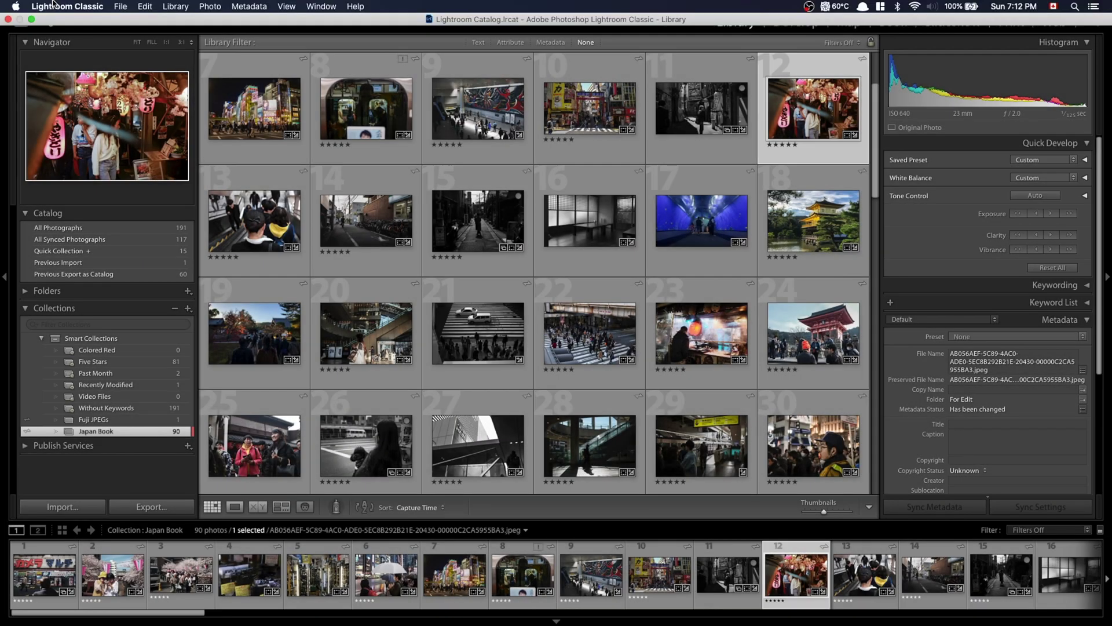
Open Lightroom Classic's Preferences to review the settings.
left_click(53, 5)
left_click(60, 36)
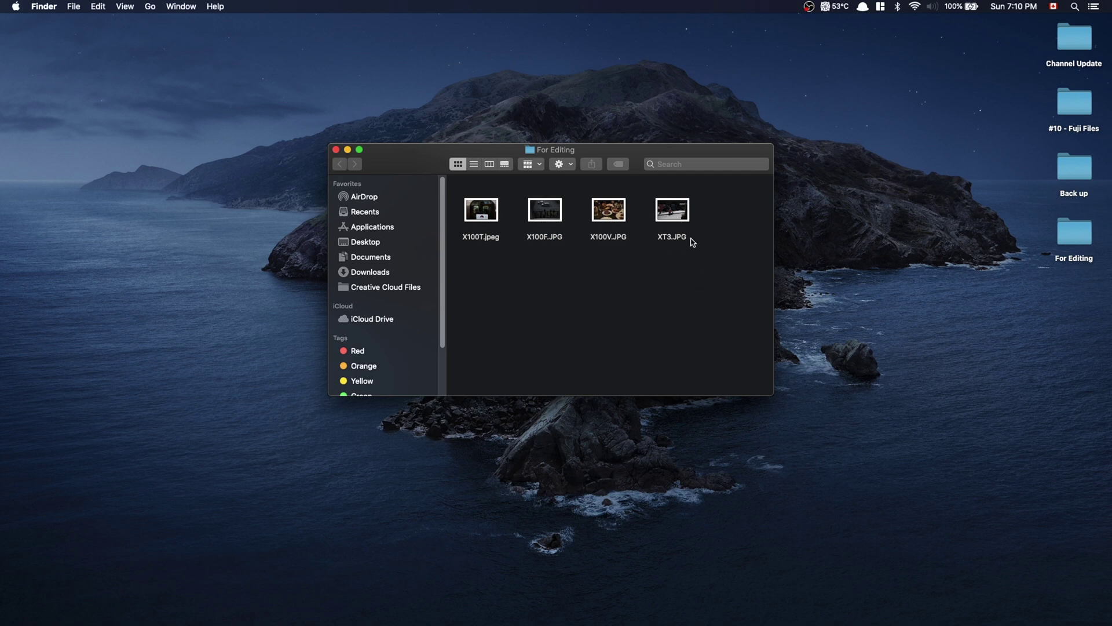
Select the four JPEGs, deselect them, and close the For Editing Finder window.
key("super+a")
left_click(727, 248)
key("super+w")
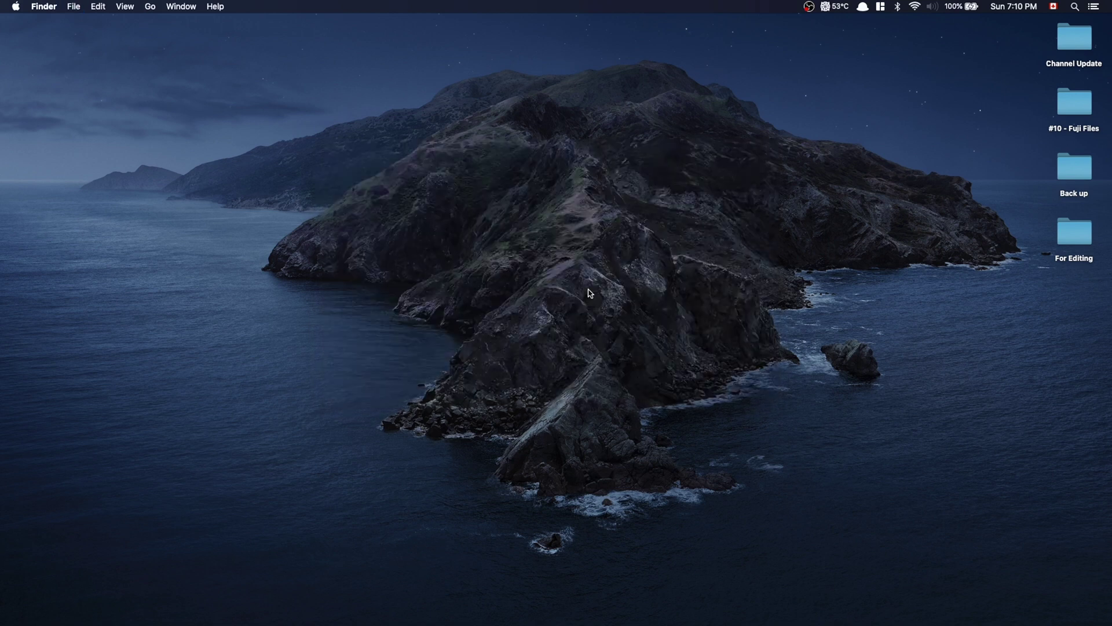
Relaunch Lightroom Classic from the launcher by searching 'lightroom'.
key("alt+space")
type("lightroom")
key("Return")
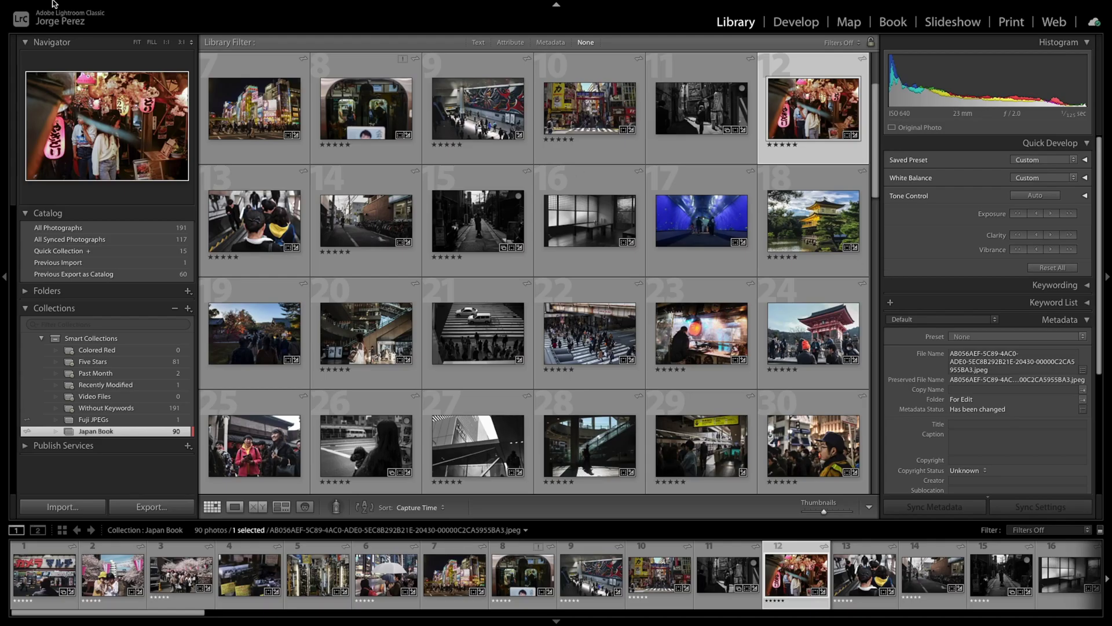
Open Lightroom's Preferences on the General import options to review them.
left_click(55, 5)
left_click(61, 38)
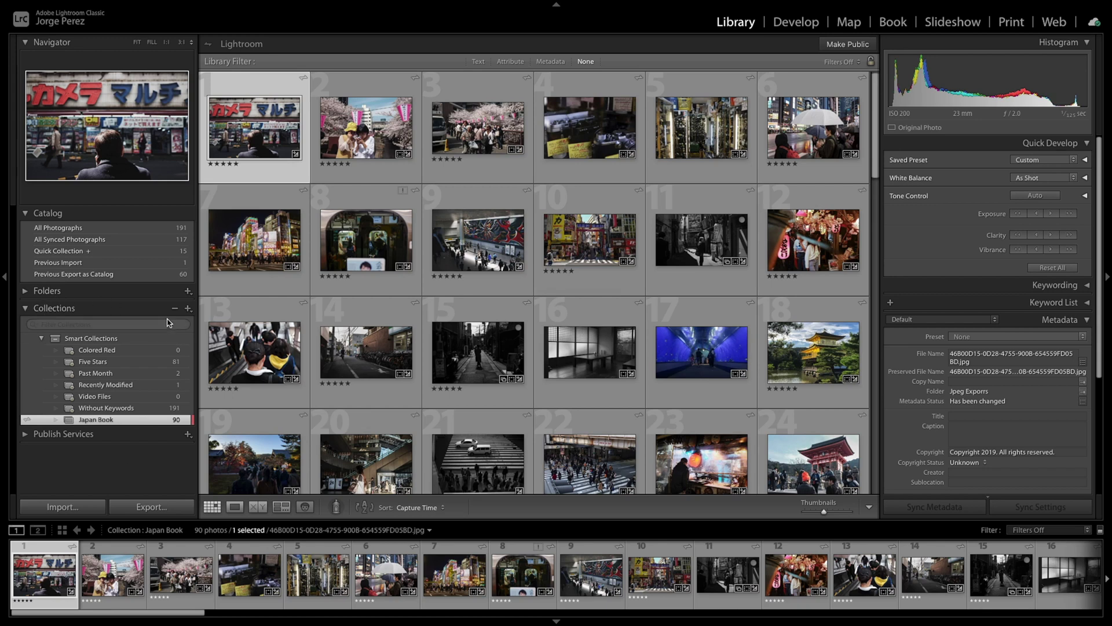
Create an empty collection named 'Jpegs' without including the selected photos.
left_click(188, 307)
left_click(232, 319)
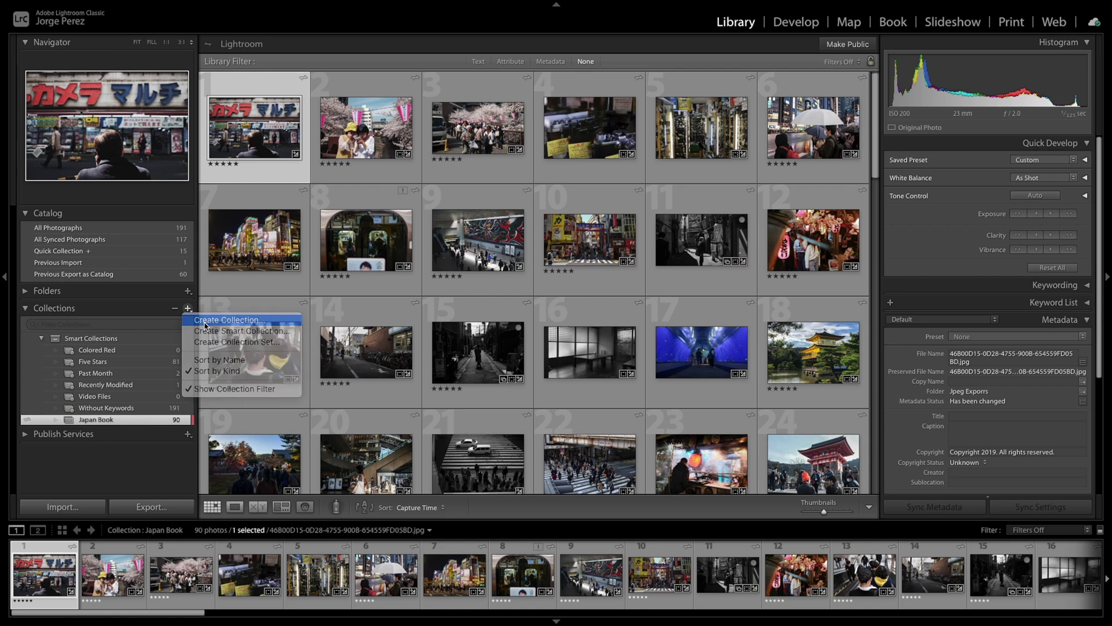
type("Jpegs")
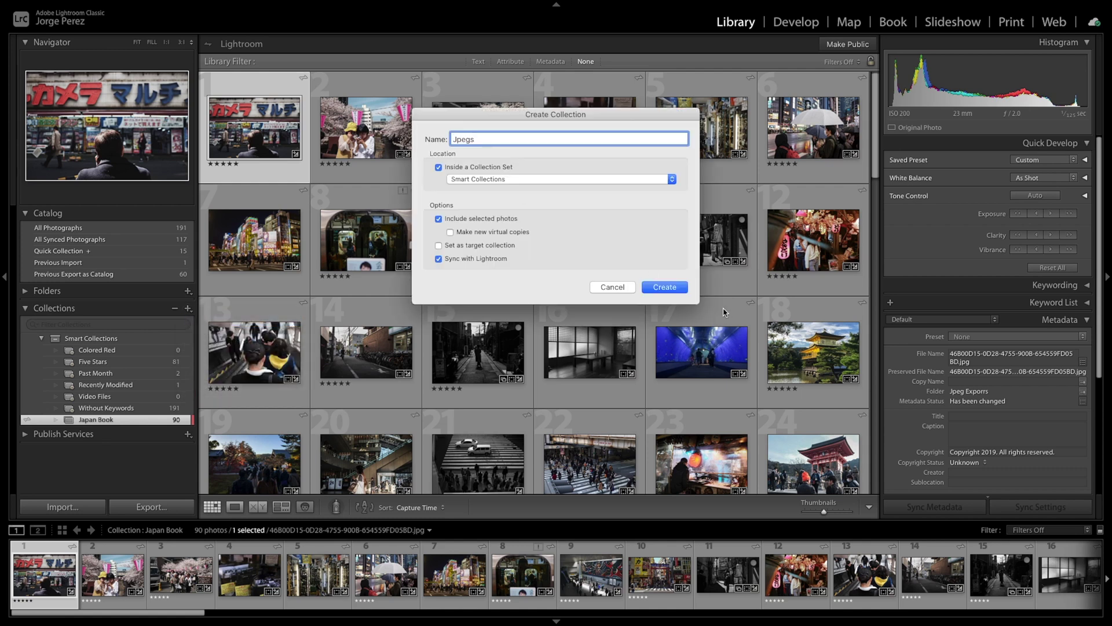
left_click(490, 219)
left_click(665, 287)
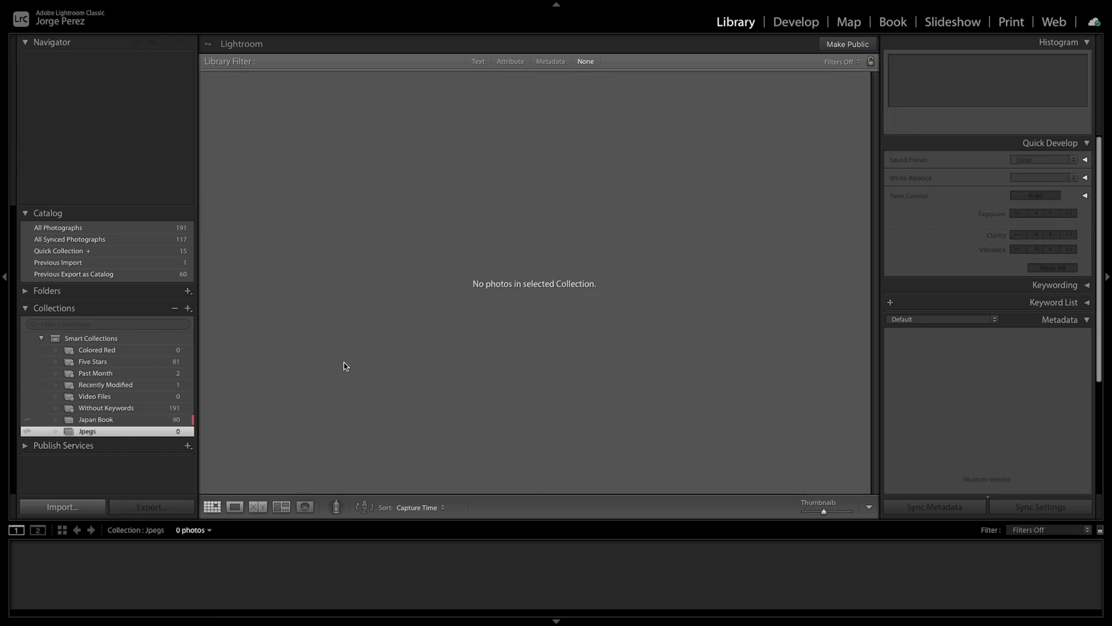
Import all four JPEGs from Desktop/For Editing into the catalog.
left_click(65, 507)
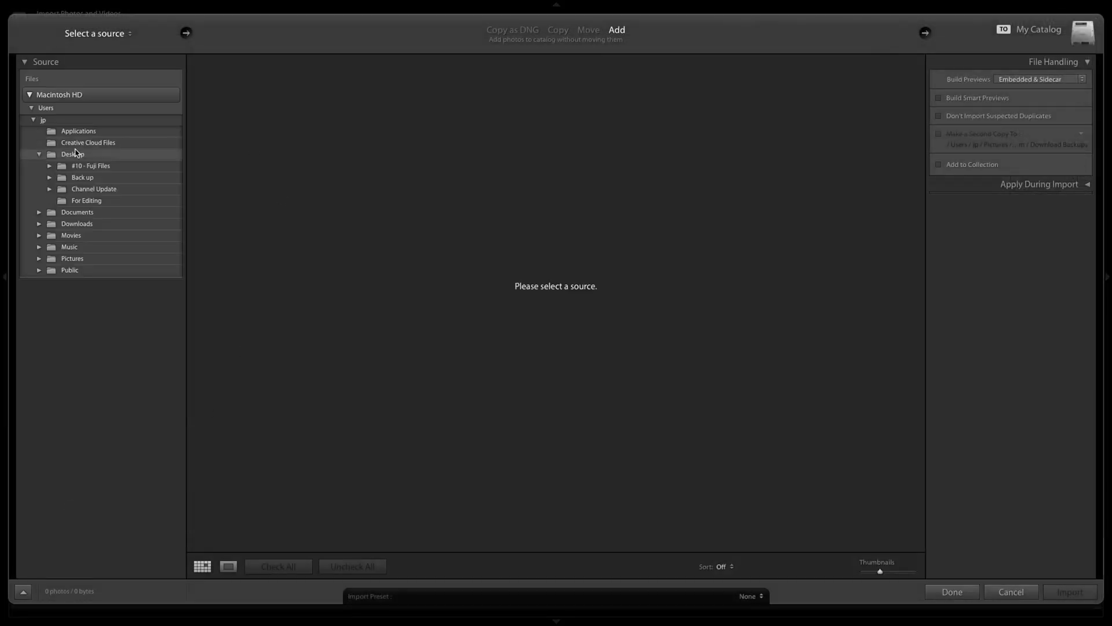
left_click(73, 154)
left_click(103, 204)
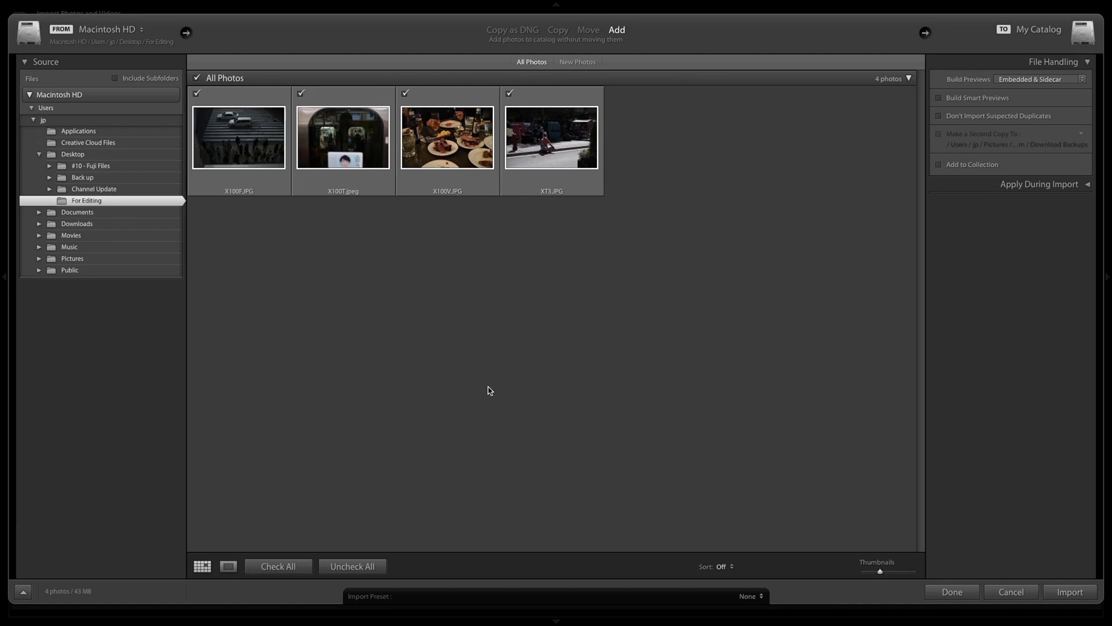
left_click(348, 566)
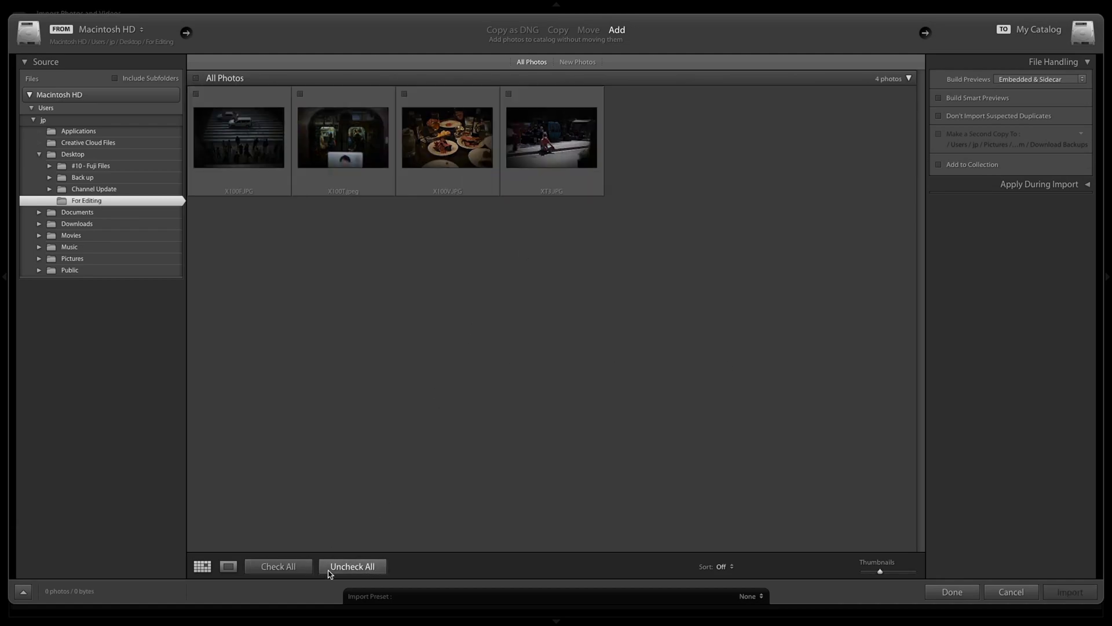
left_click(281, 566)
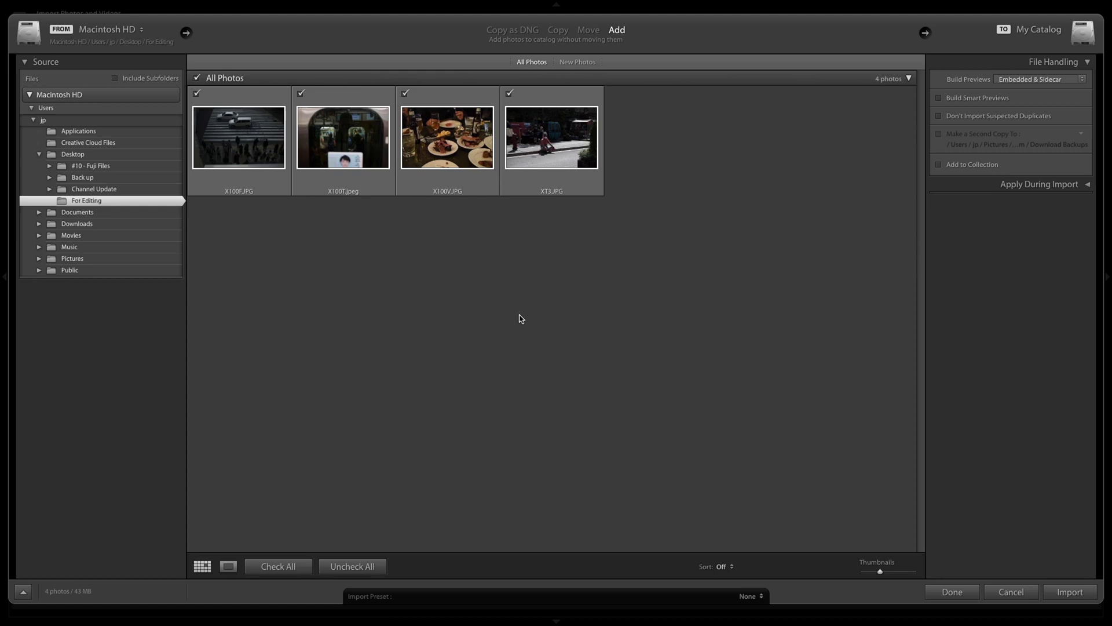
left_click(300, 94)
left_click(300, 94)
left_click(1069, 591)
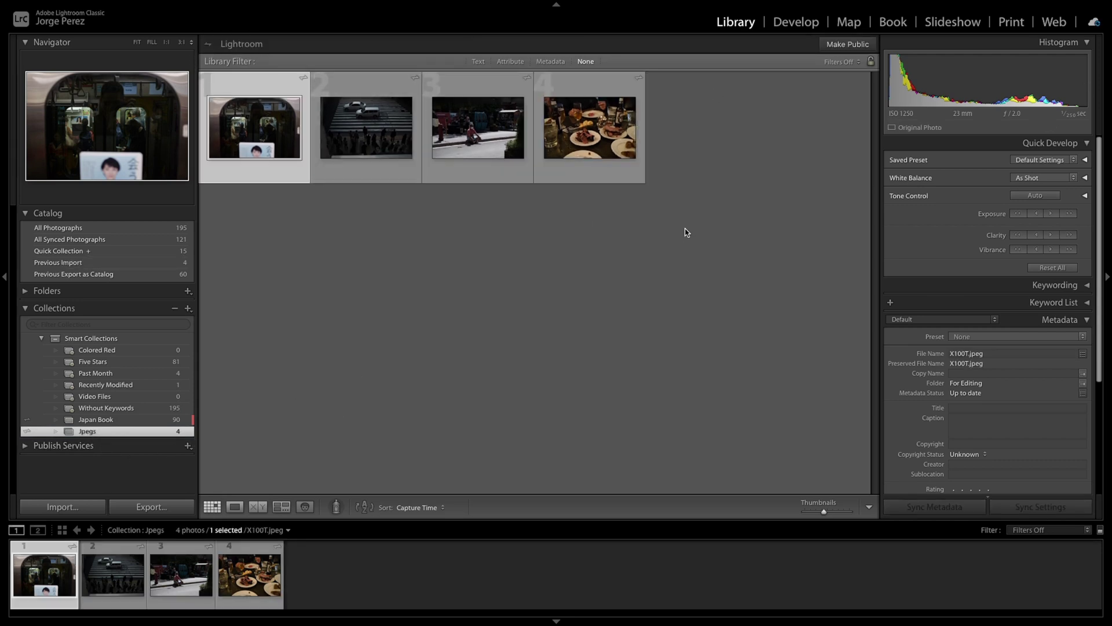
Inspect metadata for X100F, XT3 and X100V, then open X100T.jpeg in Develop.
left_click_drag(1102, 248, 1102, 385)
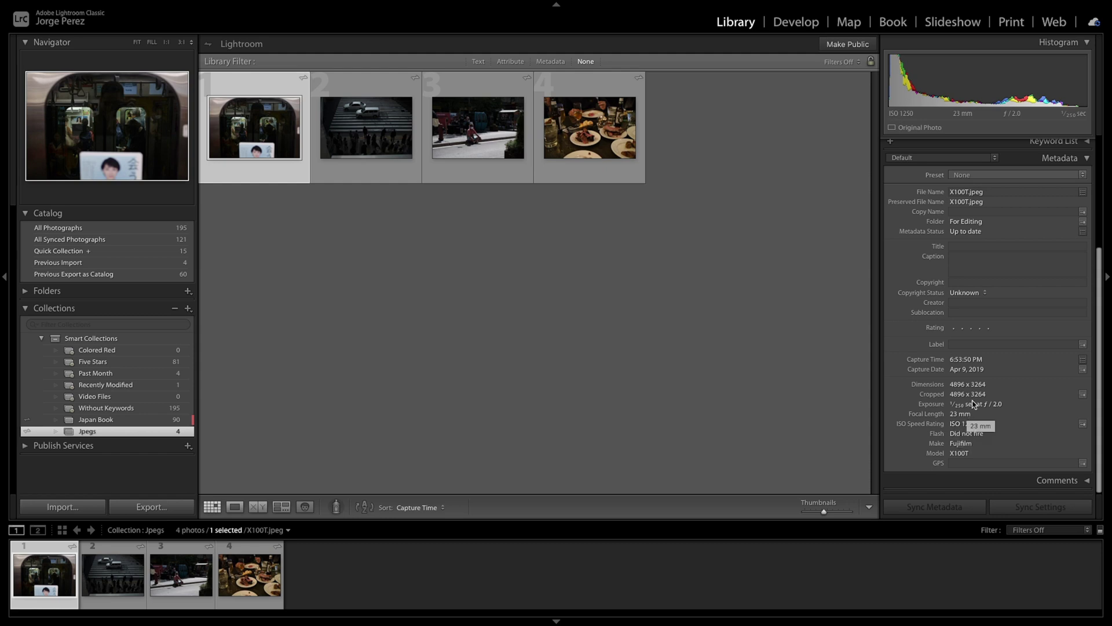
left_click(341, 138)
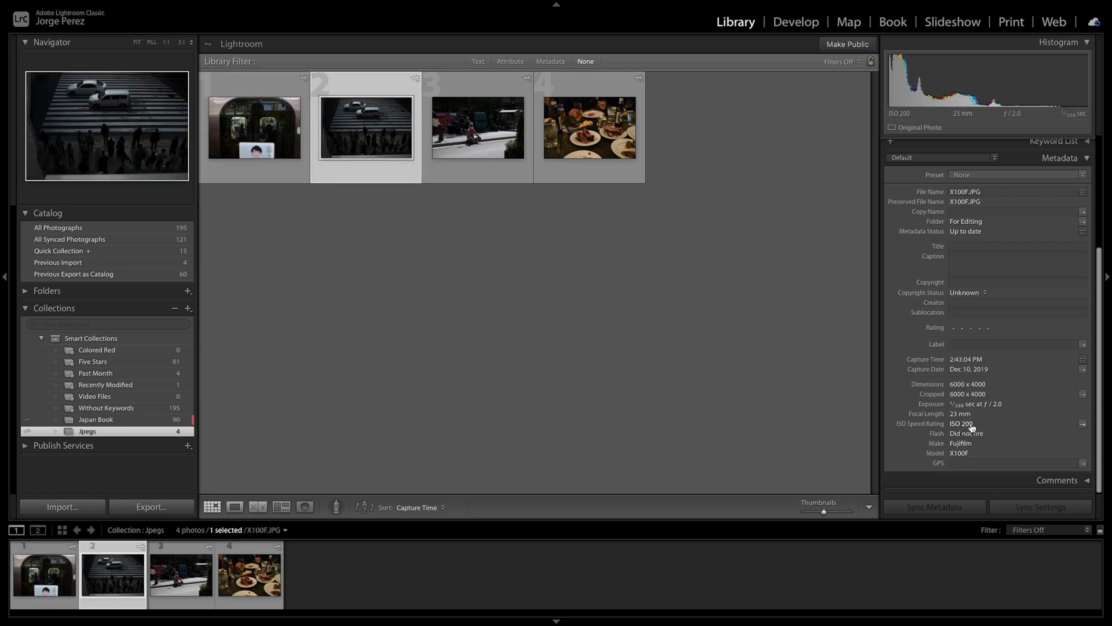
key("Right")
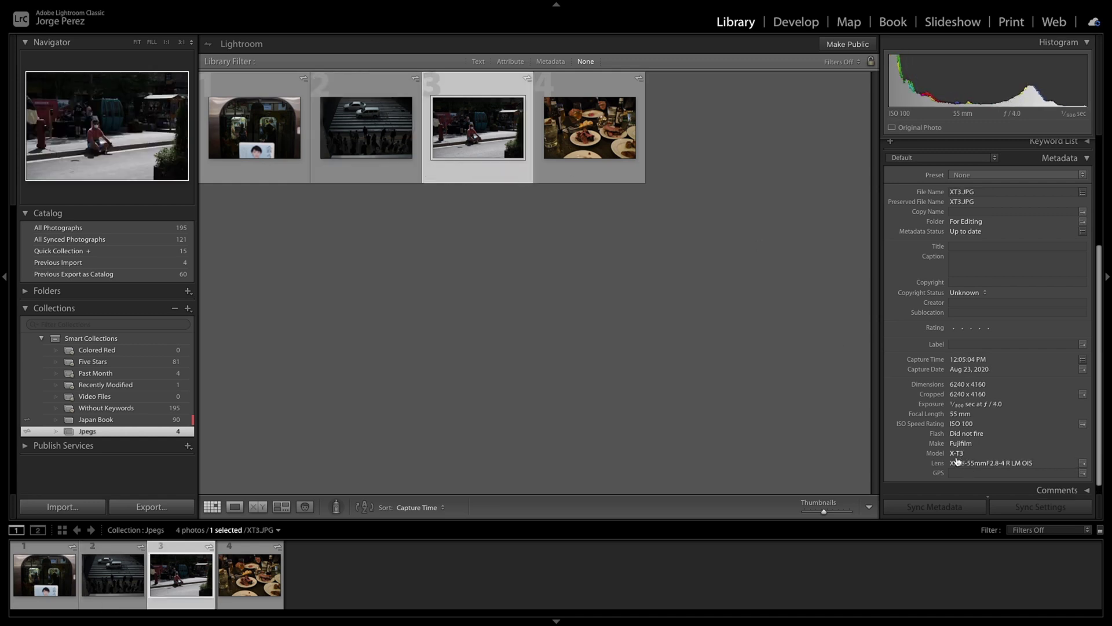
key("Right")
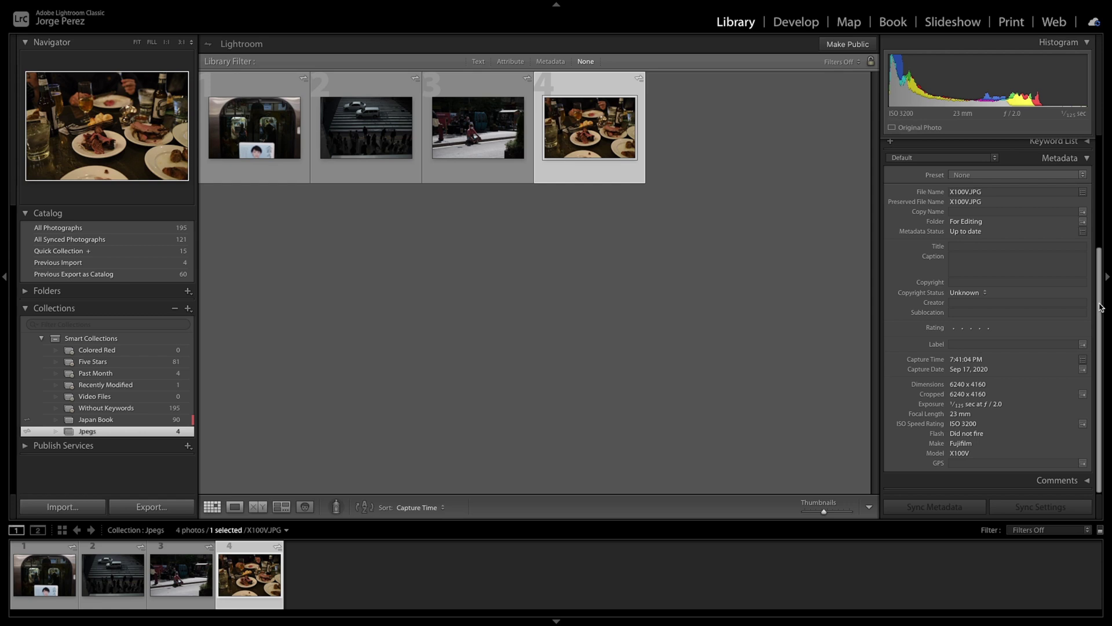
scroll(1100, 307, "up", 4)
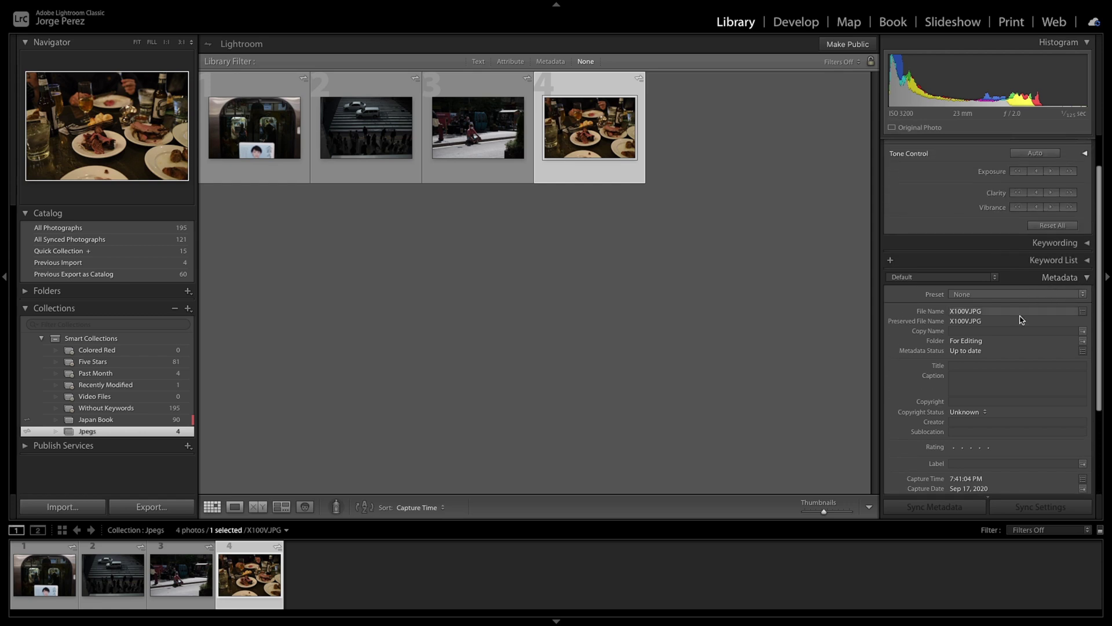
key("Home")
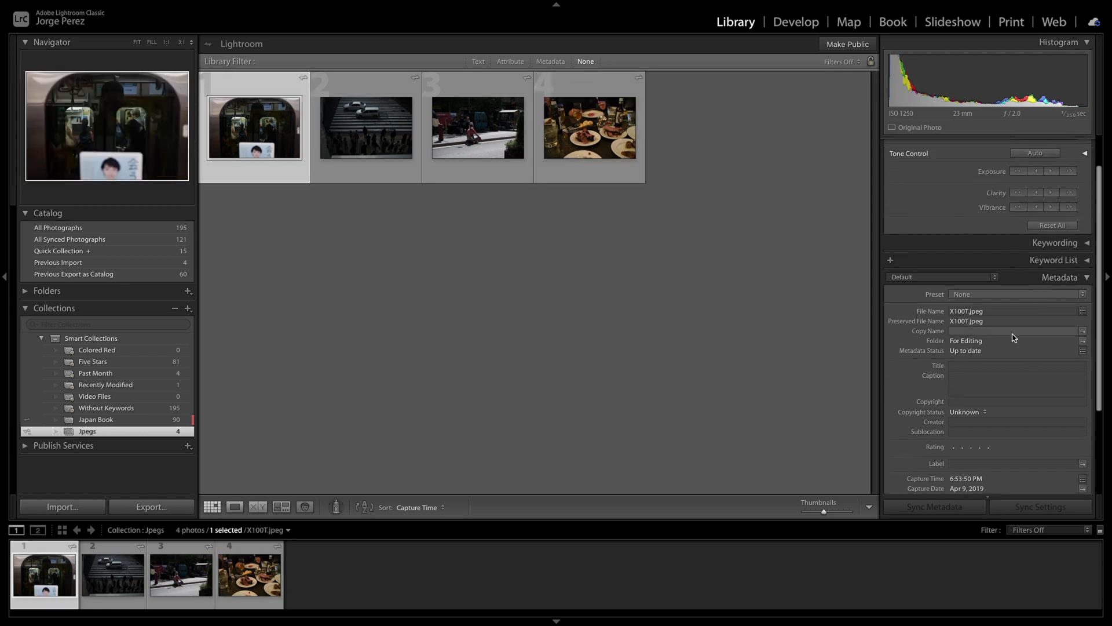
left_click(797, 22)
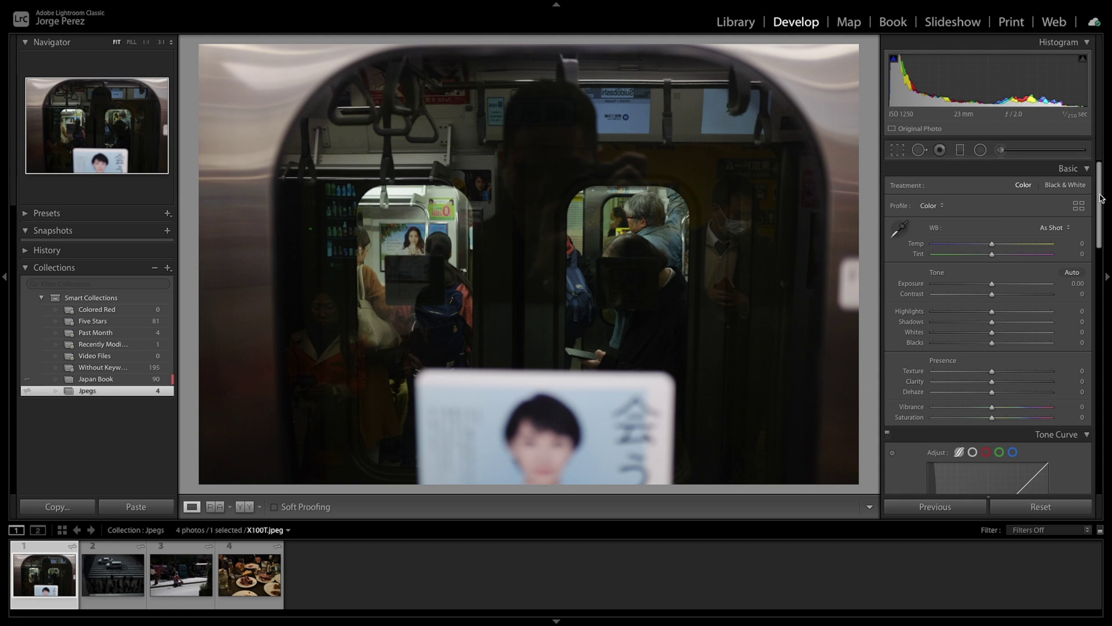
Move the Detail panel higher in the Develop panel order, then show Crop & Straighten.
scroll(1101, 200, "down", 2)
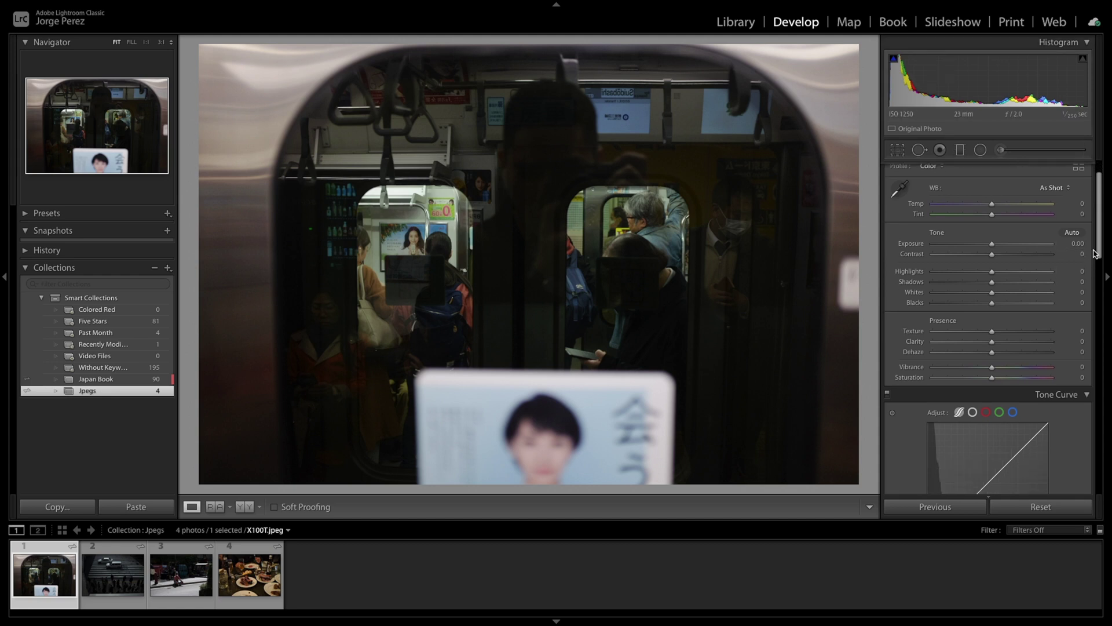
left_click_drag(1095, 253, 1095, 332)
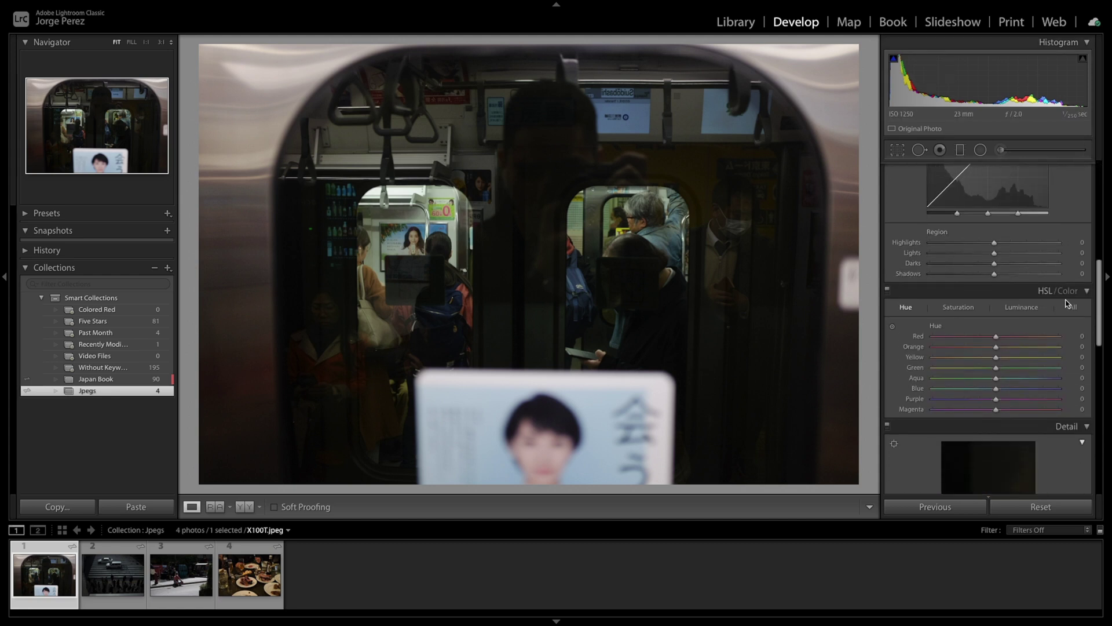
left_click_drag(1096, 294, 1094, 398)
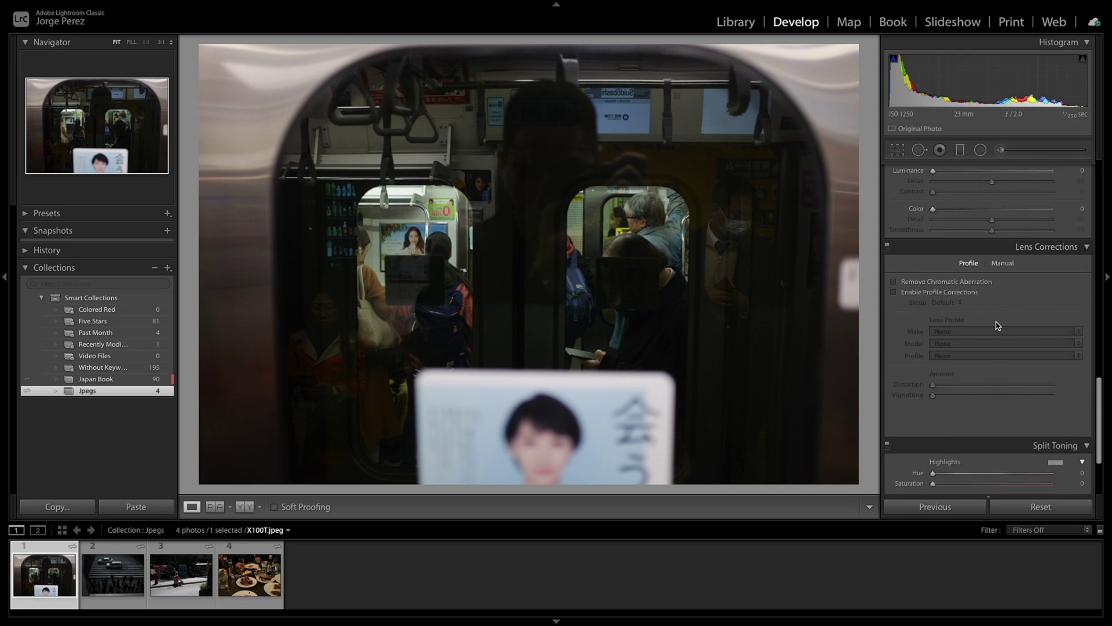
left_click_drag(1094, 391, 1099, 433)
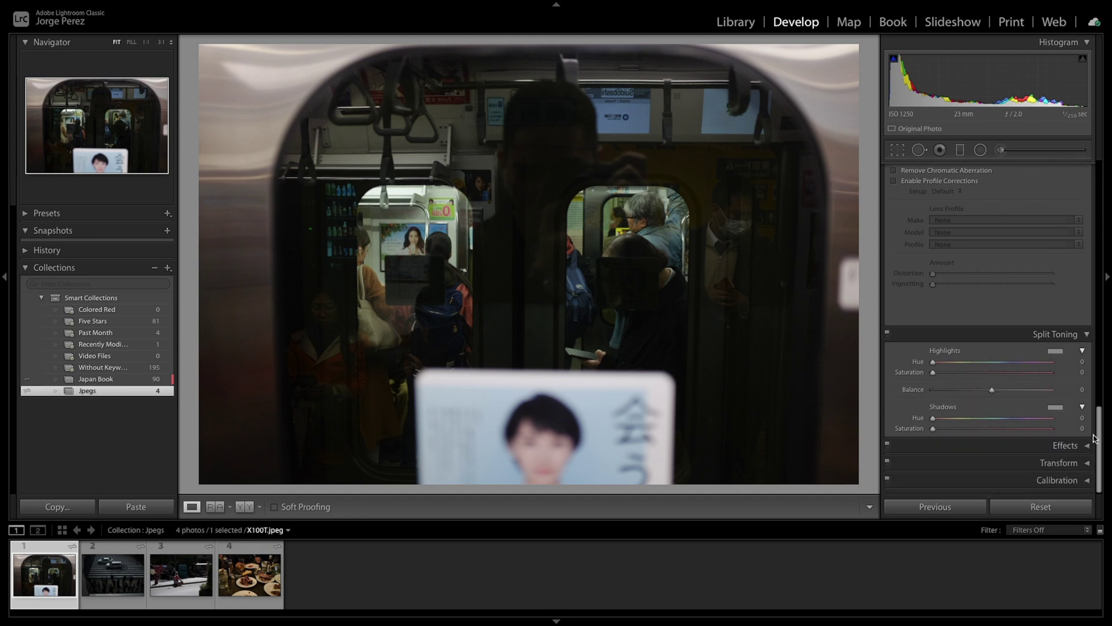
scroll(1070, 466, "up", 10)
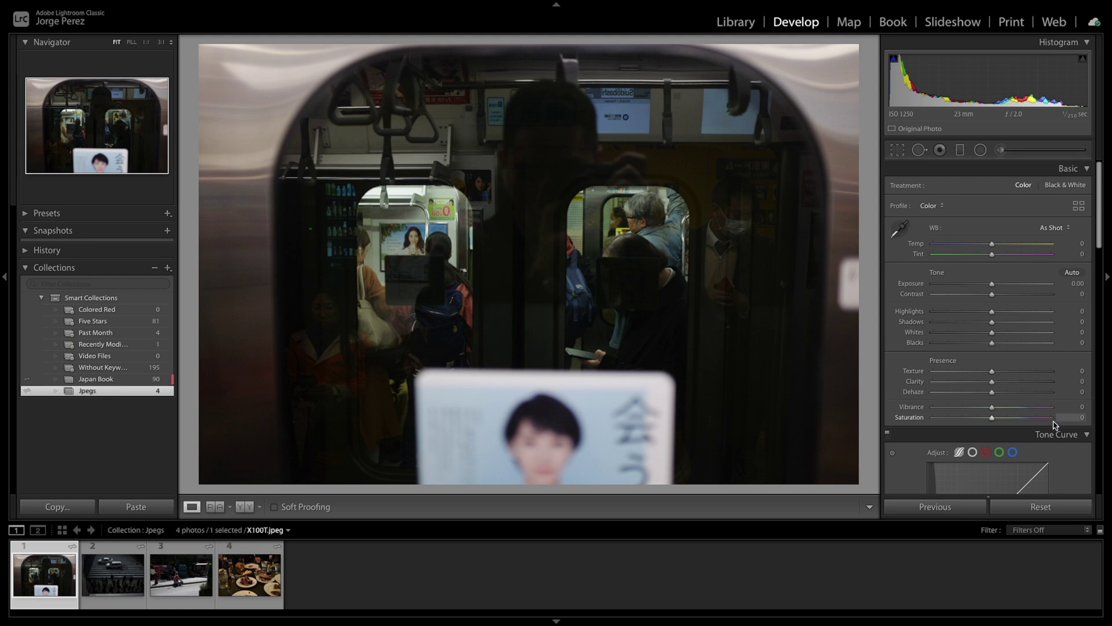
right_click(1051, 435)
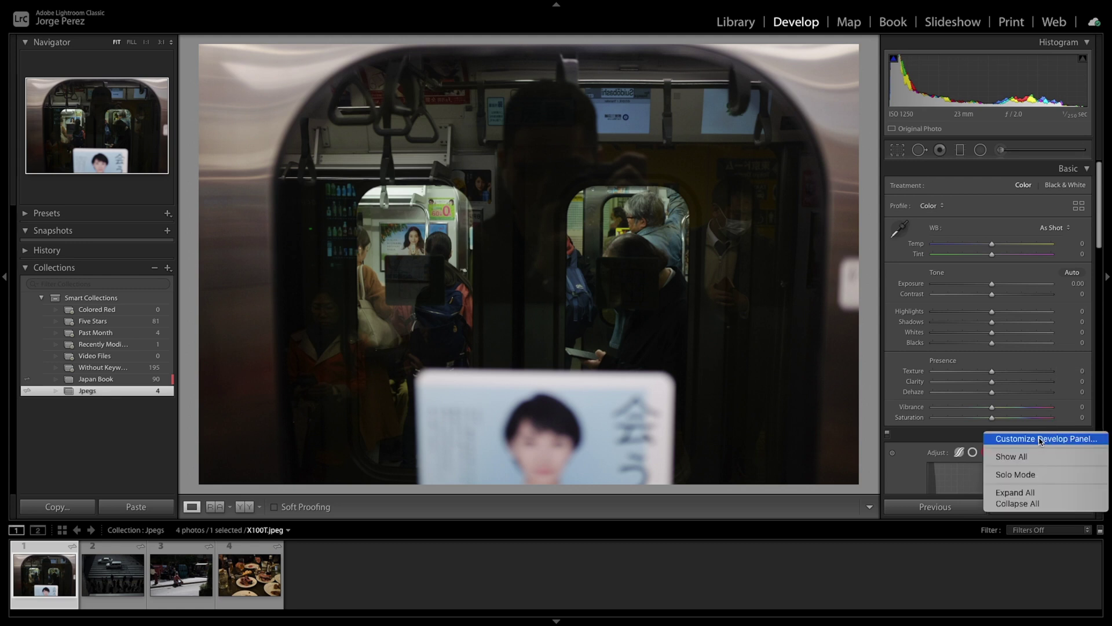
left_click(1045, 439)
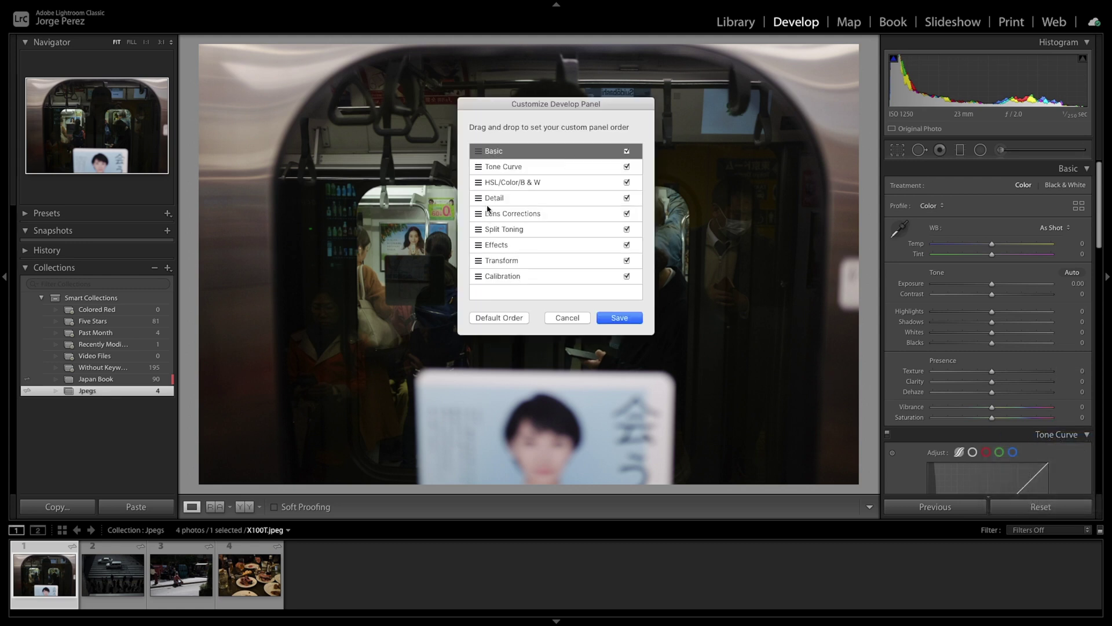
mouse_move(488, 206)
left_mouse_down()
mouse_move(492, 185)
mouse_move(498, 203)
left_mouse_up()
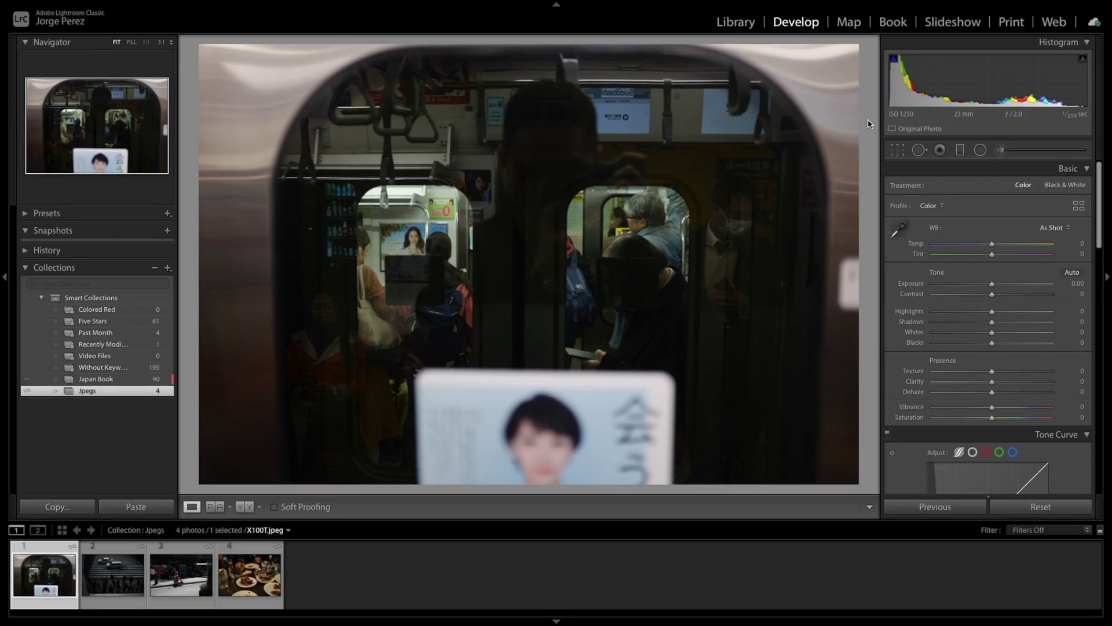
left_click(897, 150)
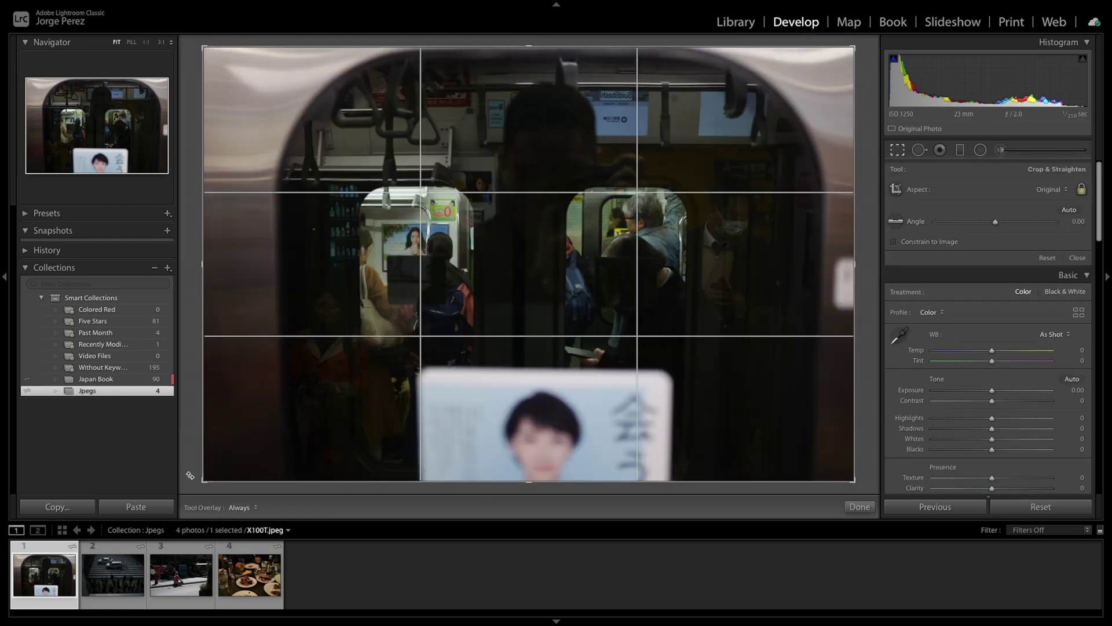
Crop the subway photo tighter from the bottom-left and auto-straighten it to -0.23°.
mouse_move(203, 480)
left_mouse_down()
mouse_move(223, 480)
mouse_move(221, 469)
left_mouse_up()
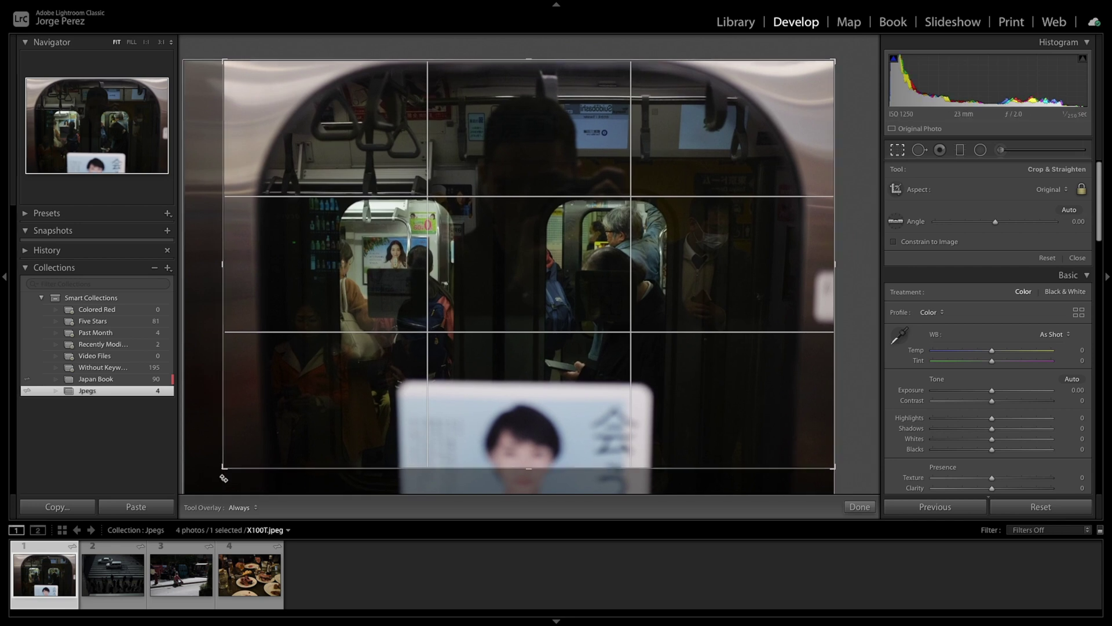
left_click(1073, 212)
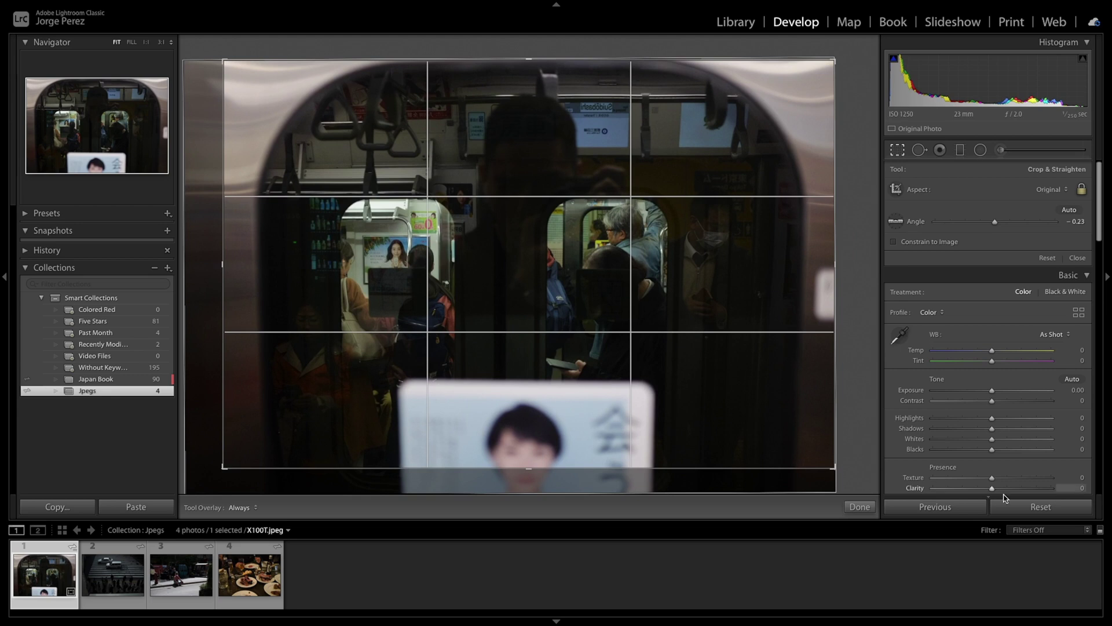
left_click(860, 507)
Lower Highlights to -47 in the Basic panel.
scroll(992, 302, "down", 1)
left_click_drag(992, 289, 973, 290)
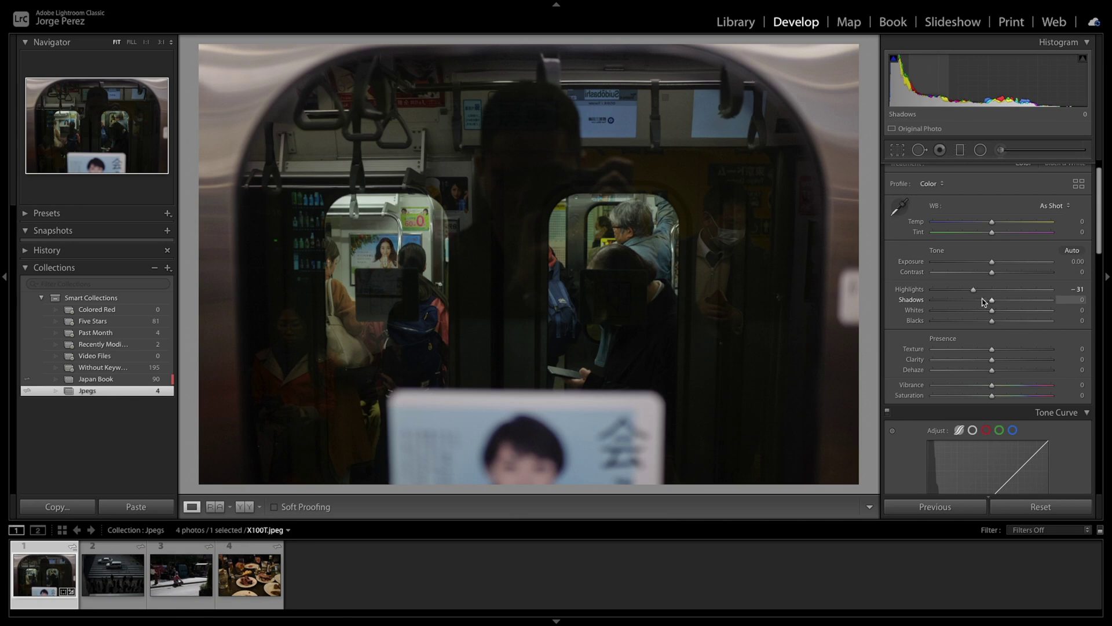
left_click_drag(974, 292, 959, 294)
Pull Highlights to -50 and lift Shadows, checking the lower-left at 1:1.
left_click_drag(992, 299, 1008, 277)
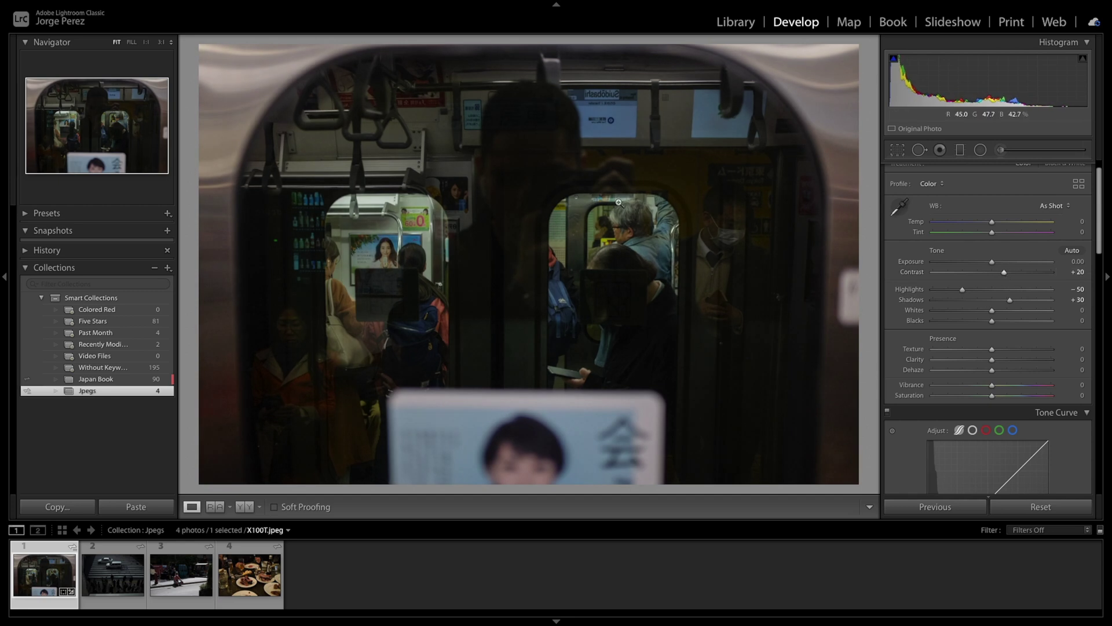
left_click_drag(606, 203, 727, 372)
left_click(236, 350)
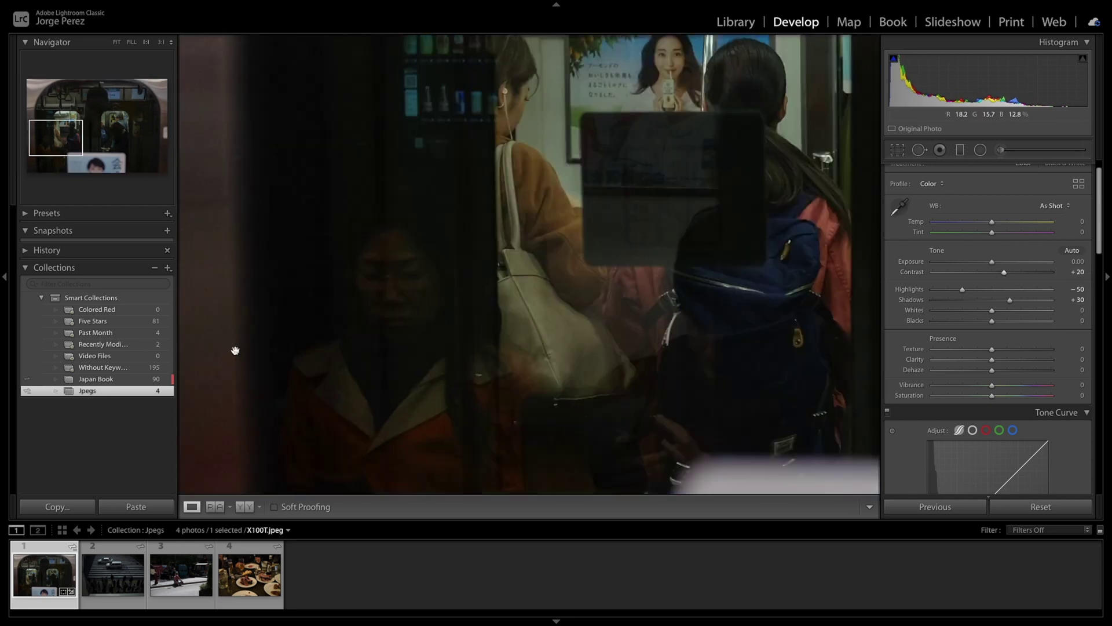
left_click(237, 351)
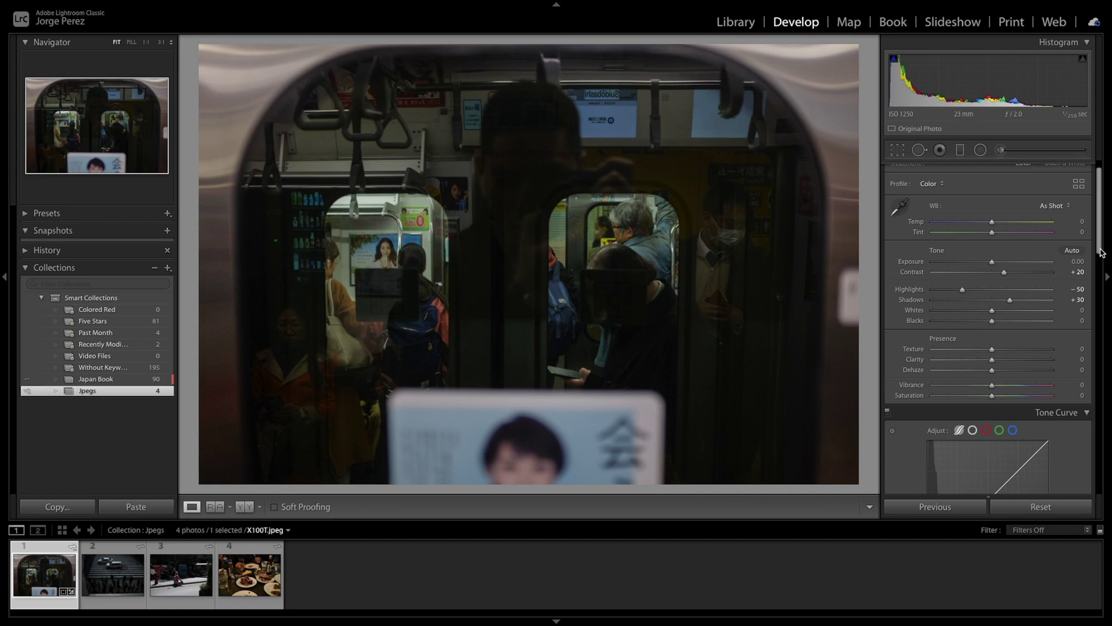
Set the Detail panel's Sharpening Amount to 30.
left_click_drag(1102, 253, 1092, 402)
left_click_drag(922, 331, 946, 334)
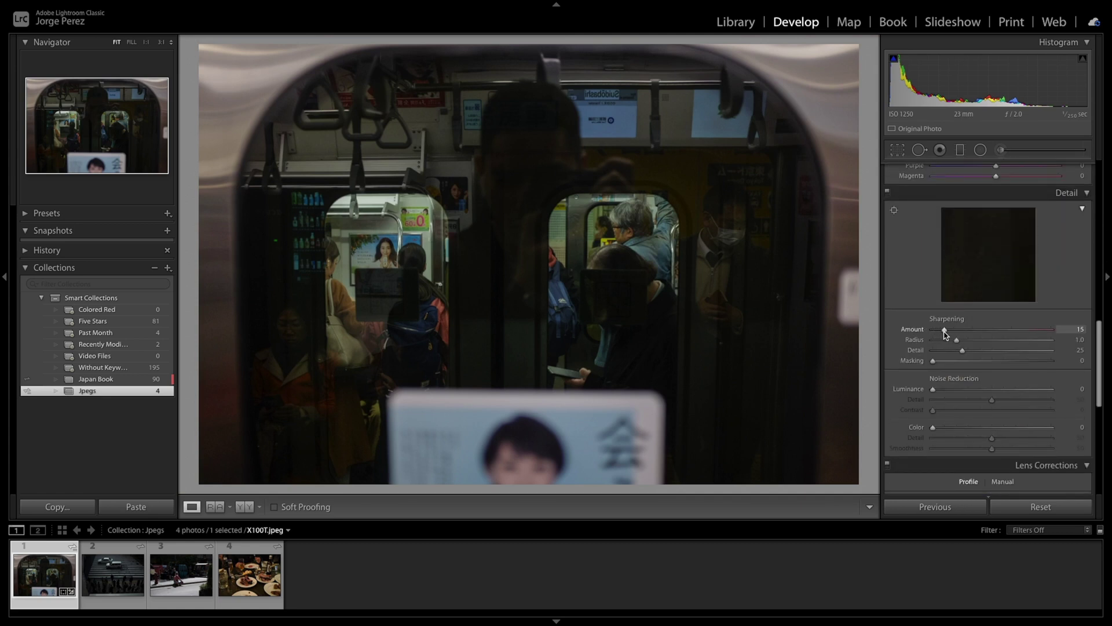
left_click(1081, 329)
type("30")
key("Return")
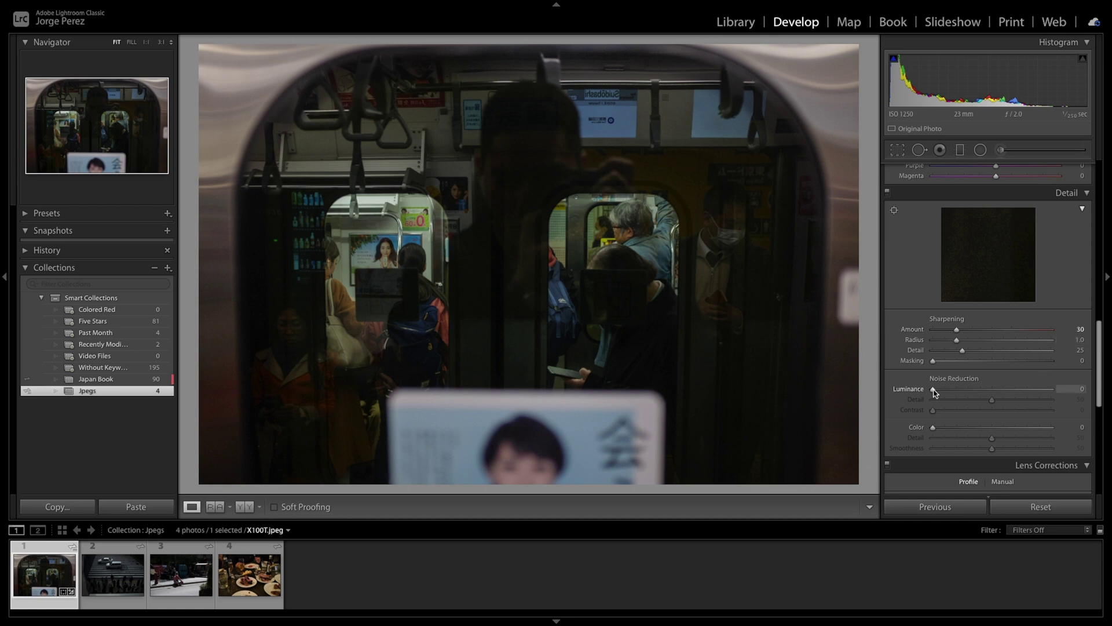
Set Luminance noise reduction to 15 and check the noise at 1:1.
left_click_drag(935, 393, 940, 393)
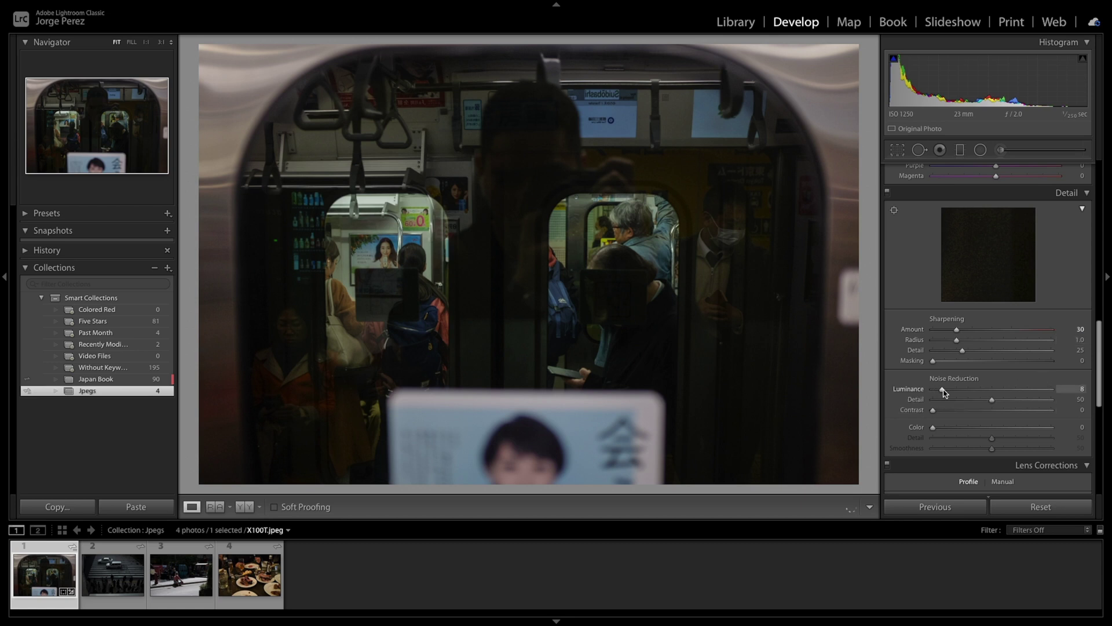
left_click(1081, 389)
type("15")
key("Return")
left_click(292, 341)
left_click(296, 341)
Raise Contrast to +30 and Shadows to +40, checking the result at 1:1.
left_click(1101, 187)
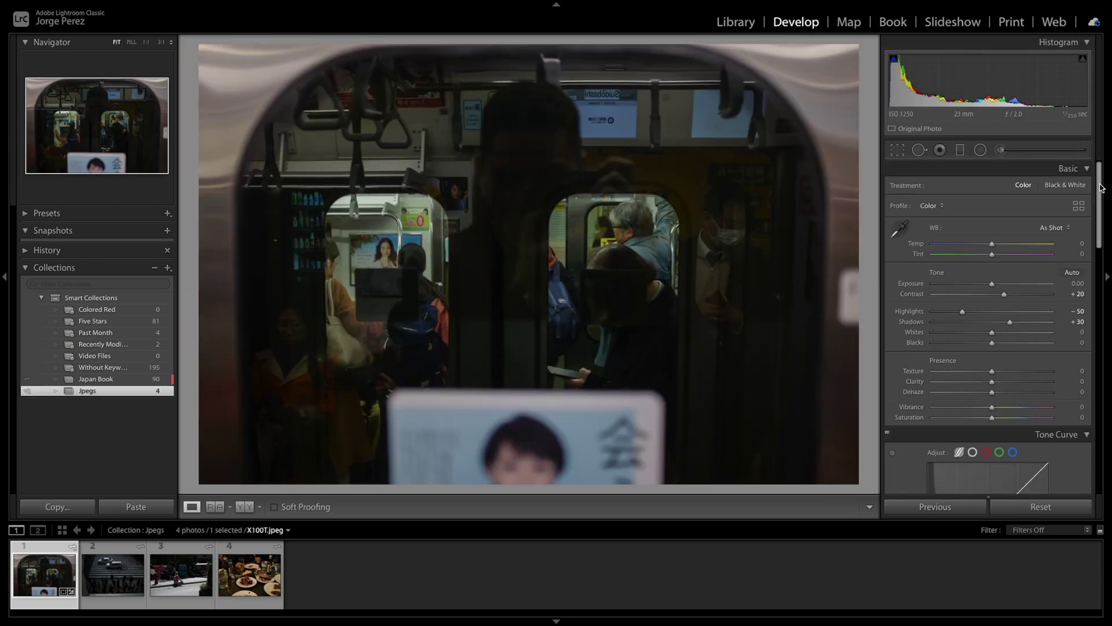
left_click(1011, 299)
left_click(529, 228)
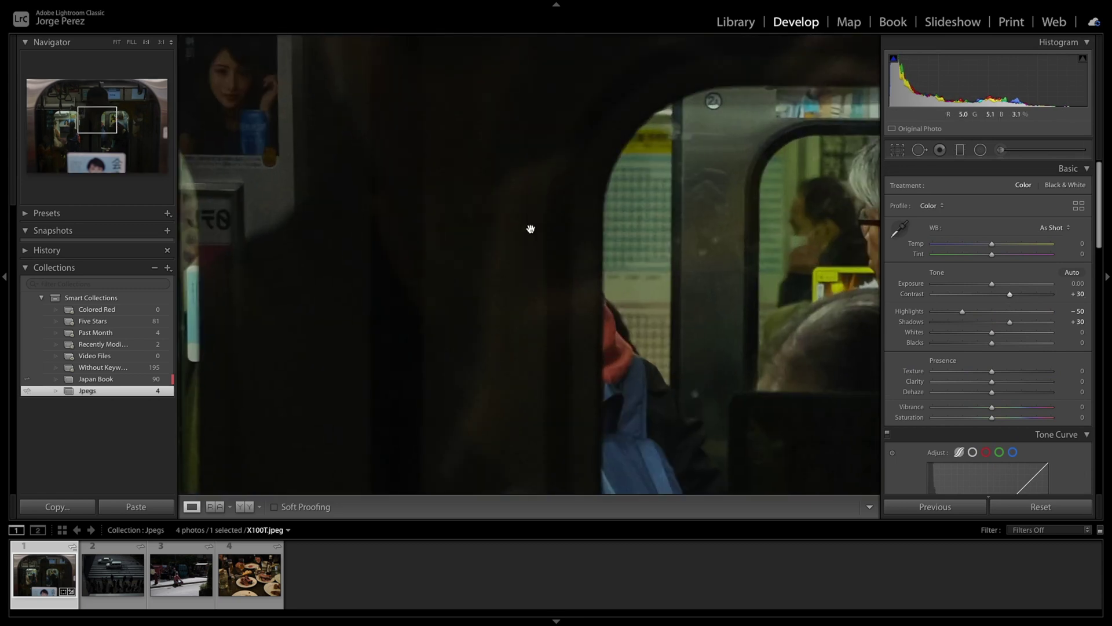
left_click(545, 231)
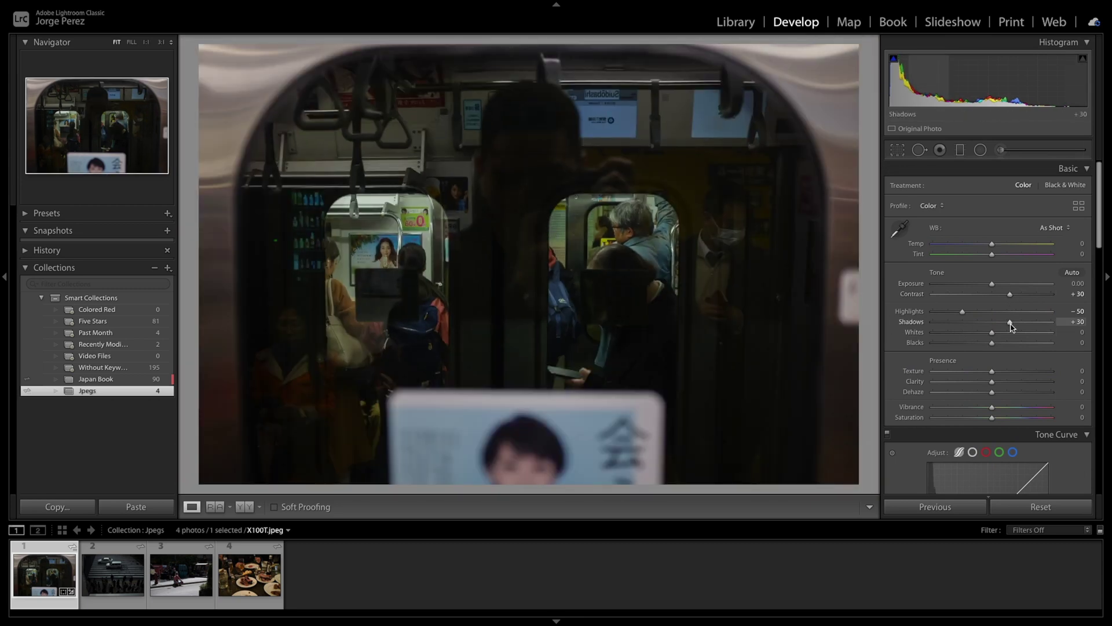
left_click_drag(1013, 328, 1019, 328)
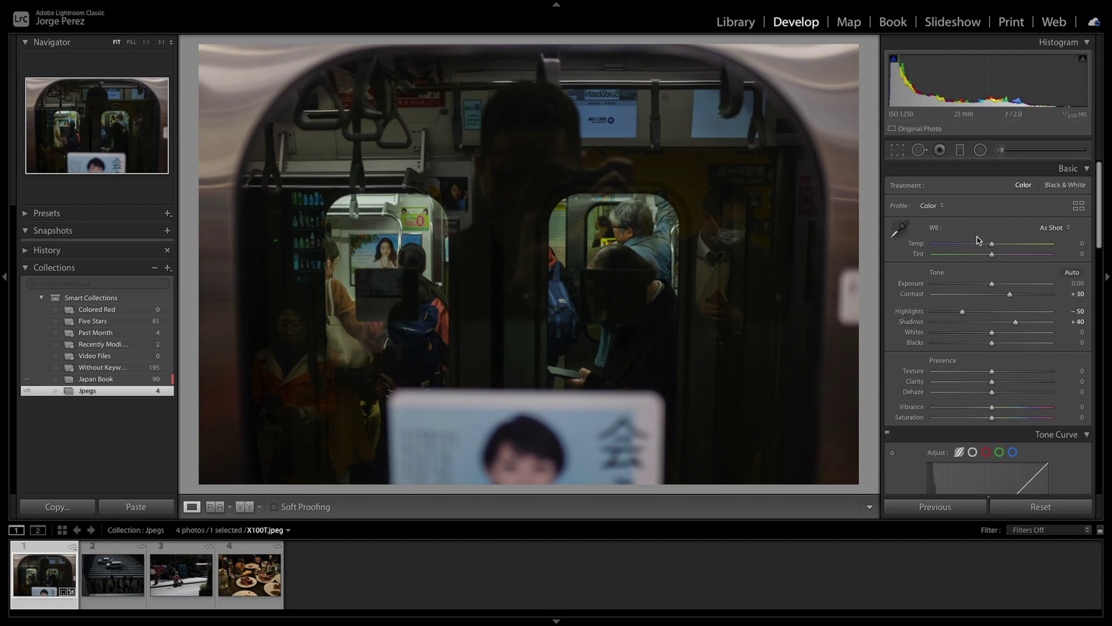
Try Auto white balance, then revert it to As Shot.
left_click(1064, 228)
left_click(1053, 235)
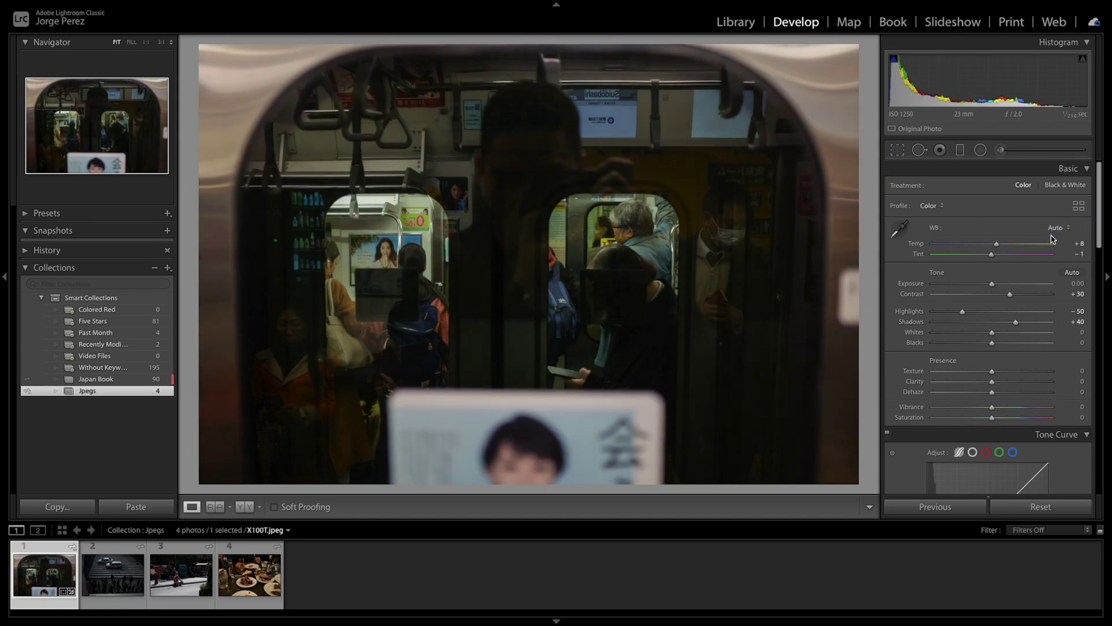
left_click(1063, 228)
left_click(1064, 220)
Shift HSL hues to Yellow -30 and Green -25, checking the doorway man at 1:1.
left_click_drag(1095, 249, 1083, 363)
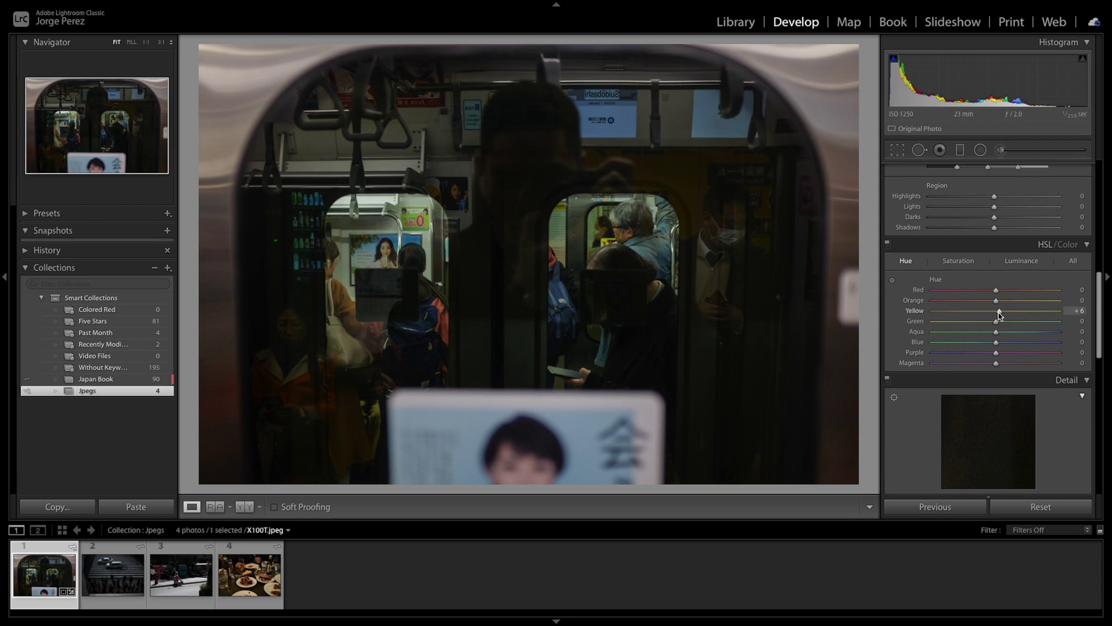
mouse_move(999, 313)
left_mouse_down()
mouse_move(924, 316)
mouse_move(999, 324)
mouse_move(915, 323)
mouse_move(1012, 324)
mouse_move(951, 323)
mouse_move(1002, 328)
mouse_move(987, 330)
left_mouse_up()
left_click(607, 231)
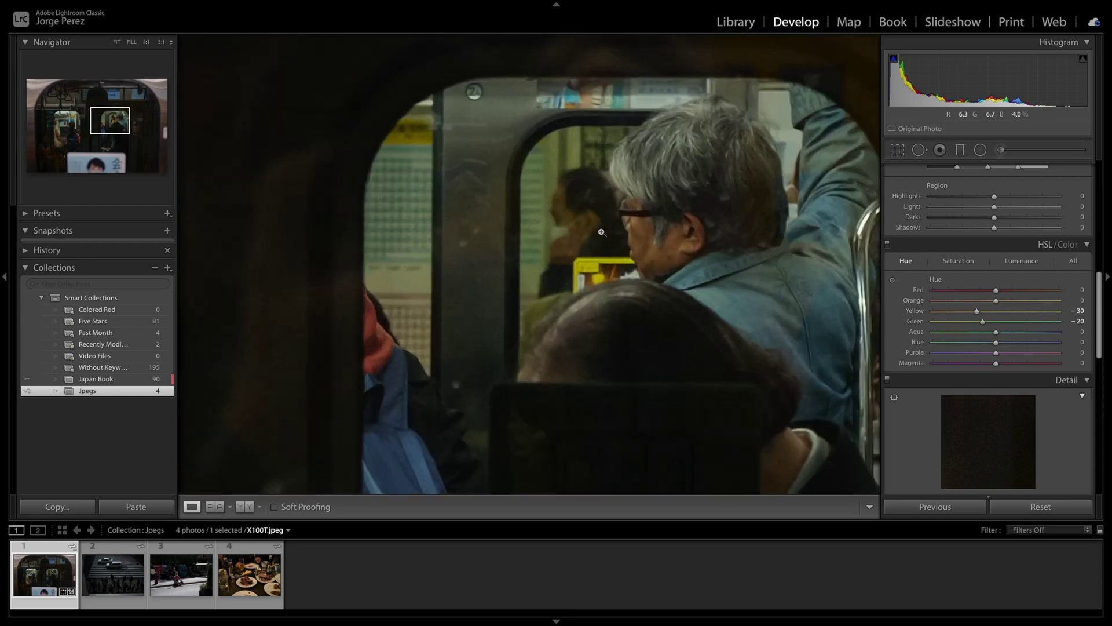
left_click(605, 231)
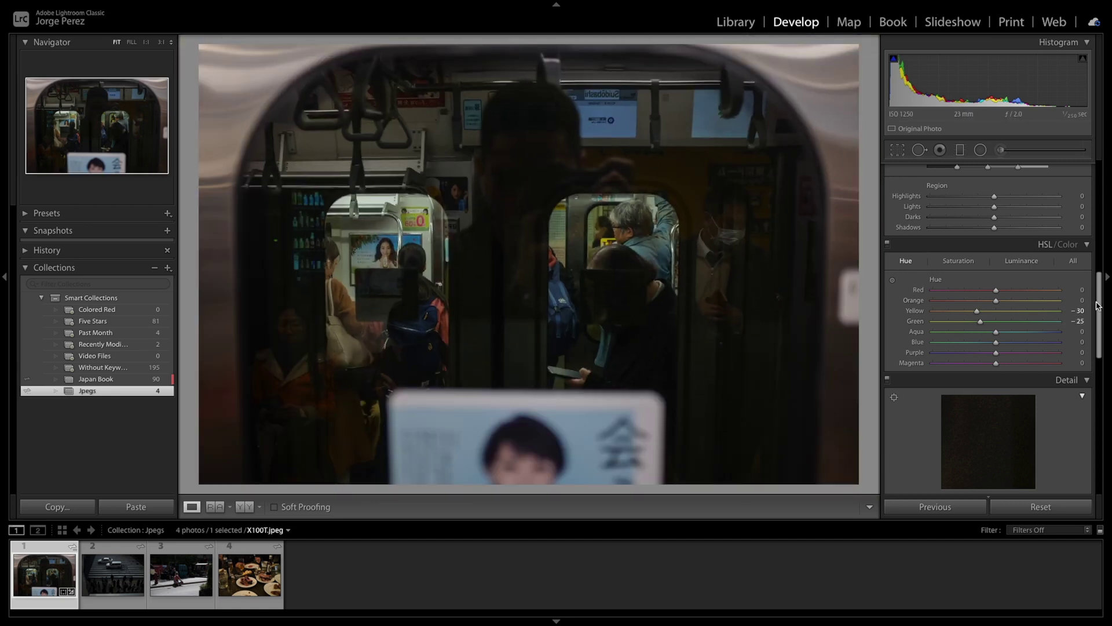
left_click_drag(1097, 306, 1105, 195)
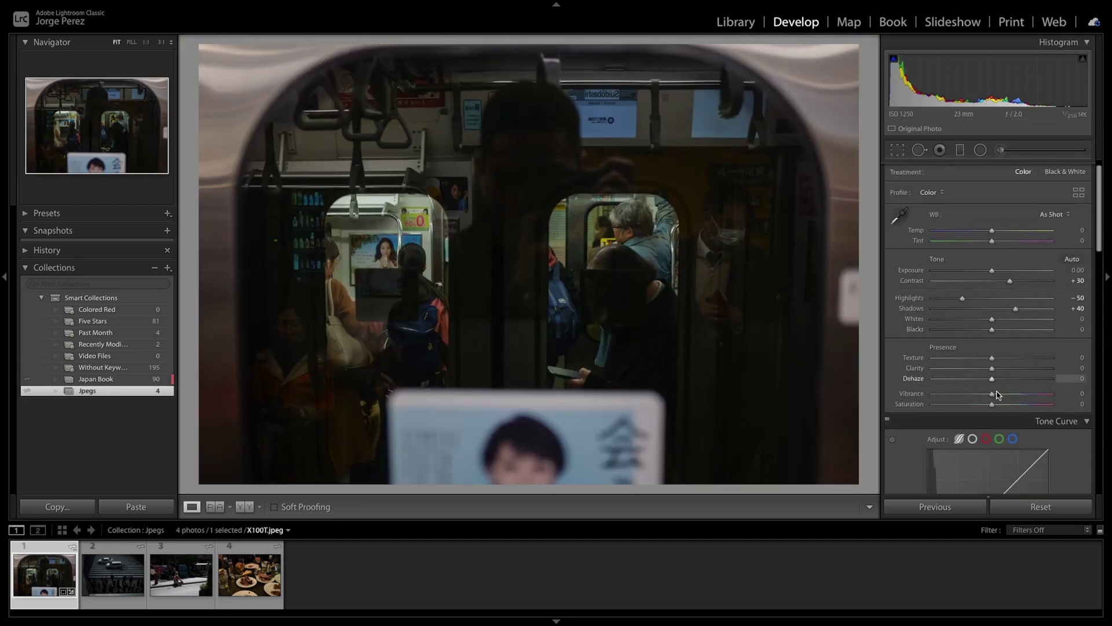
Set Vibrance to +4 and Saturation to +2.
left_click_drag(994, 396, 996, 396)
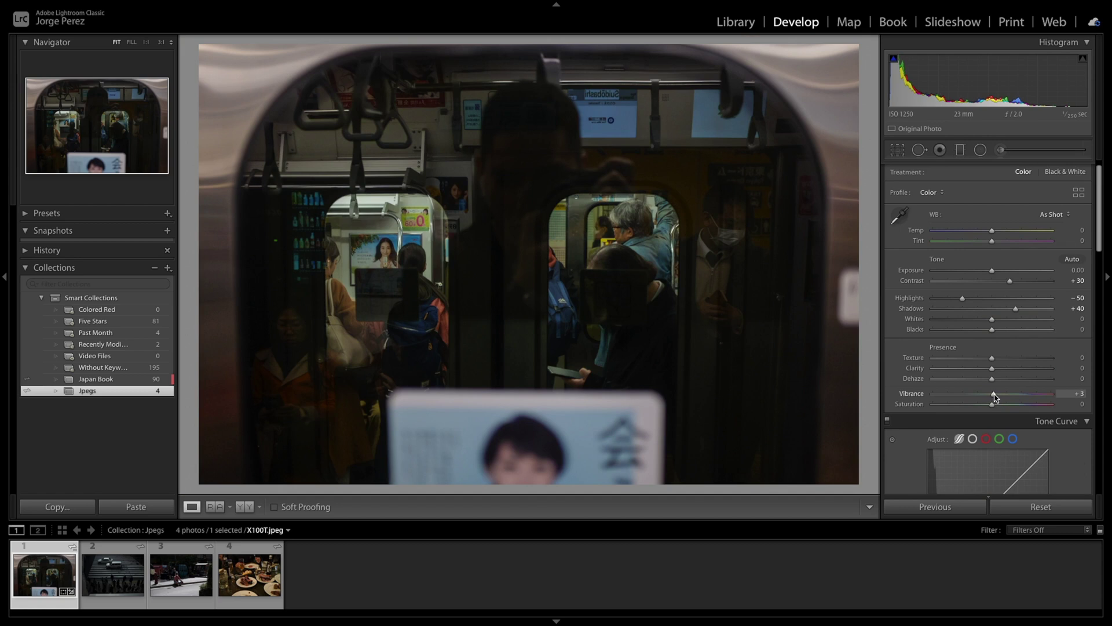
left_click_drag(996, 396, 995, 396)
left_click_drag(992, 405, 995, 411)
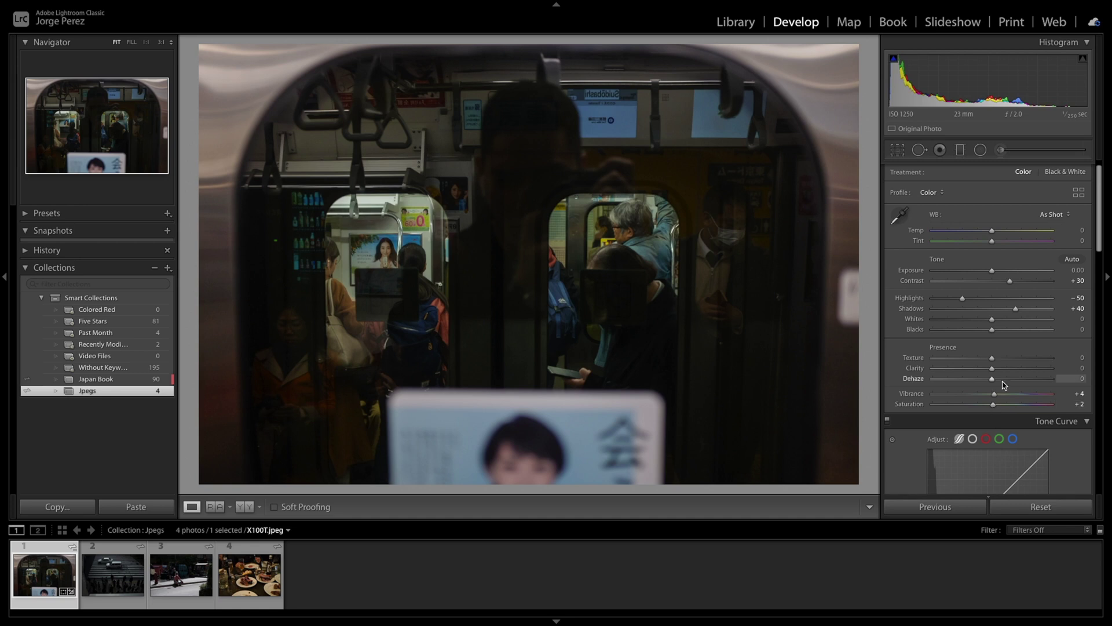
Settle Clarity at +15 after previewing extremes, checking passengers and the man at 1:1.
mouse_move(993, 376)
left_mouse_down()
mouse_move(1053, 372)
mouse_move(993, 376)
left_mouse_up()
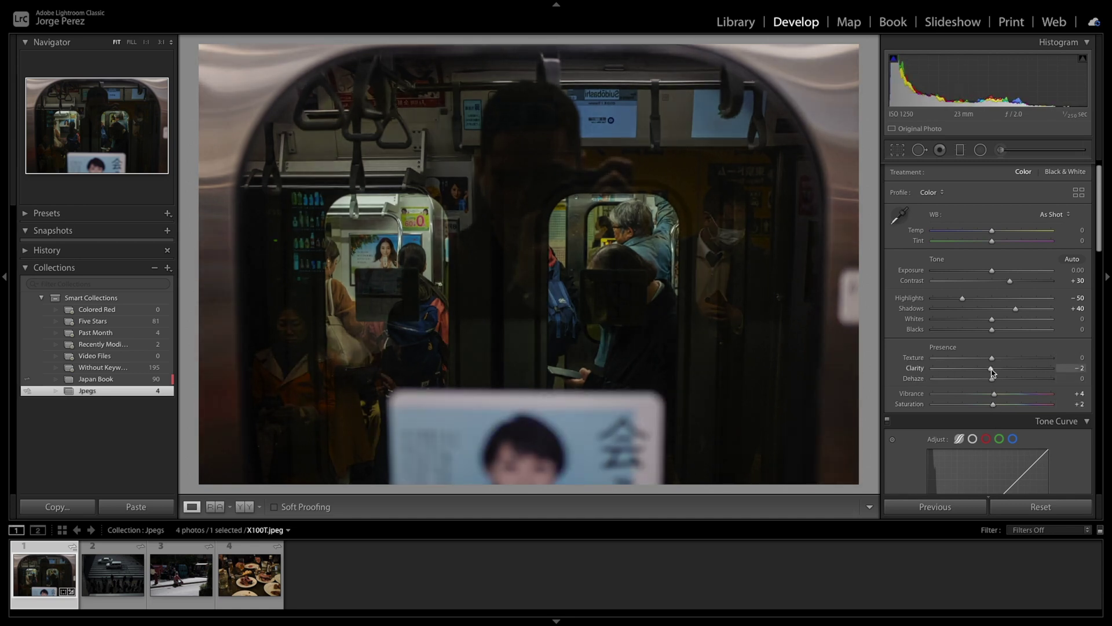
left_click_drag(992, 372, 1068, 371)
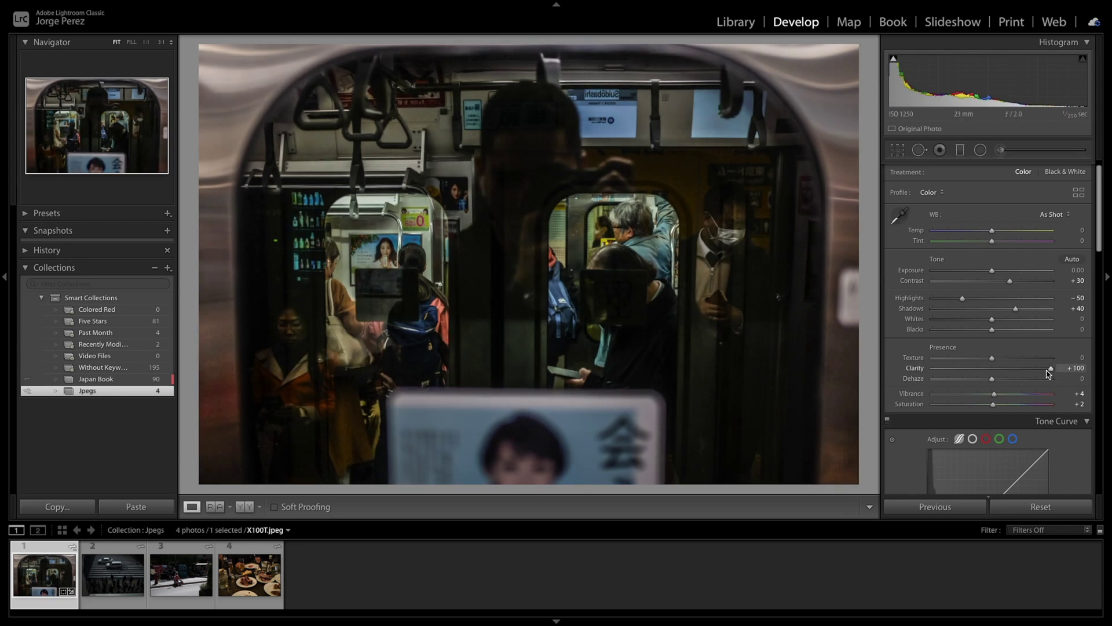
left_click_drag(1051, 371, 999, 376)
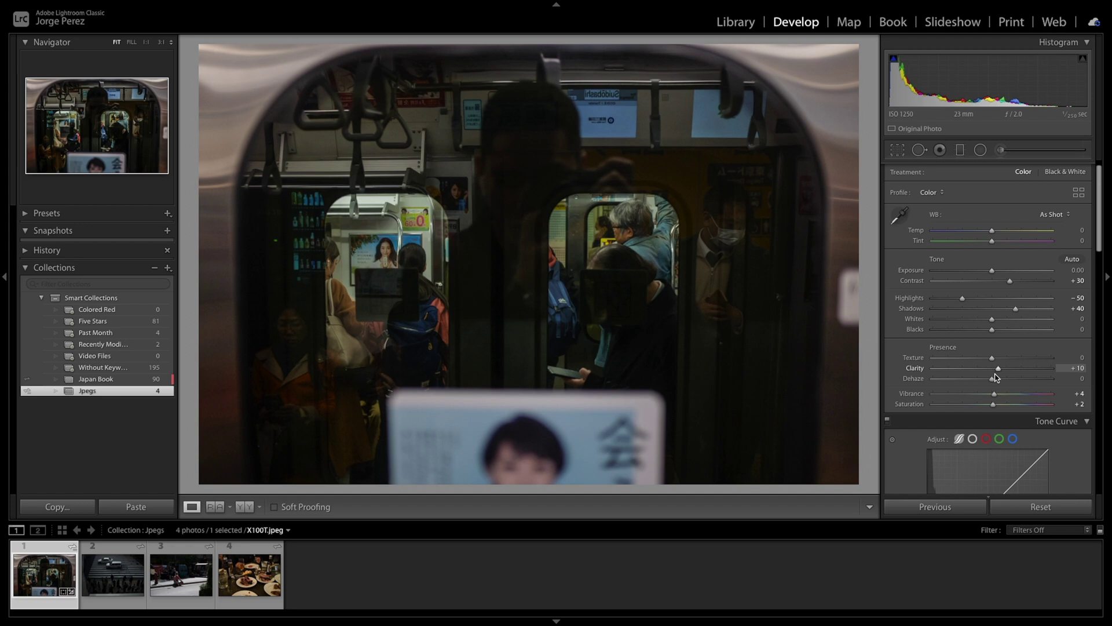
key("z")
key("z")
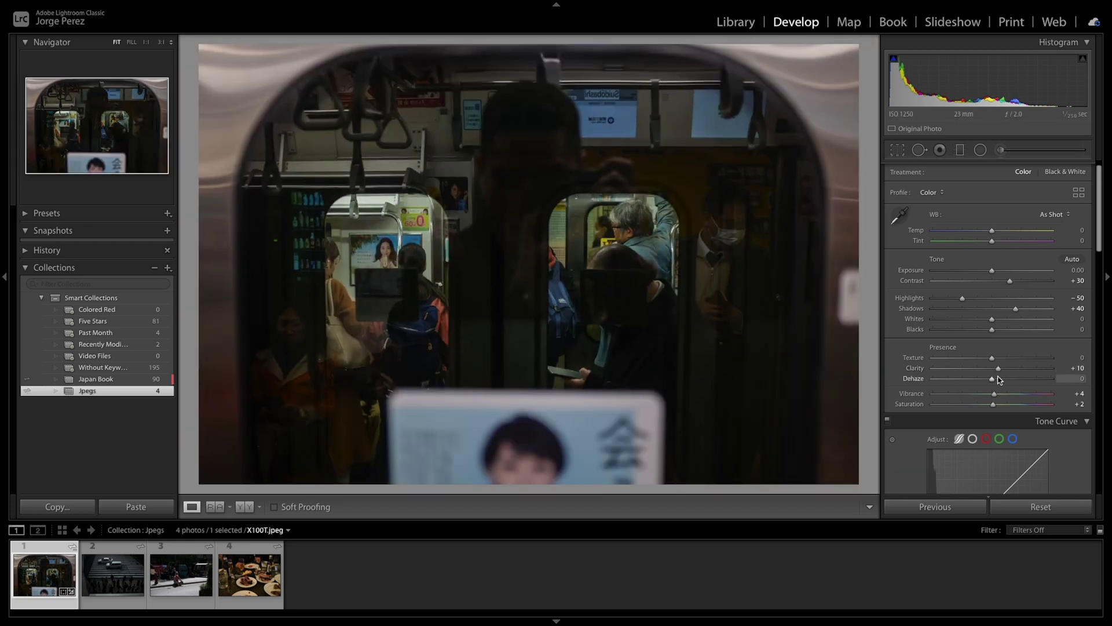
left_click_drag(998, 369, 1002, 371)
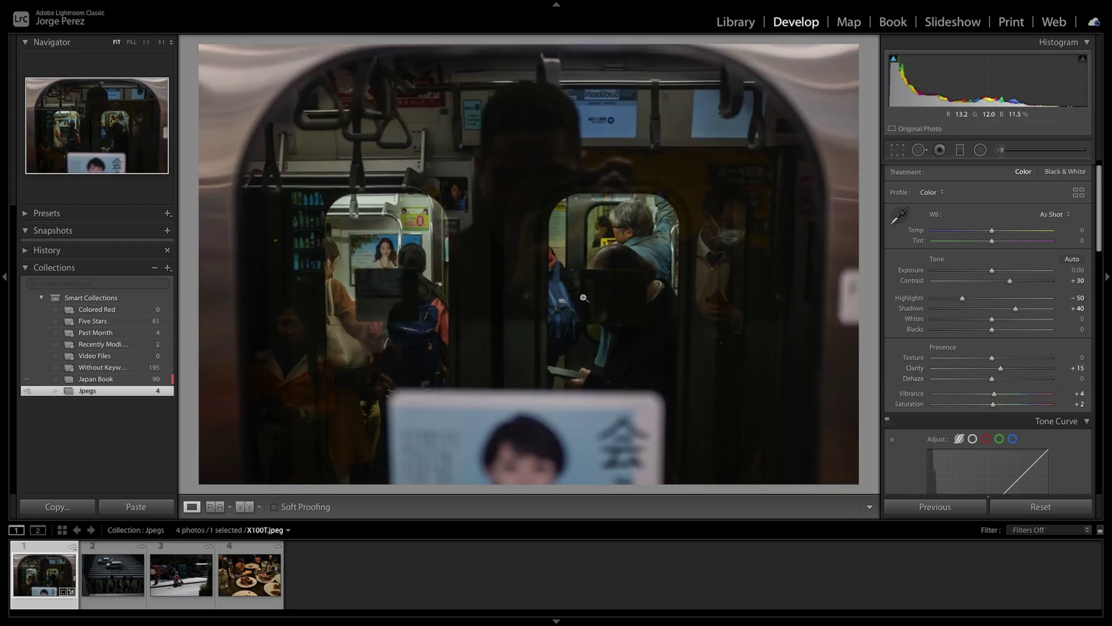
left_click(397, 280)
left_click(409, 211)
left_click(670, 252)
left_click(668, 240)
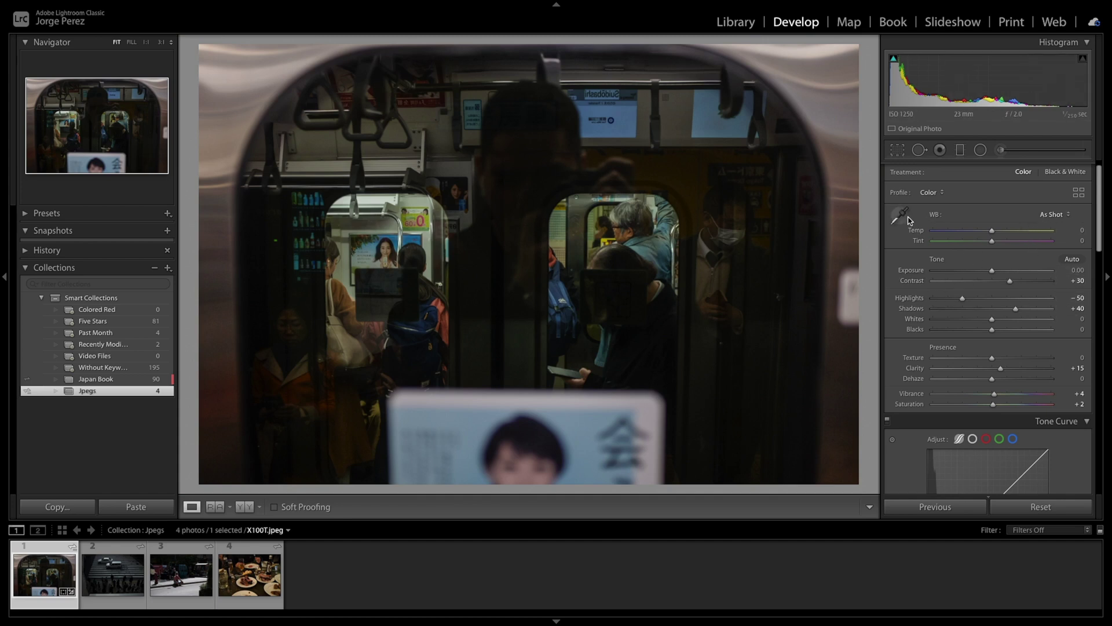
Brighten the subway photo to Exposure +0.30 and check the backpack detail at full size.
scroll(1099, 224, "down", 3)
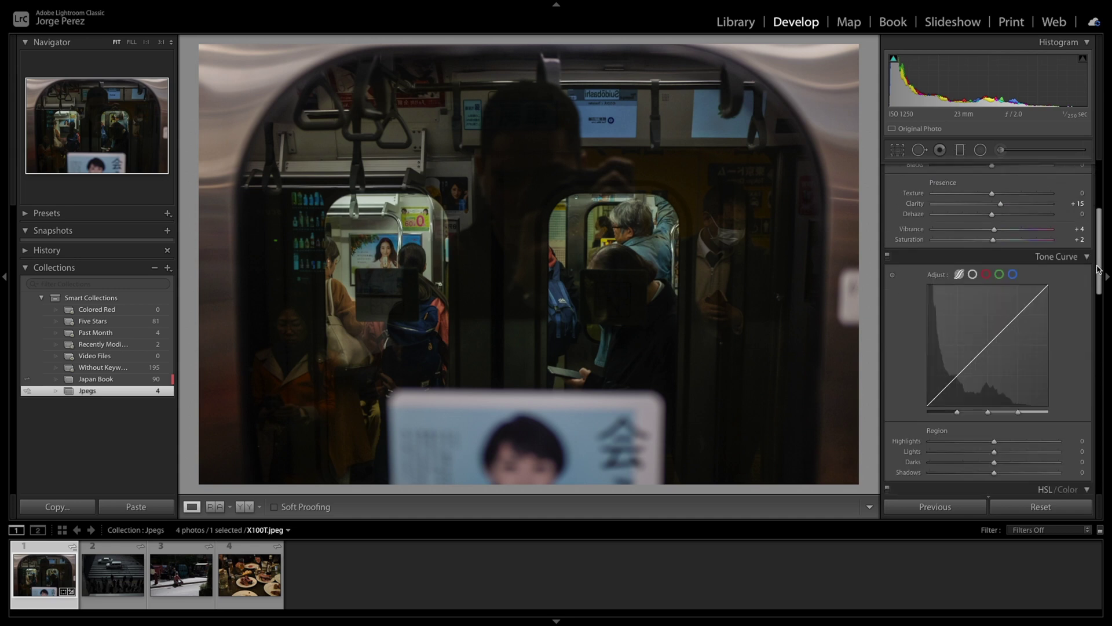
scroll(1099, 223, "up", 4)
left_click_drag(577, 203, 565, 153)
left_click_drag(993, 285, 998, 290)
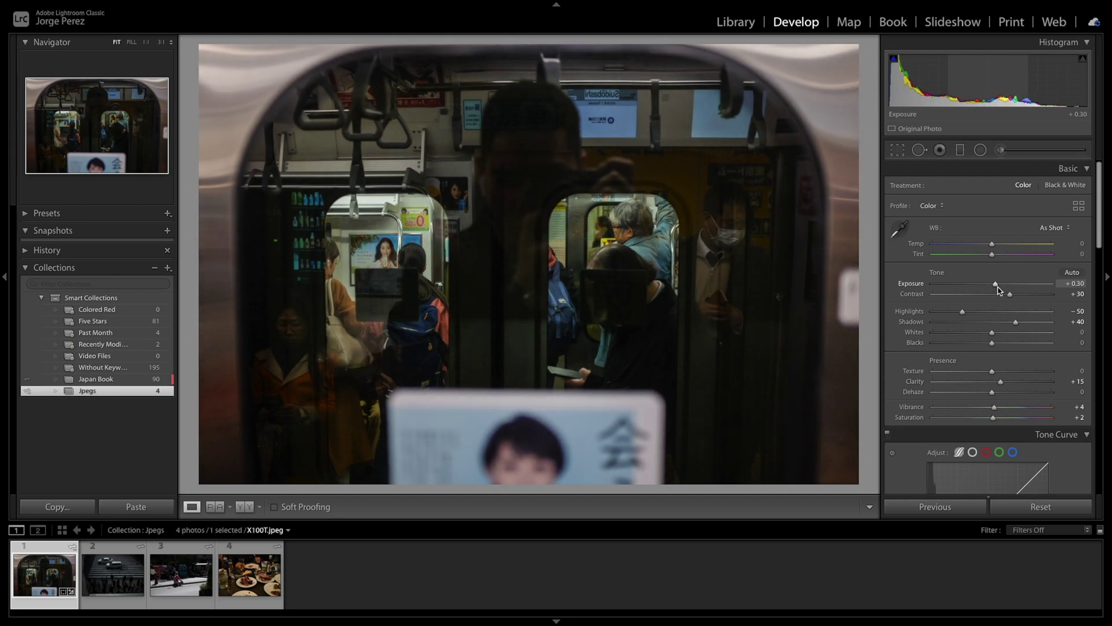
left_click_drag(566, 270, 566, 270)
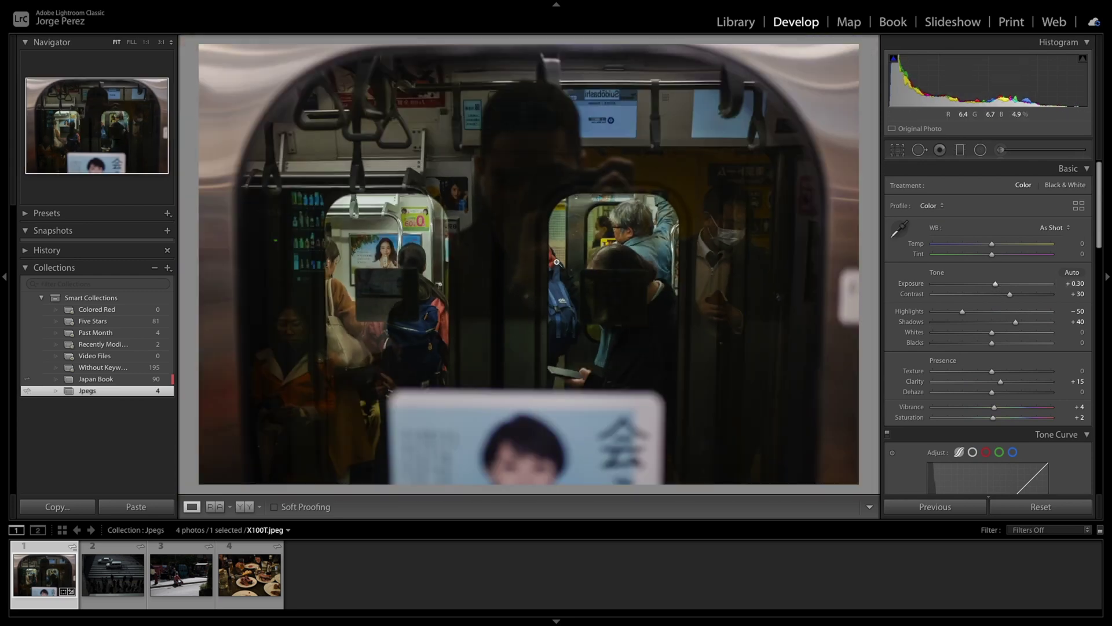
scroll(1079, 437, "down", 10)
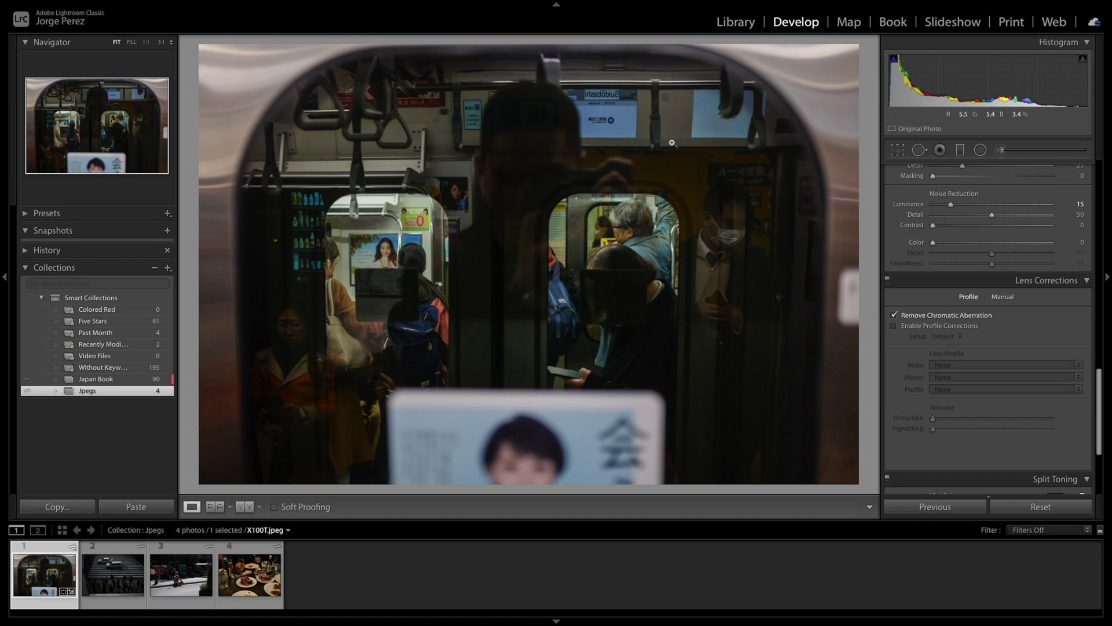
left_click(347, 207)
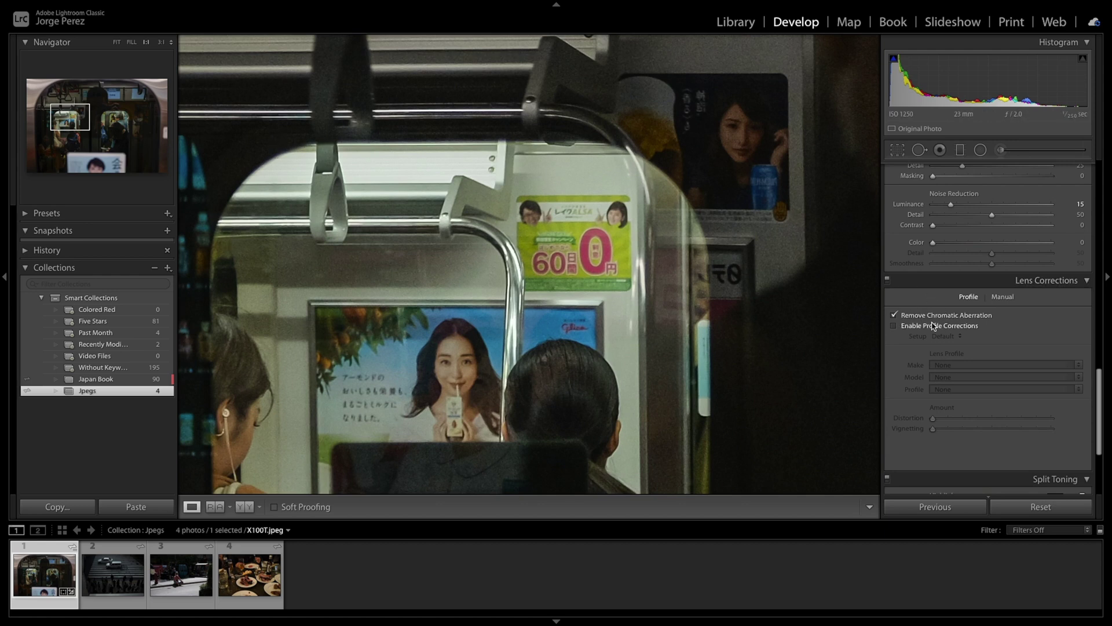
Enable lens profile corrections and add a strong dark post-crop vignette.
scroll(1014, 347, "down", 2)
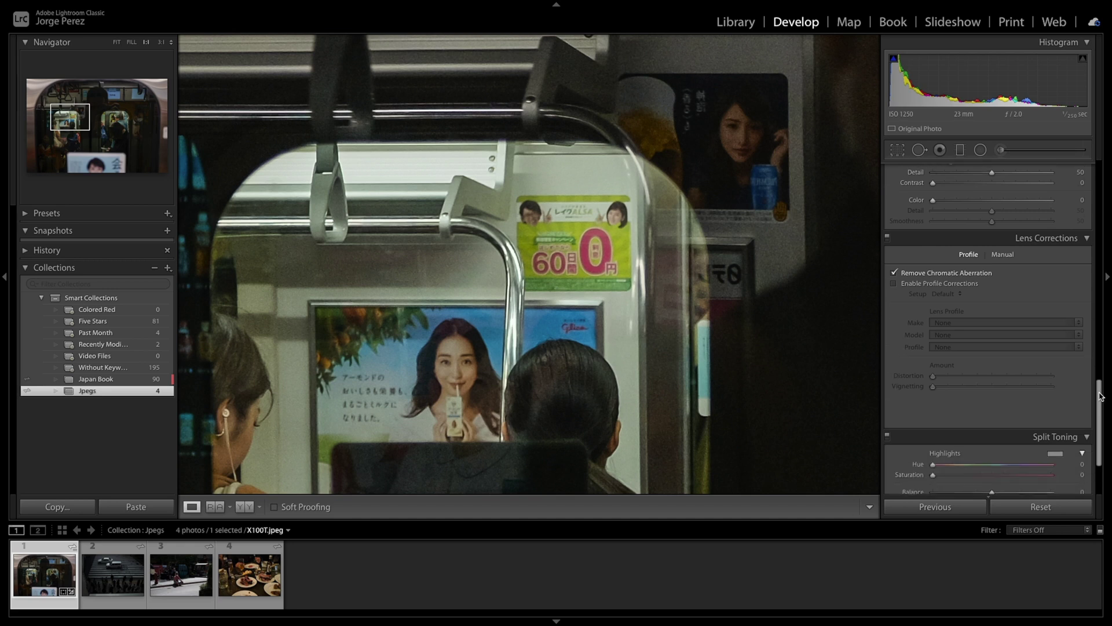
left_click(939, 284)
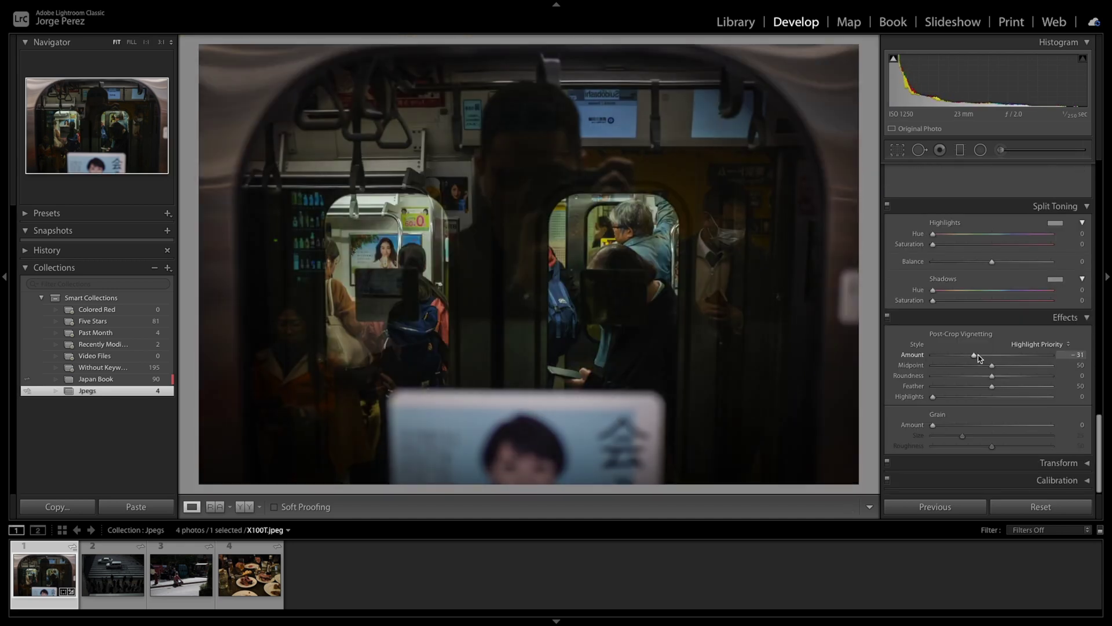
mouse_move(978, 357)
left_mouse_down()
mouse_move(991, 357)
mouse_move(924, 358)
mouse_move(1043, 357)
mouse_move(941, 358)
mouse_move(992, 361)
left_mouse_up()
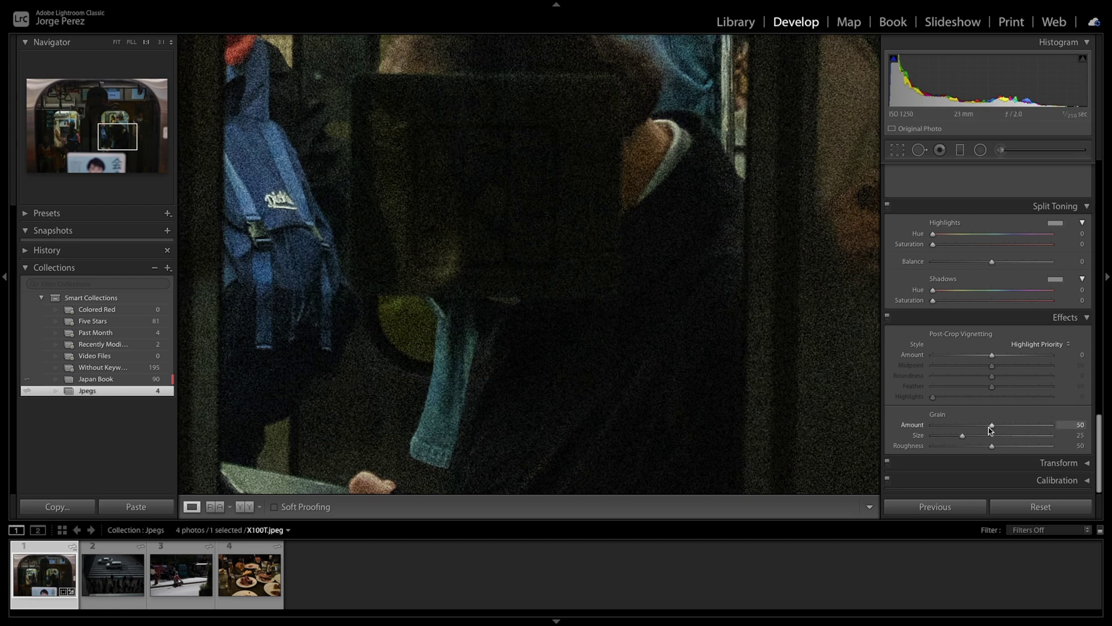
Drop the vignette back to 0 and settle Grain Amount at 15, returning to Fit view.
mouse_move(991, 428)
left_mouse_down()
mouse_move(911, 427)
mouse_move(971, 433)
left_mouse_up()
left_click(987, 432)
left_click_drag(971, 432, 932, 433)
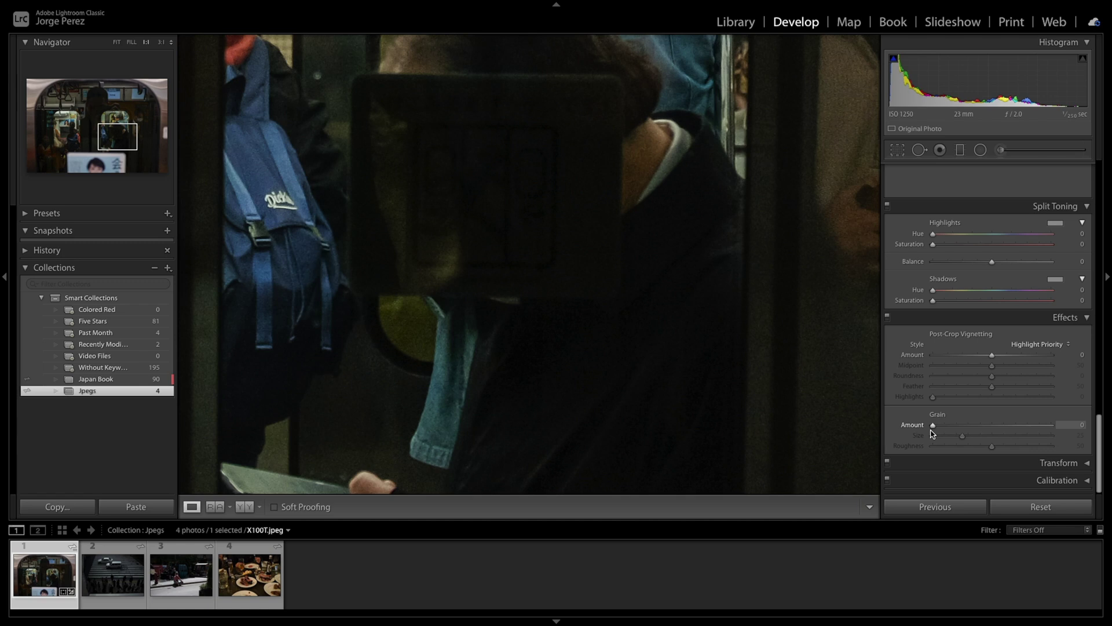
left_click_drag(933, 432, 947, 432)
key("z")
left_click_drag(1099, 447, 1110, 170)
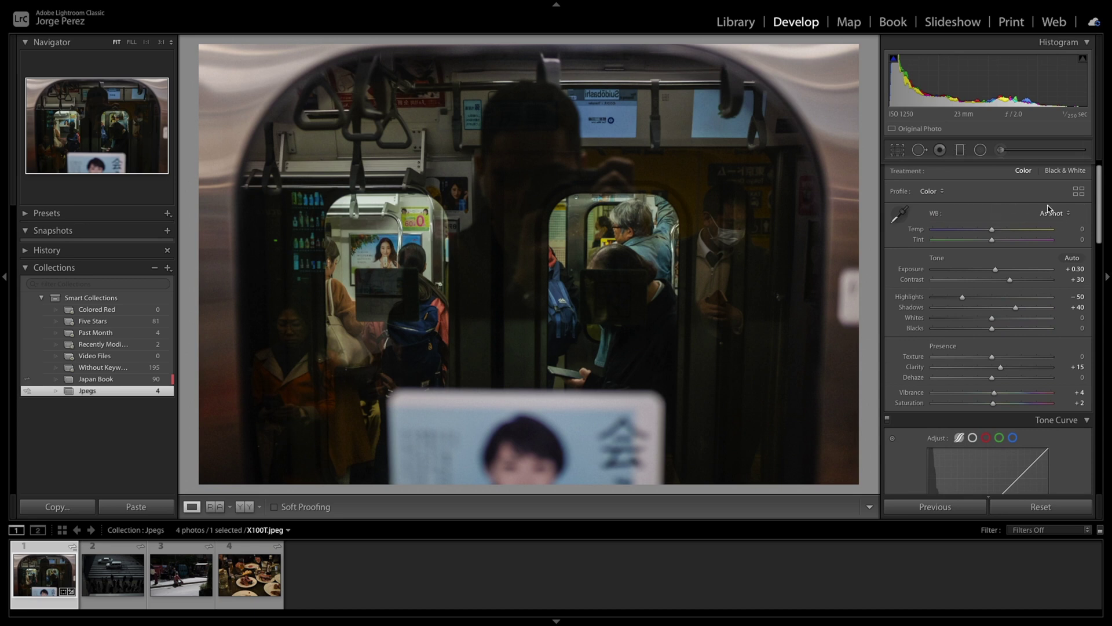
Raise the subway photo's Exposure to +0.40, check it at 1:1, then show the Library grid.
scroll(1101, 207, "up", 1)
left_click_drag(995, 284, 996, 286)
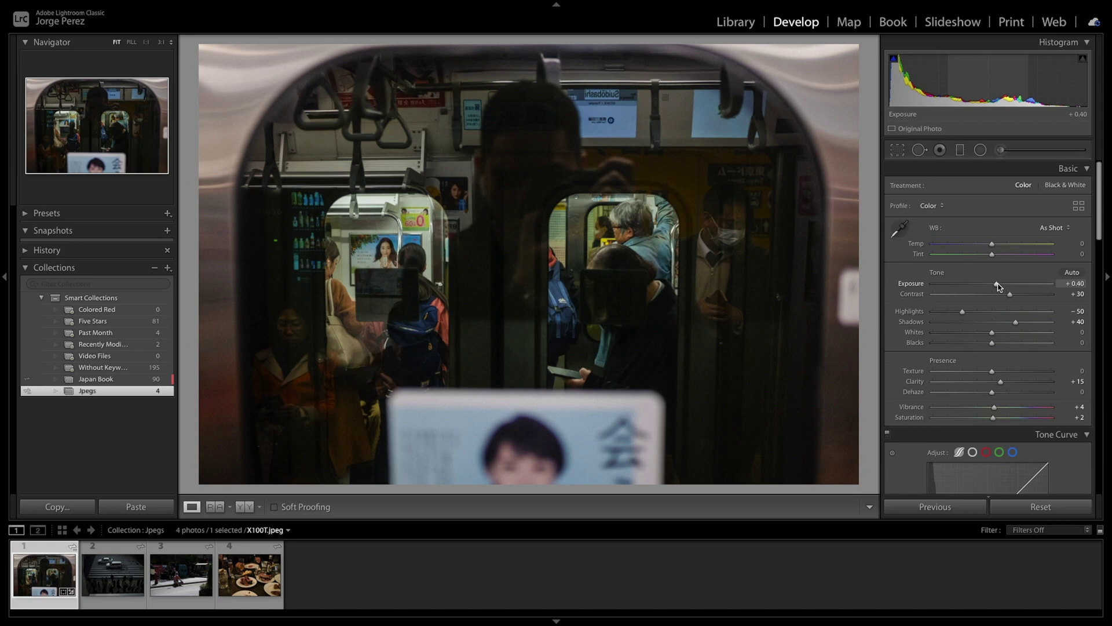
left_click(546, 245)
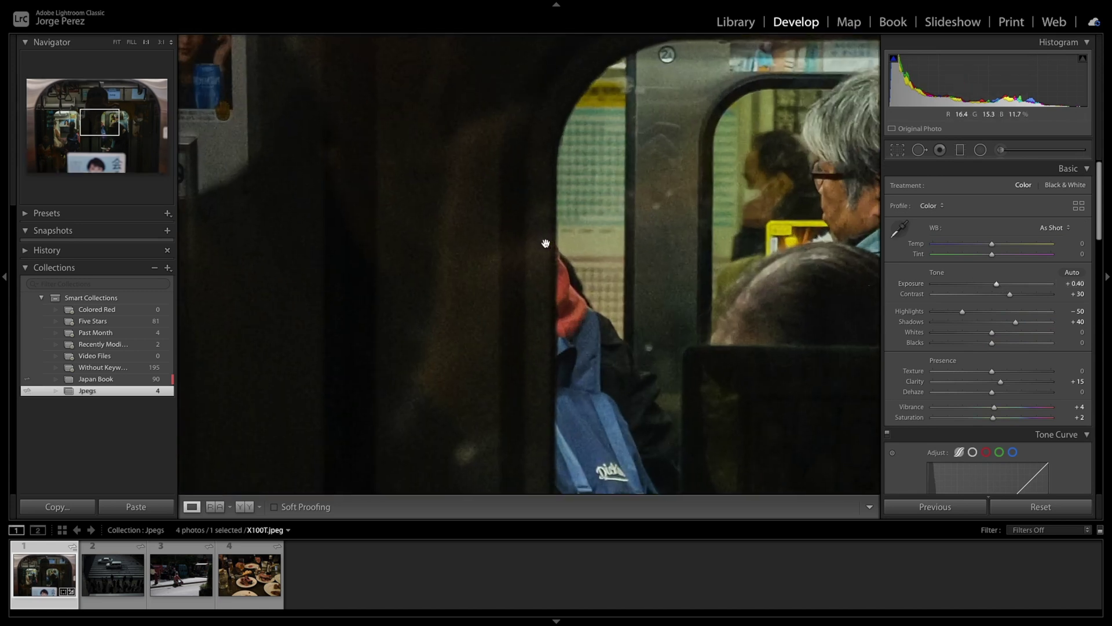
left_click(547, 242)
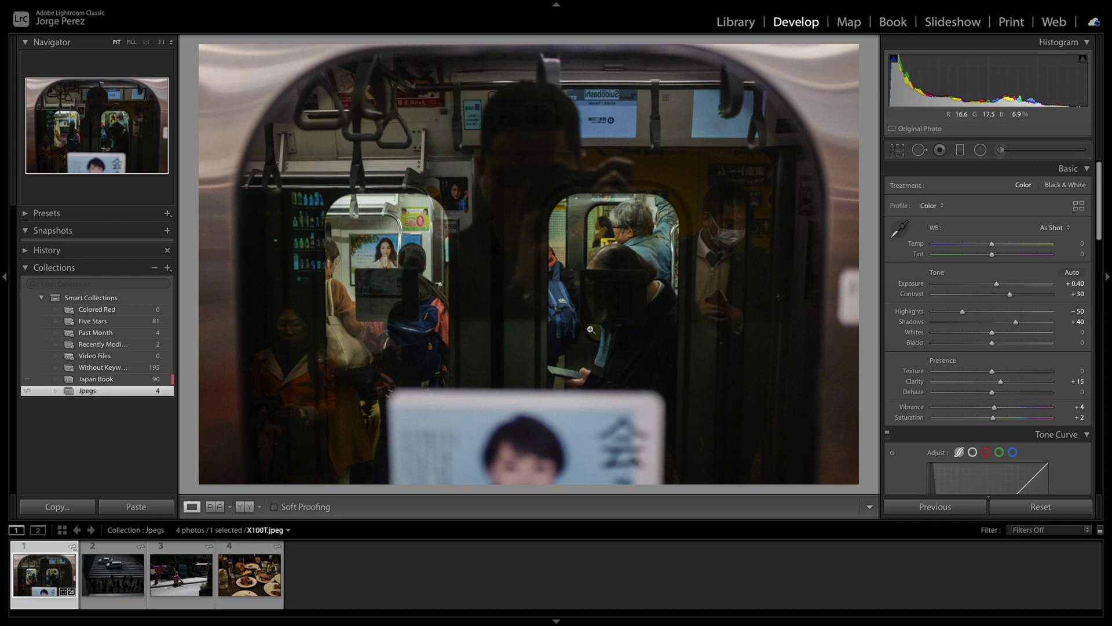
key("g")
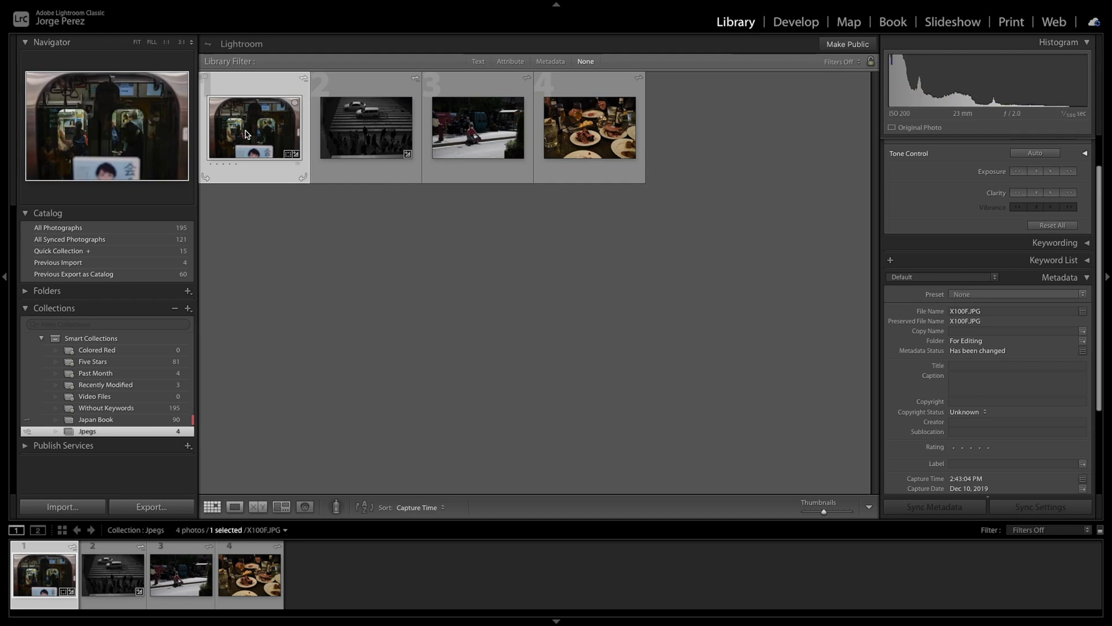
Select the crosswalk photo X100F.JPG and bring it into Develop.
left_click(358, 131)
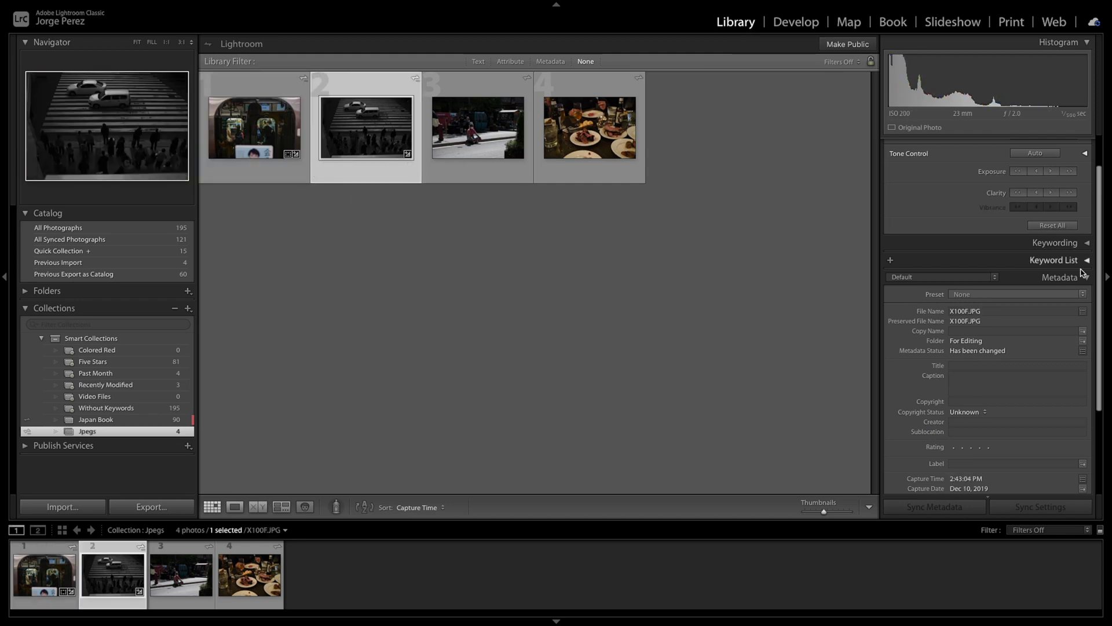
scroll(1077, 325, "down", 5)
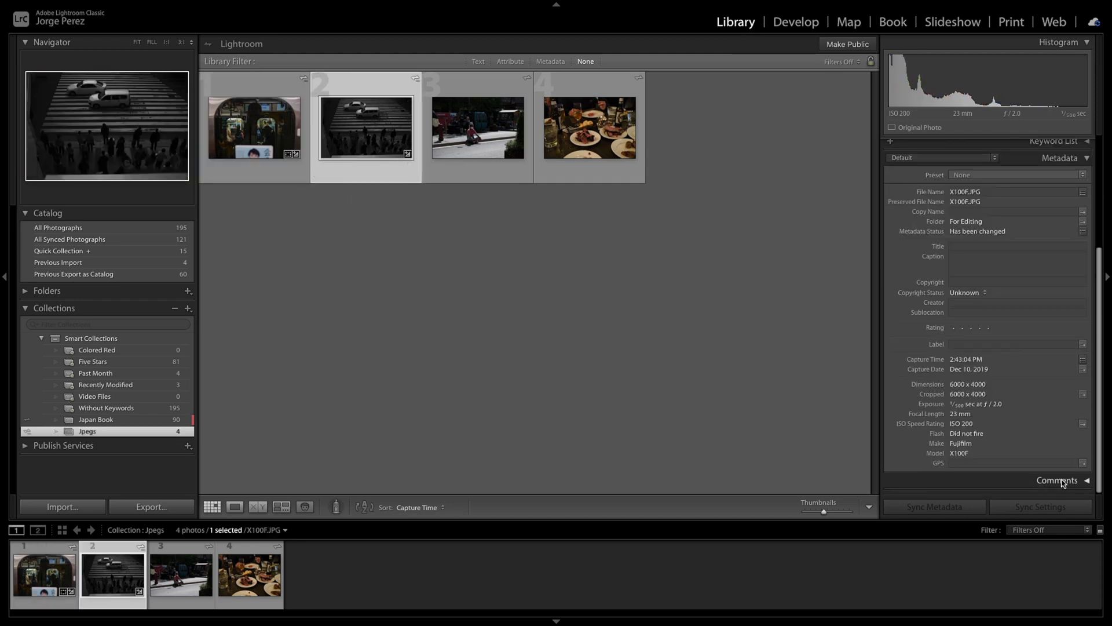
left_click(796, 22)
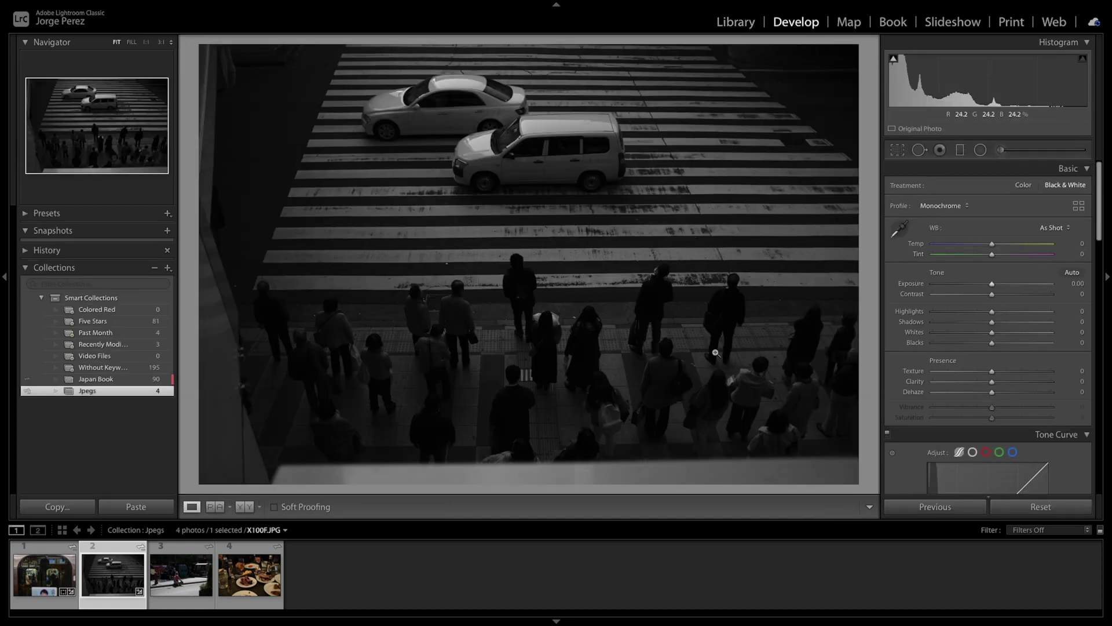
Auto-straighten the crosswalk photo and reposition it within a tighter crop.
left_click(899, 149)
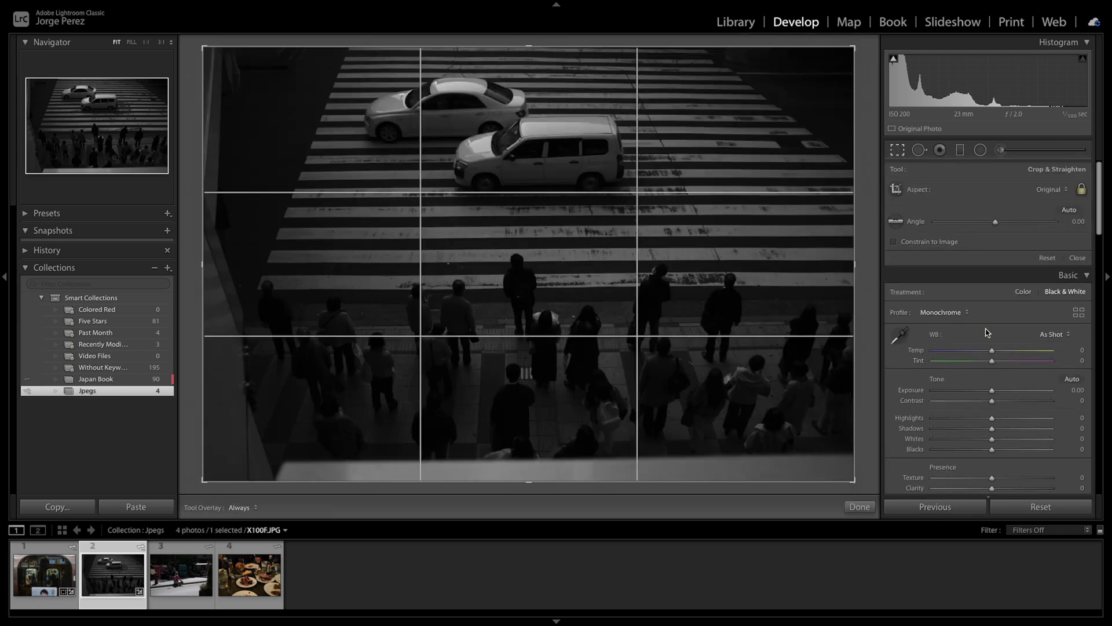
left_click(1069, 210)
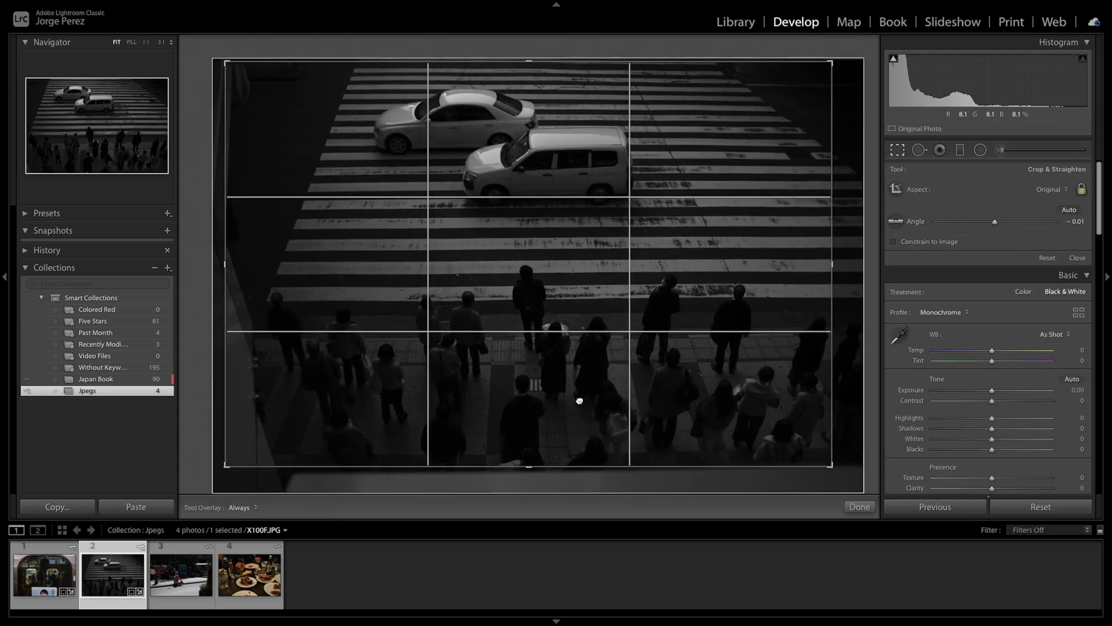
left_click_drag(579, 401, 568, 422)
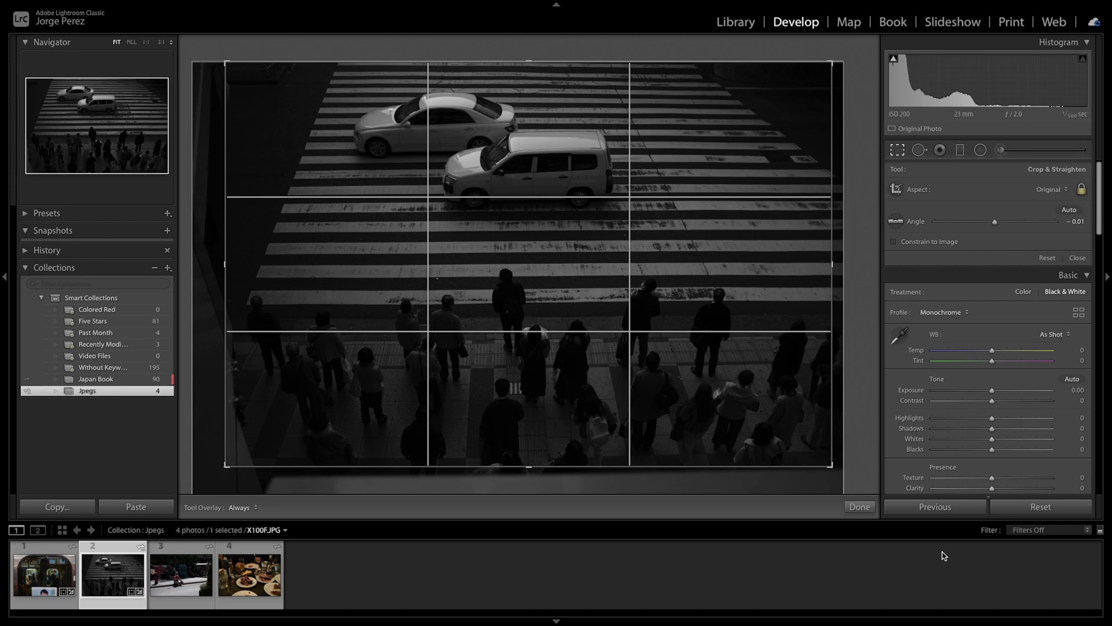
key("r")
Set Exposure +1.00, Contrast +30, Highlights -13, Shadows +40, checking van, pedestrians and stripes up close.
left_click_drag(992, 284, 1011, 297)
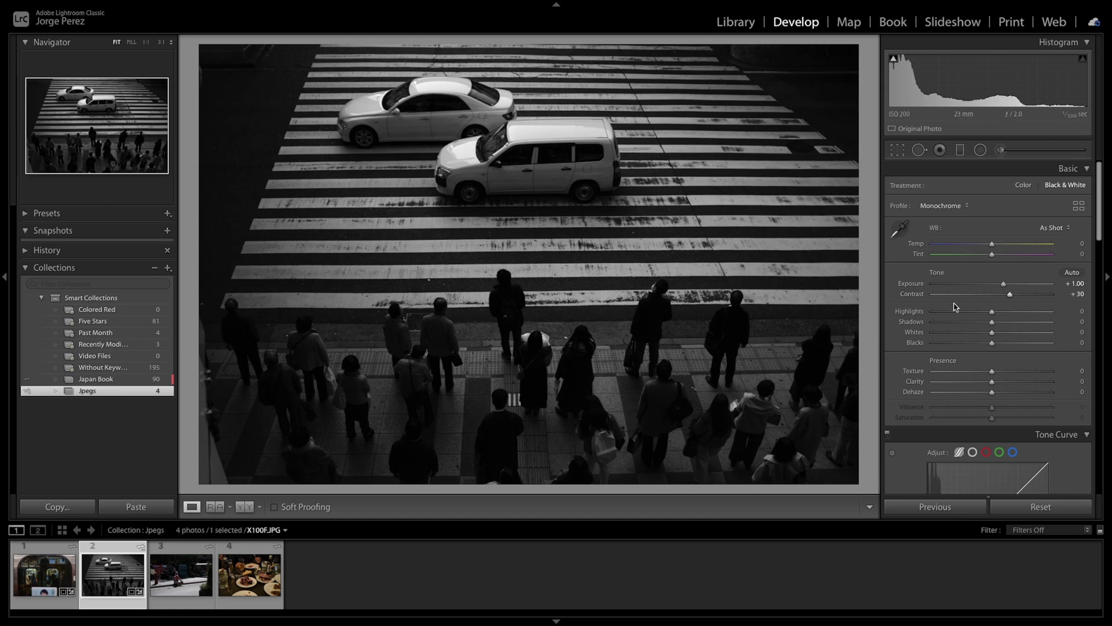
left_click_drag(992, 312, 1016, 327)
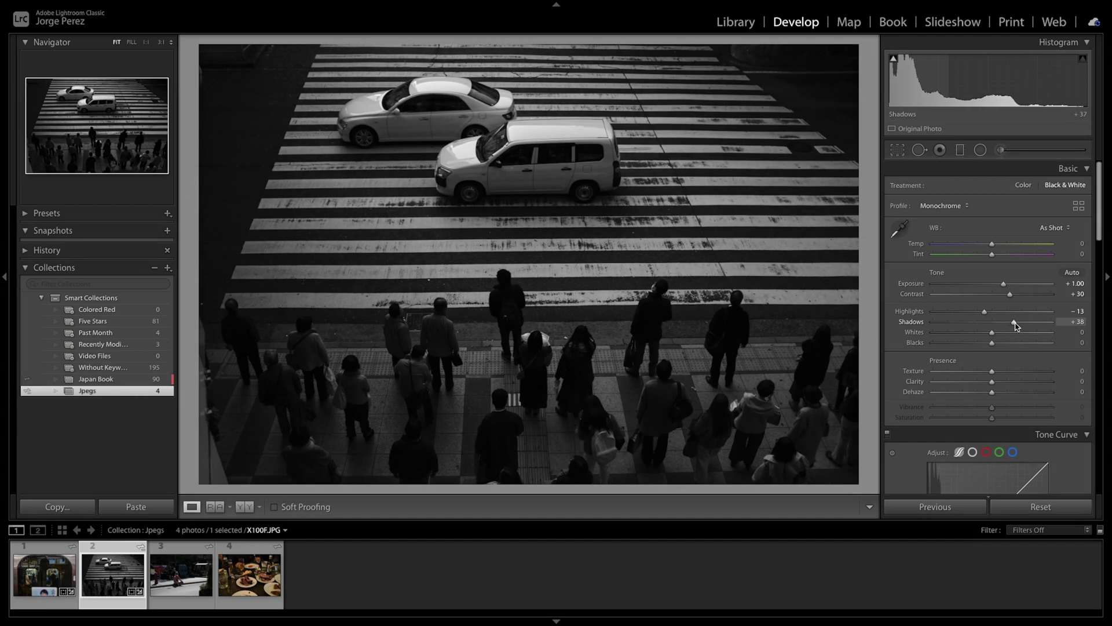
left_click(454, 155)
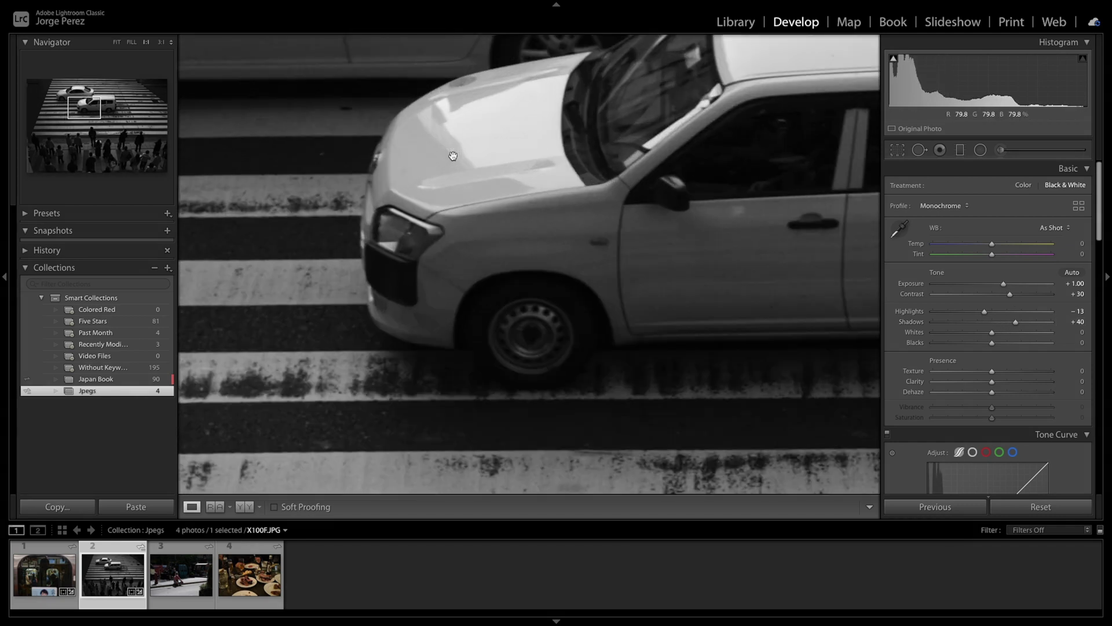
left_click(670, 373)
left_click(506, 389)
left_click(579, 209)
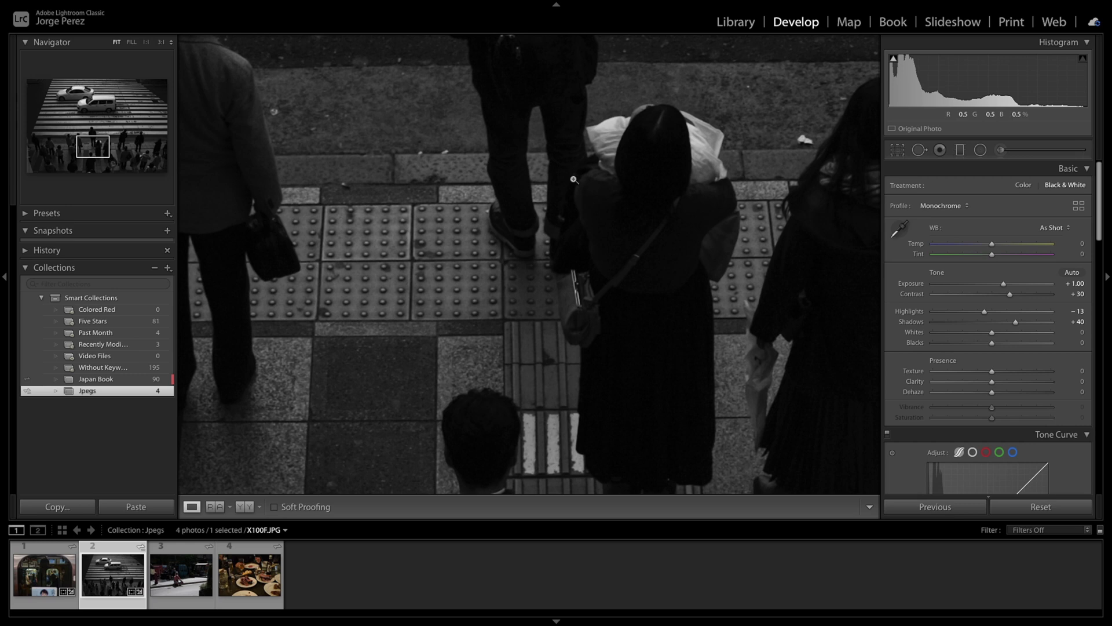
left_click(589, 235)
left_click(596, 271)
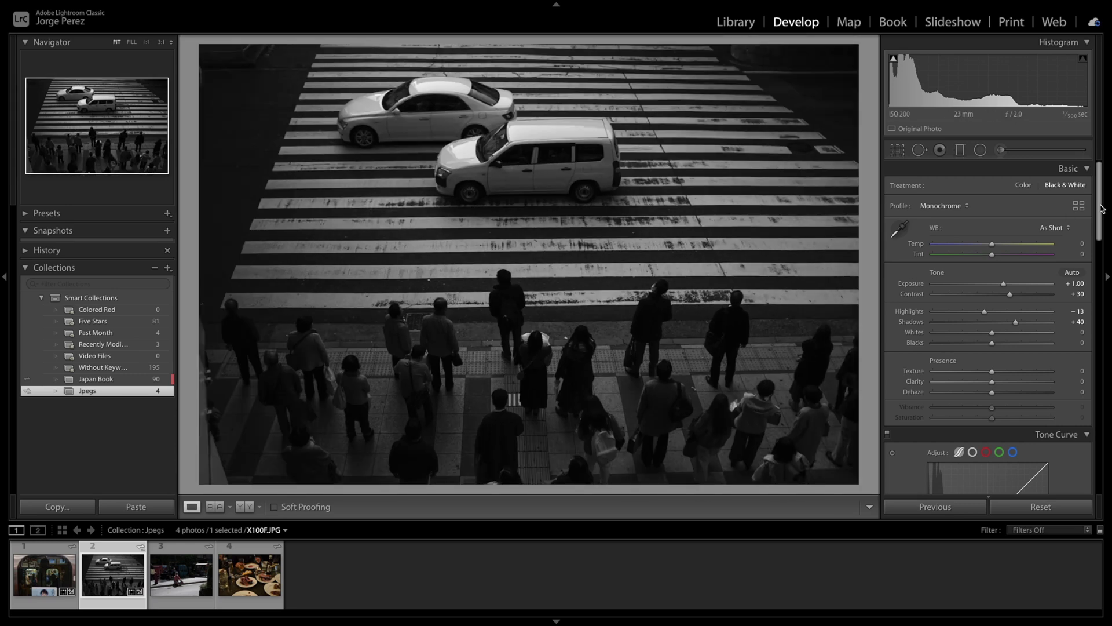
left_click_drag(1102, 209, 1078, 359)
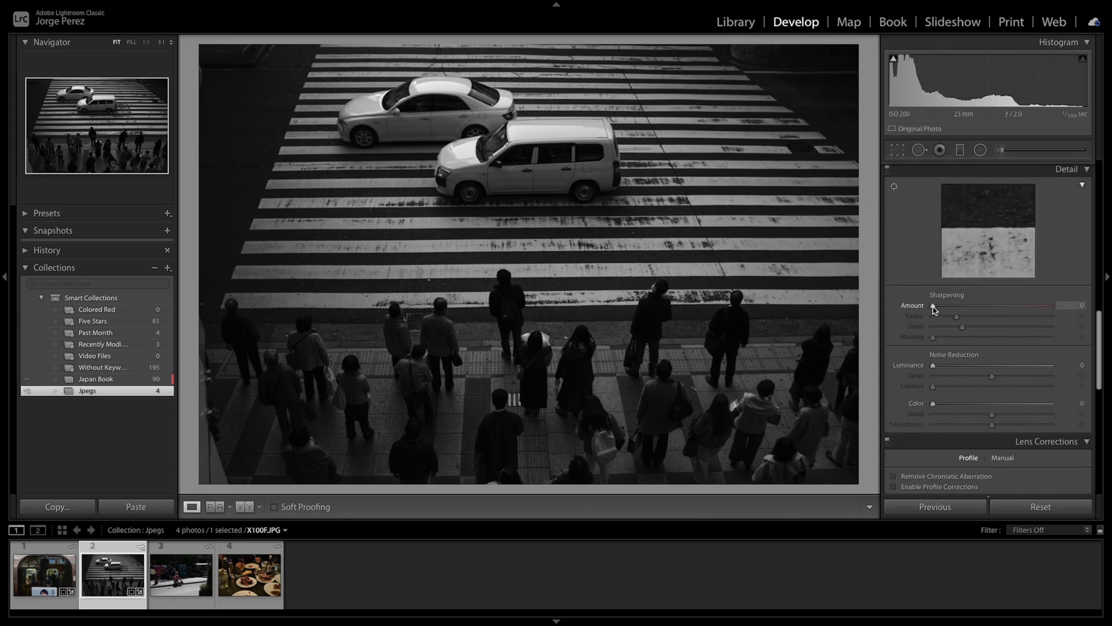
Give the crosswalk photo Sharpening Amount 15 and Luminance noise reduction 10.
left_click_drag(934, 307, 946, 312)
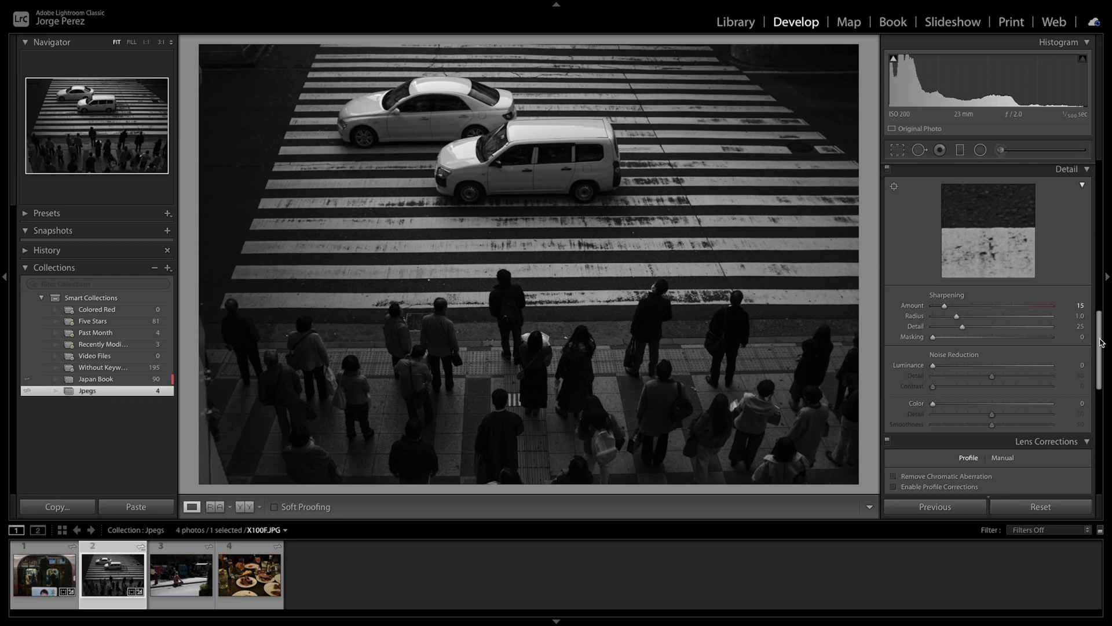
left_click_drag(1100, 342, 1085, 383)
left_click_drag(925, 196, 940, 199)
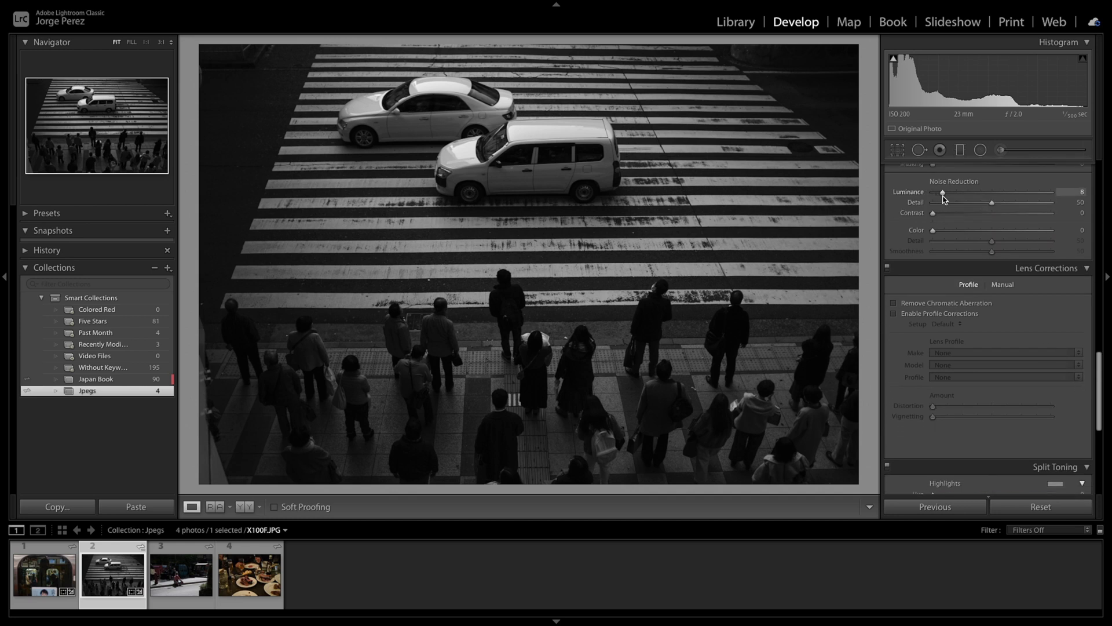
left_click_drag(1098, 364, 1085, 199)
Raise Clarity to +15, inspect the cars and crowd at 1:1, then move on to XT3.JPG.
scroll(1084, 198, "up", 2)
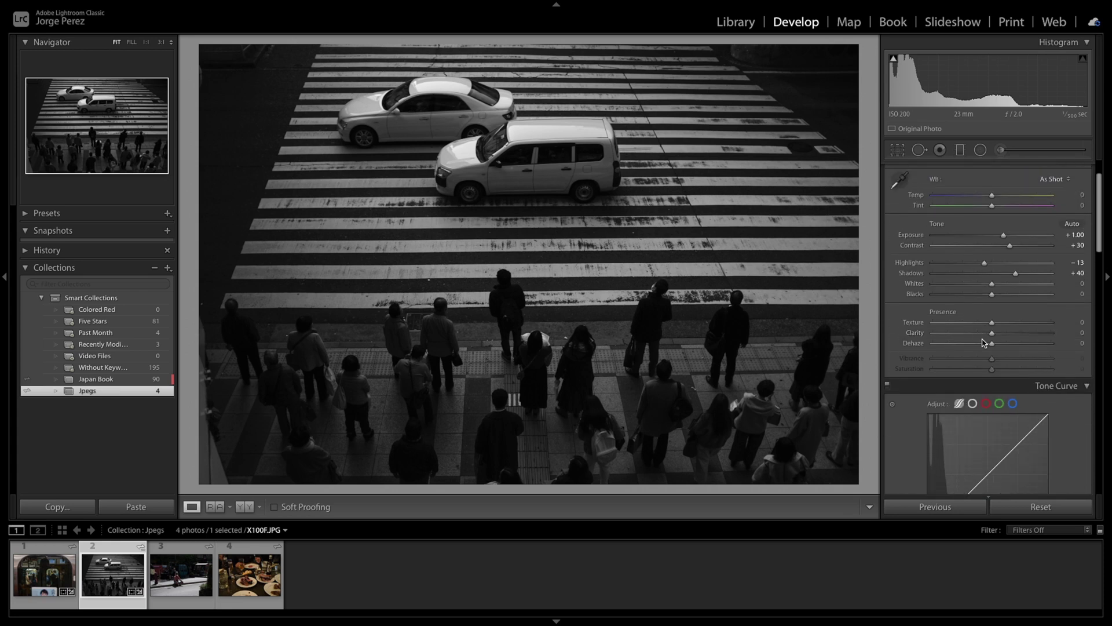
left_click_drag(991, 333, 995, 336)
left_click(548, 194)
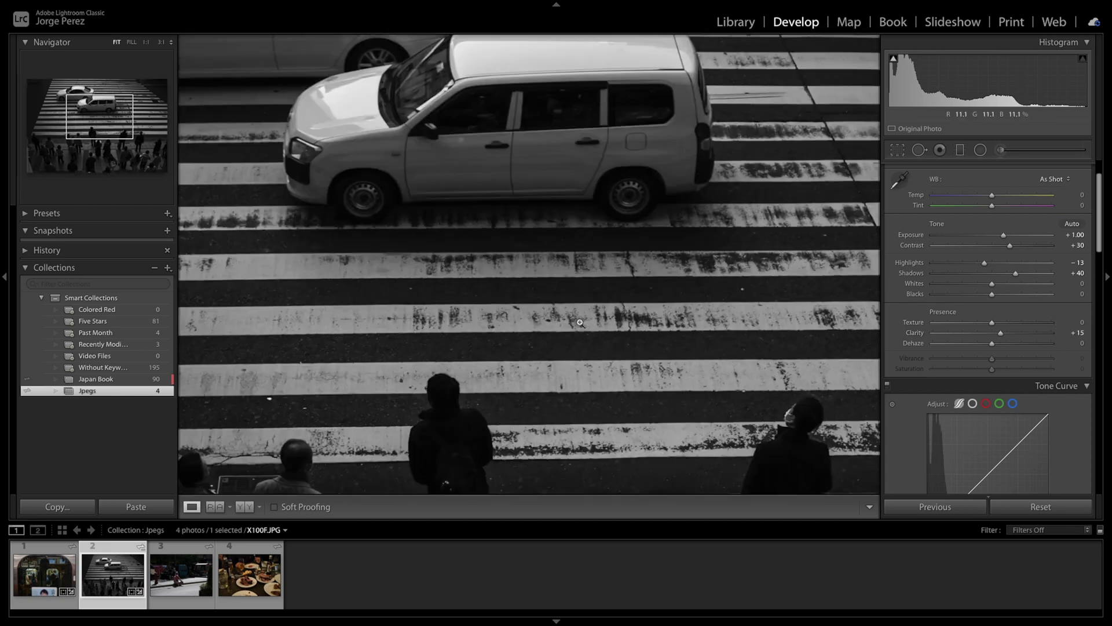
left_click(580, 322)
left_click(504, 406)
left_click(644, 167)
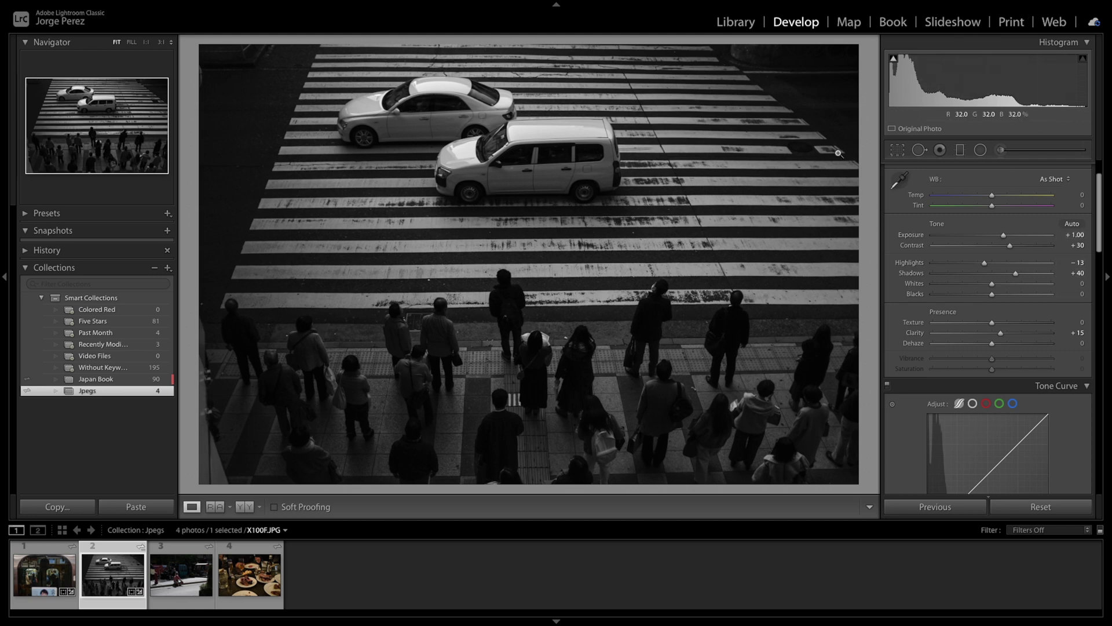
key("g")
key("Right")
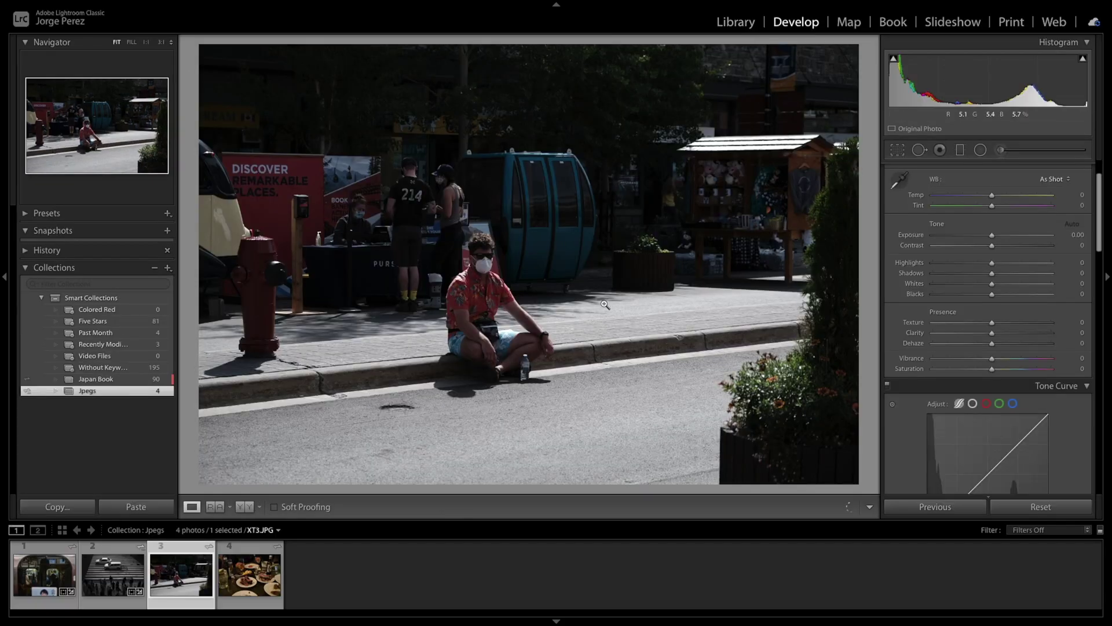
Set XT3.JPG to Exposure +0.80, Contrast +20, Highlights −60, Shadows +36 and Clarity +10.
scroll(1097, 210, "down", 2)
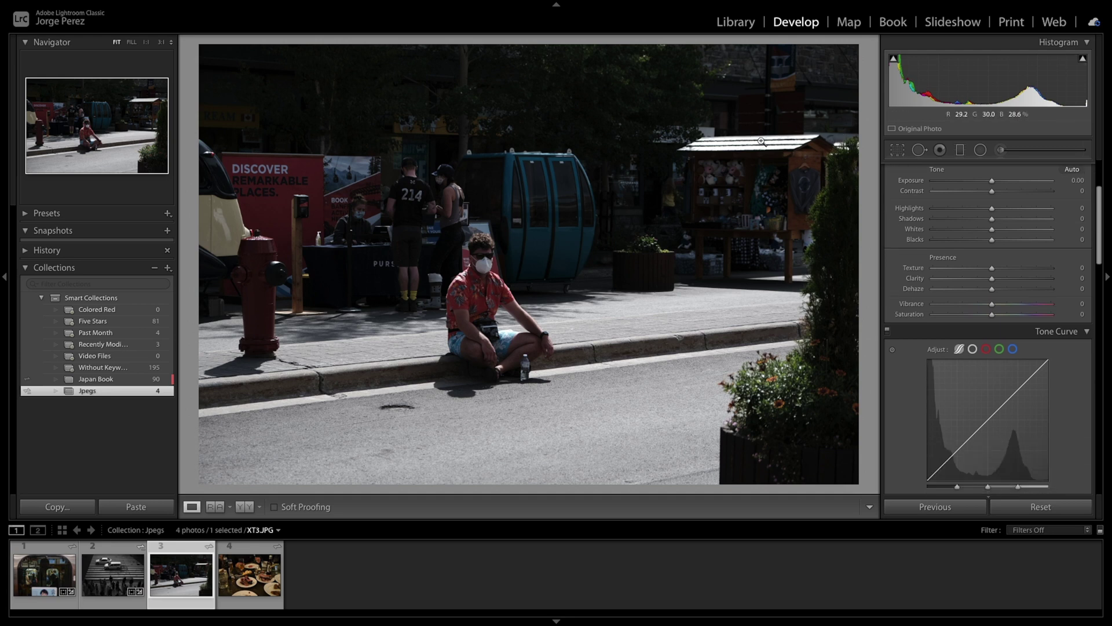
left_click_drag(992, 209, 1007, 183)
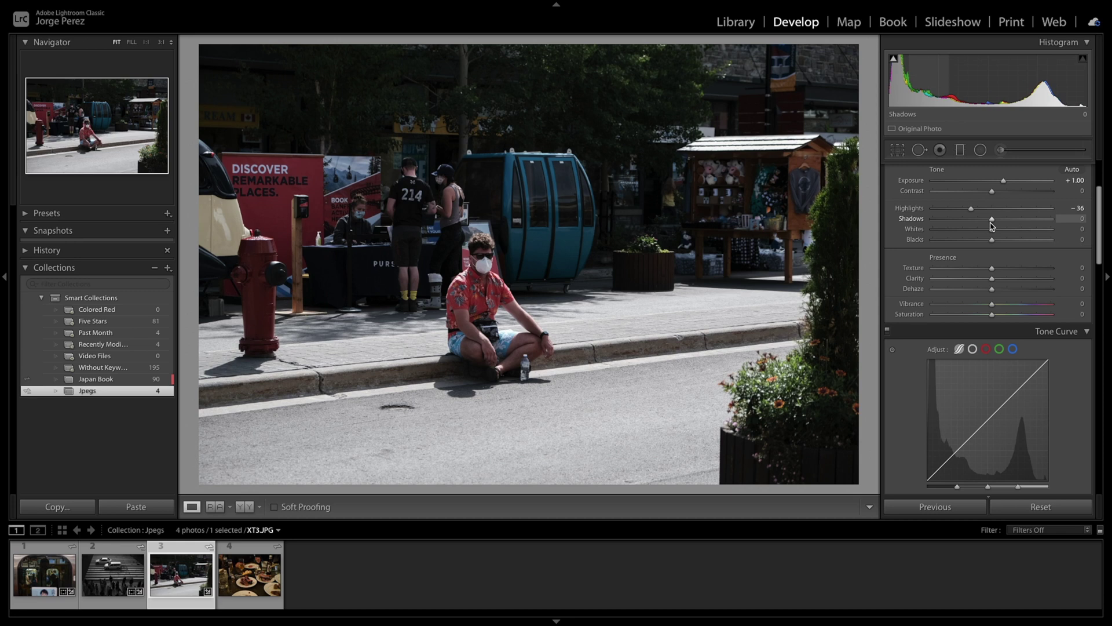
left_click_drag(992, 226, 1014, 223)
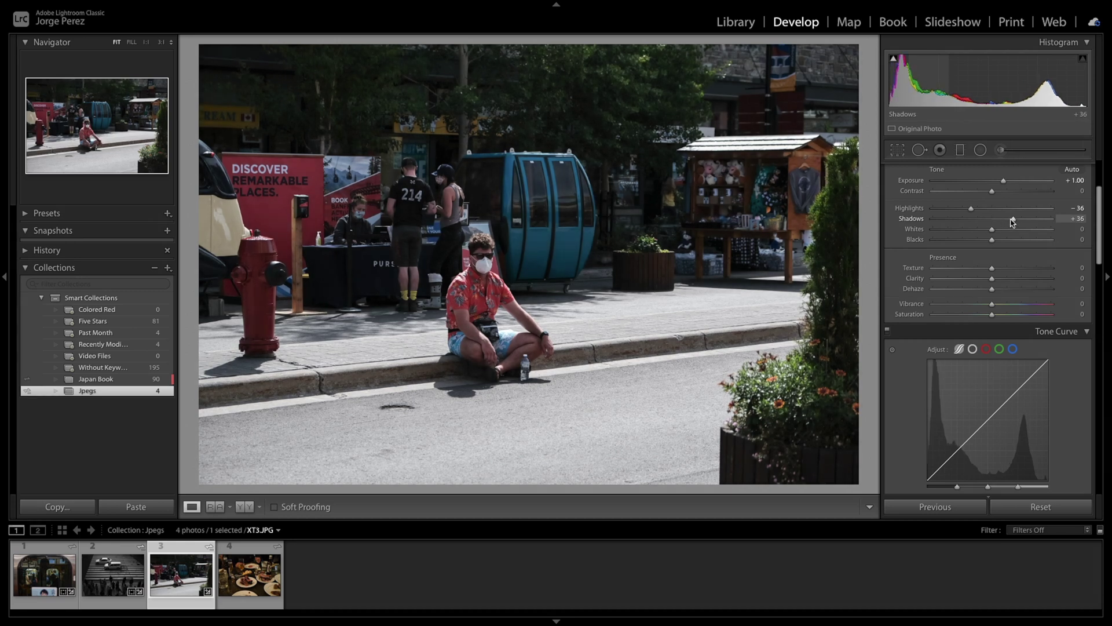
left_click_drag(973, 212, 956, 219)
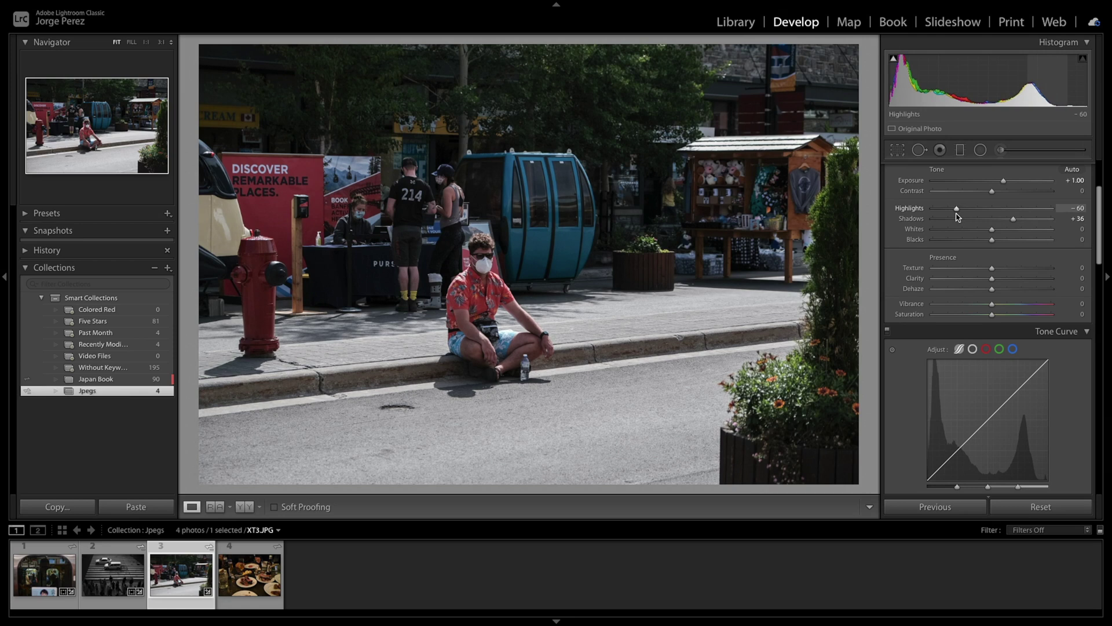
scroll(1008, 232, "down", 2)
left_click_drag(992, 239, 1003, 245)
left_click_drag(1100, 229, 1099, 222)
mouse_move(992, 263)
left_mouse_down()
mouse_move(1004, 265)
mouse_move(1002, 253)
left_mouse_up()
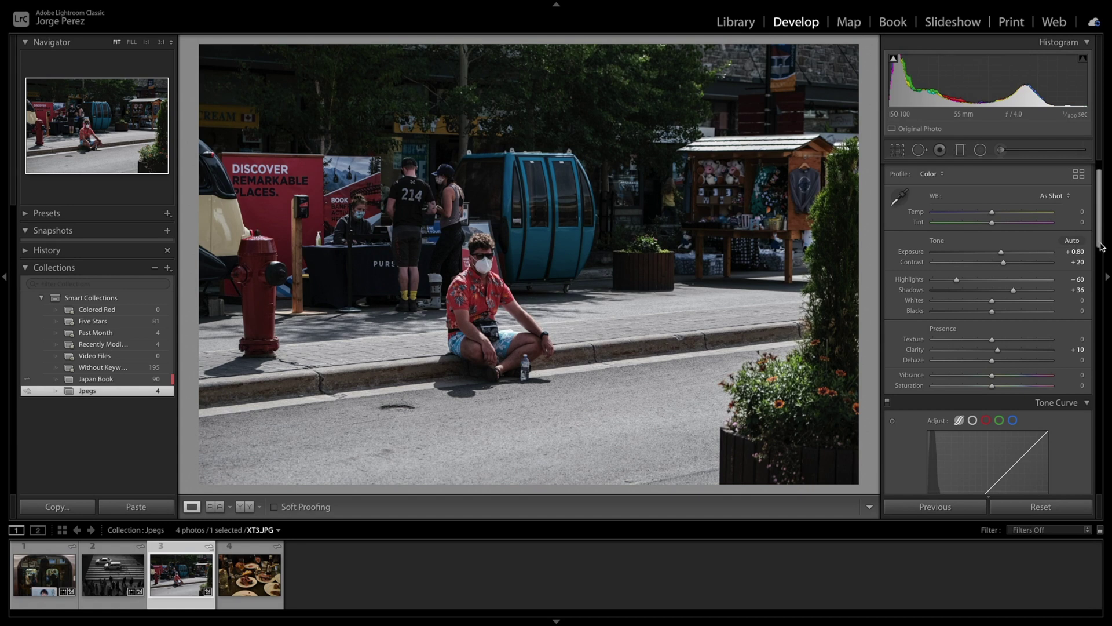
left_click_drag(1102, 232, 1091, 372)
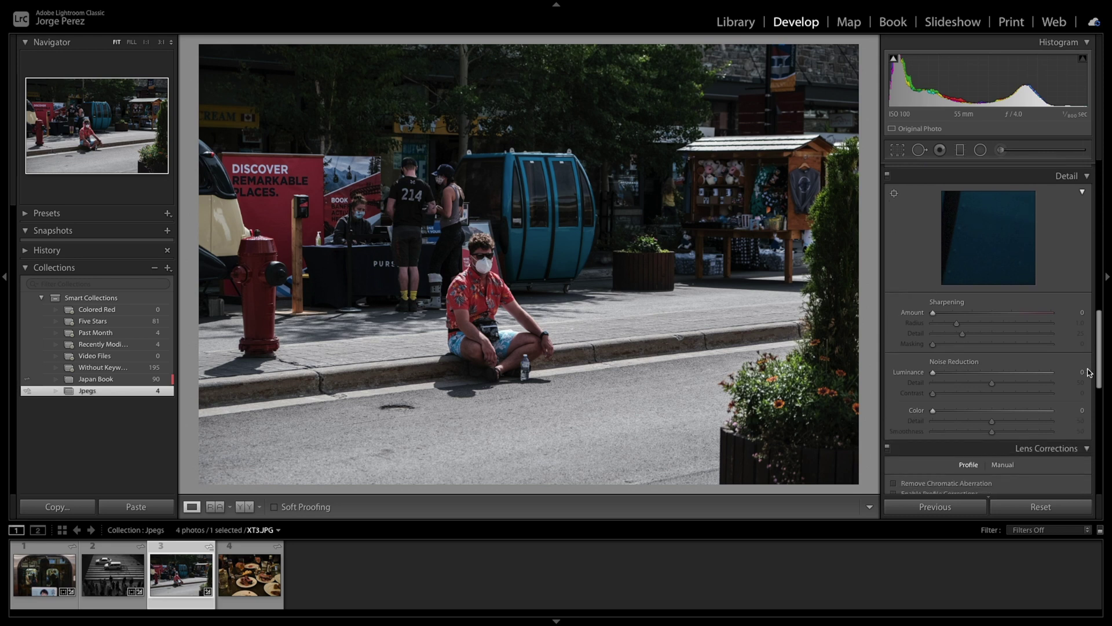
Apply Sharpening 15 and Luminance noise reduction 10, checking the shop, man, legs and flowers at 1:1.
left_click_drag(934, 313, 940, 316)
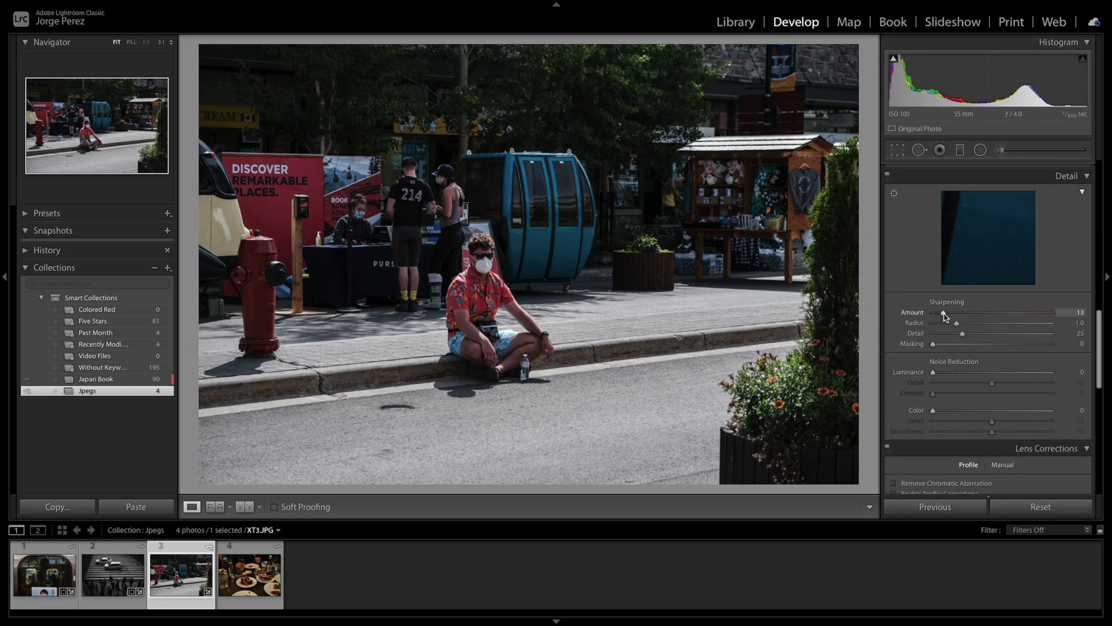
scroll(945, 324, "down", 2)
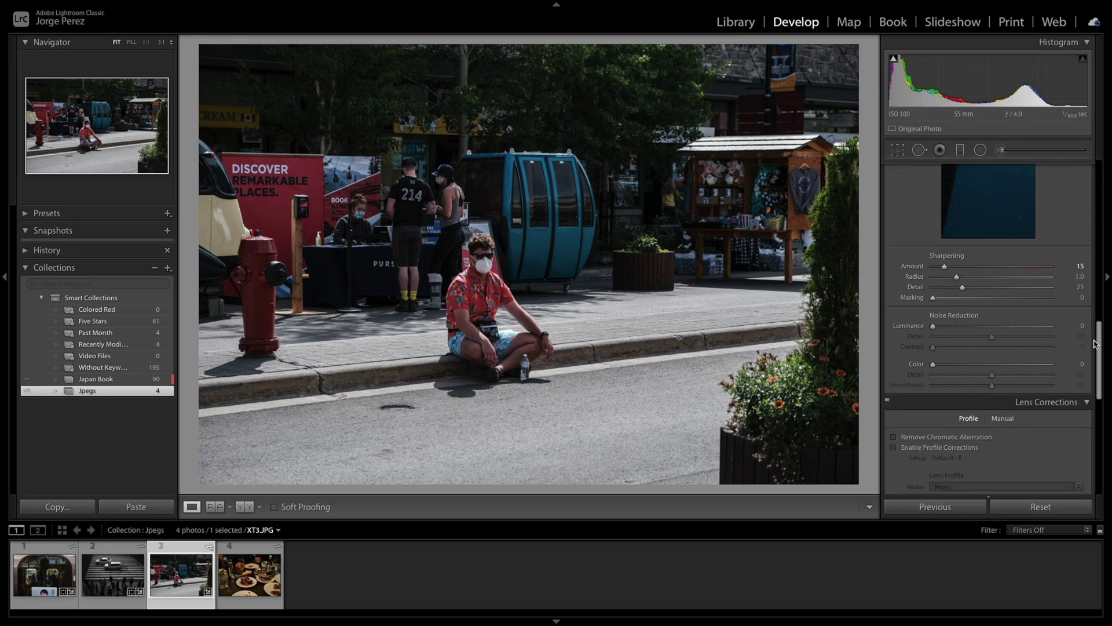
left_click_drag(934, 328, 940, 327)
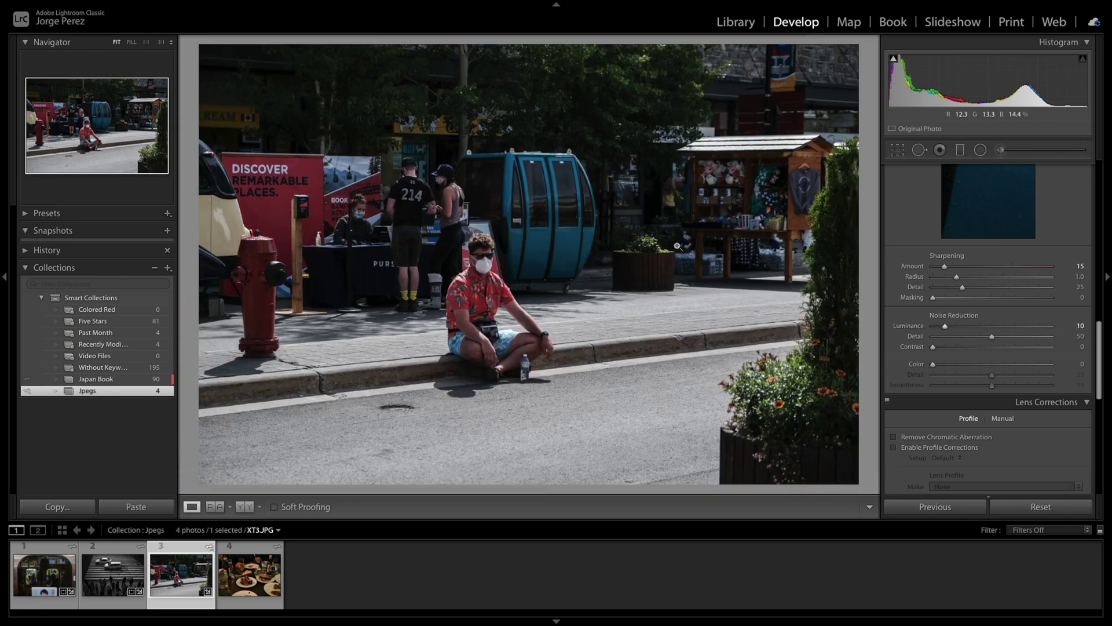
left_click(727, 186)
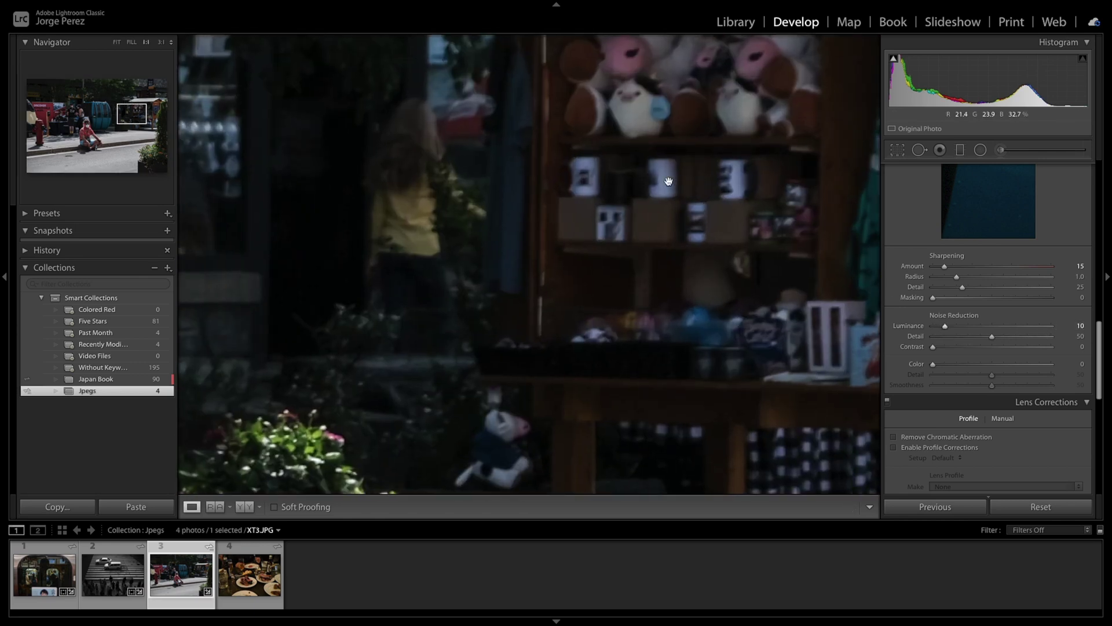
left_click(619, 240)
left_click(403, 278)
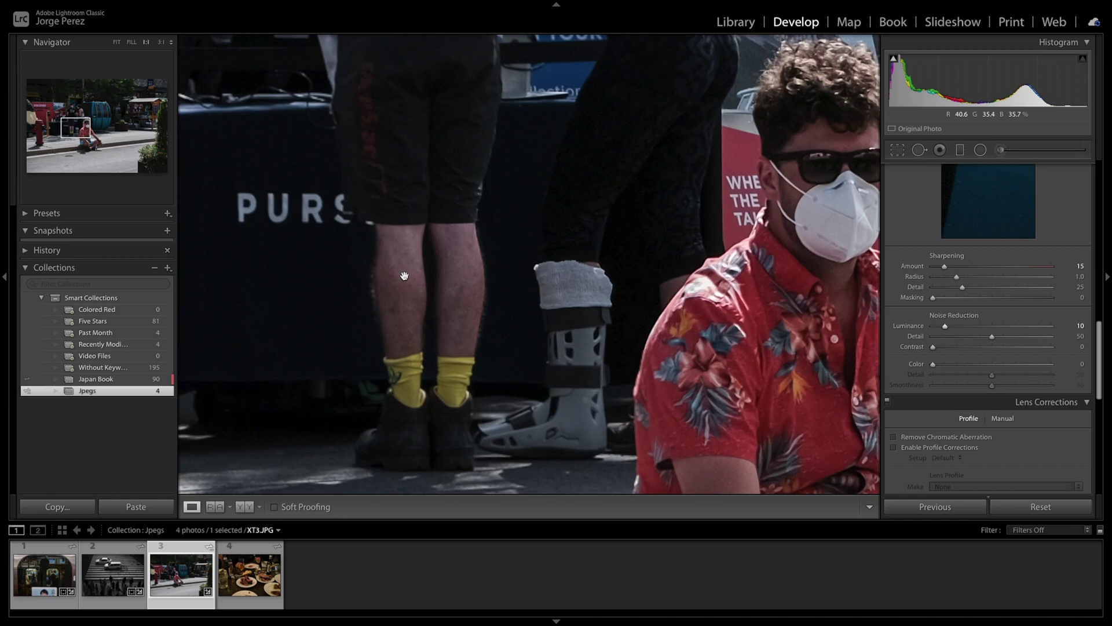
left_click(283, 332)
left_click(481, 365)
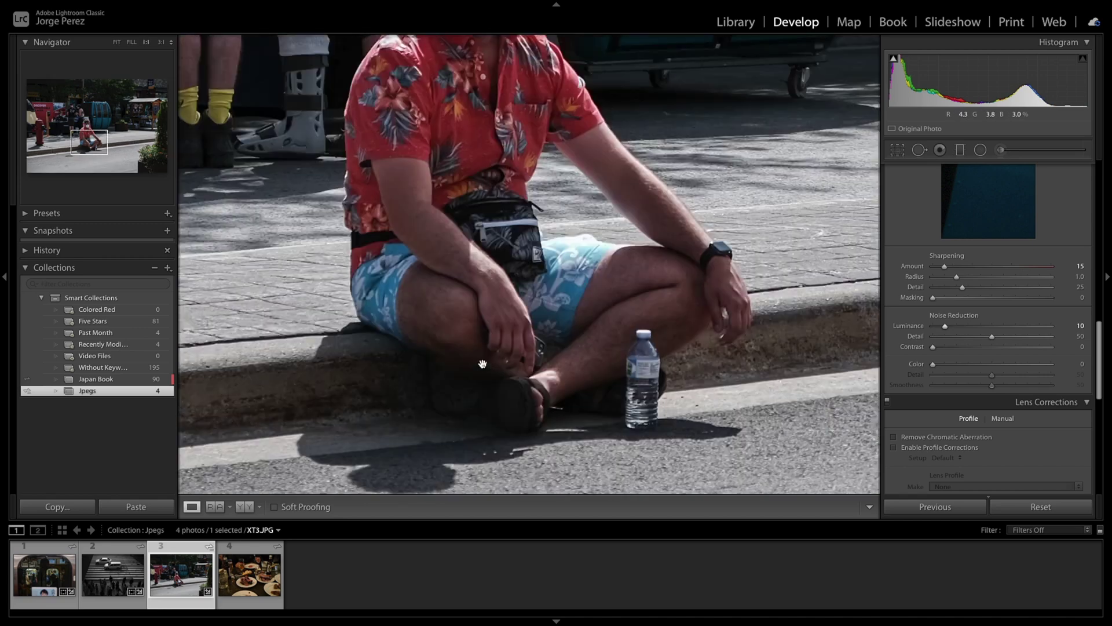
left_click(509, 385)
left_click(808, 393)
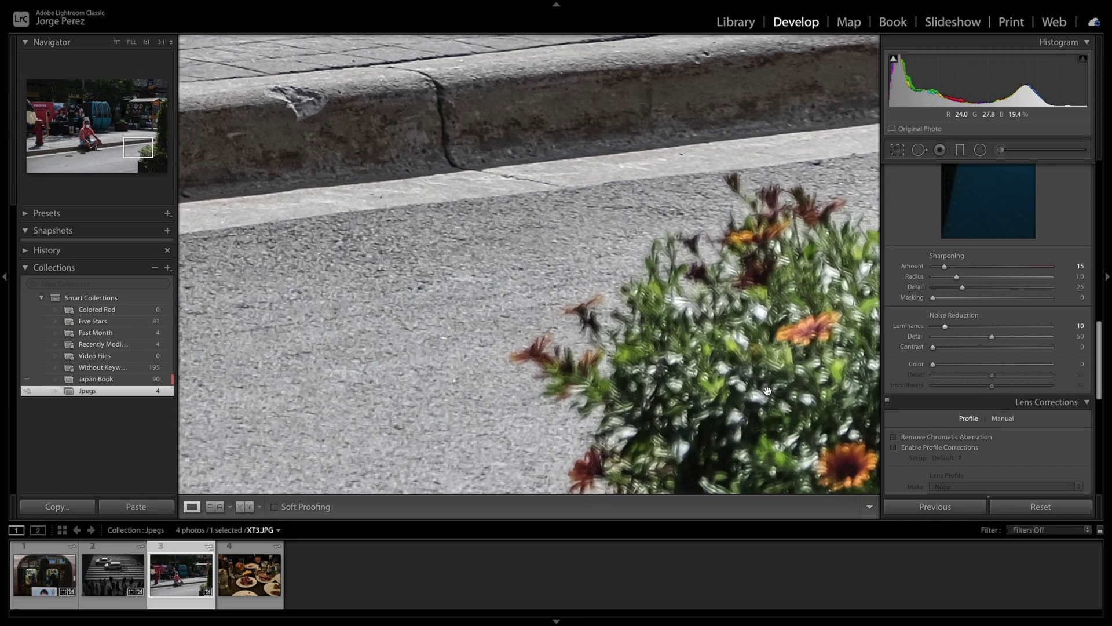
left_click(809, 394)
Turn on Remove Chromatic Aberration and inspect the stall roof and toys at 1:1.
scroll(1085, 341, "down", 4)
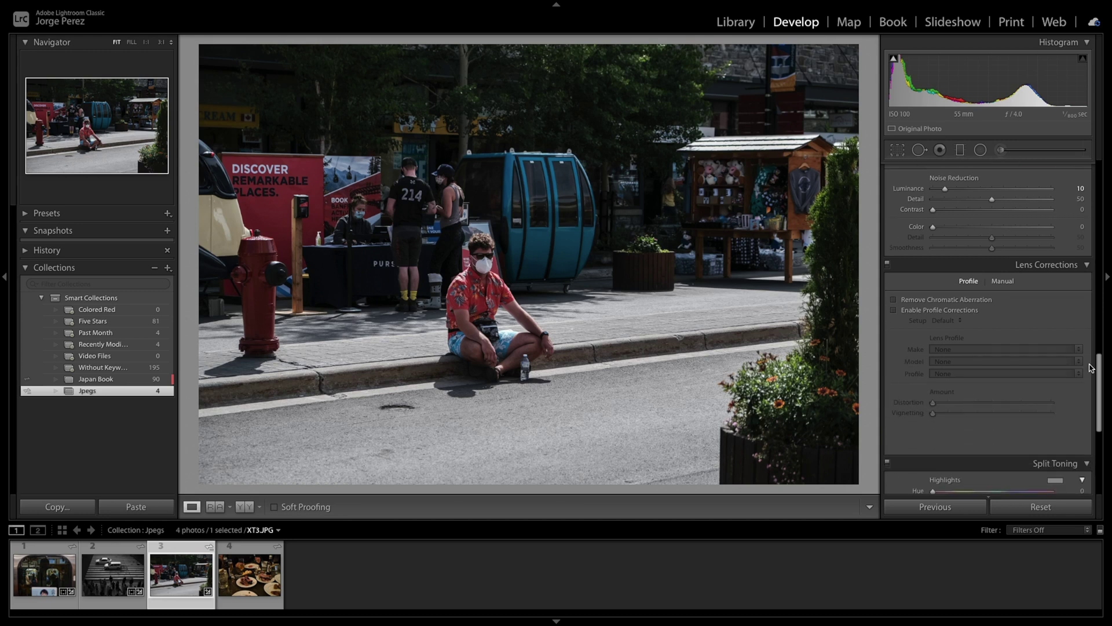
left_click(944, 300)
scroll(1103, 324, "down", 3)
left_click(672, 165)
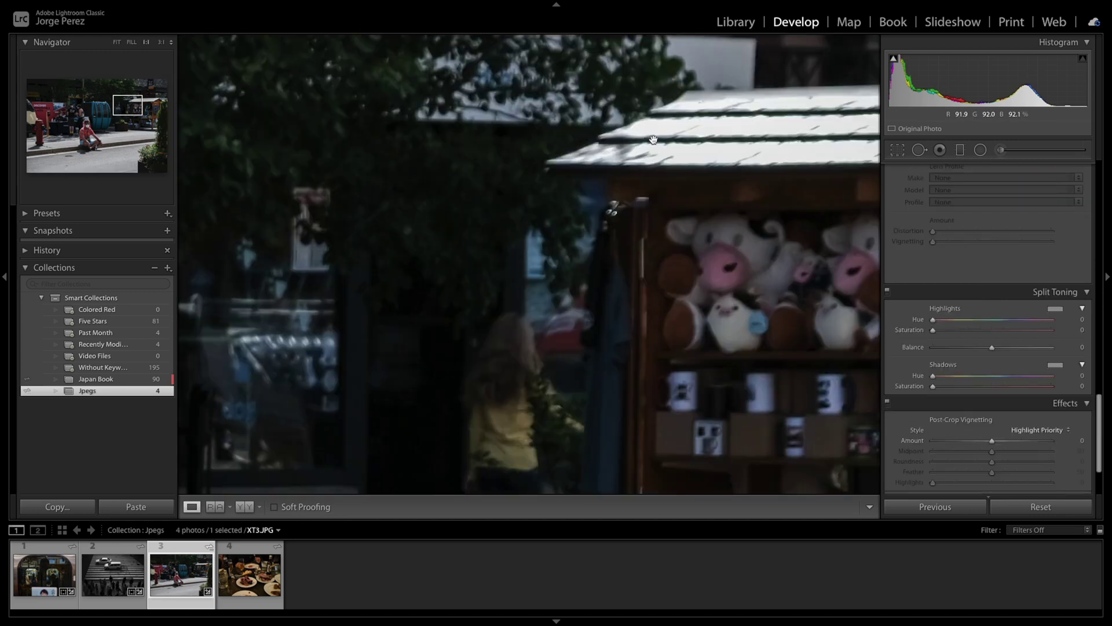
left_click(774, 169)
left_click_drag(1104, 404, 1104, 168)
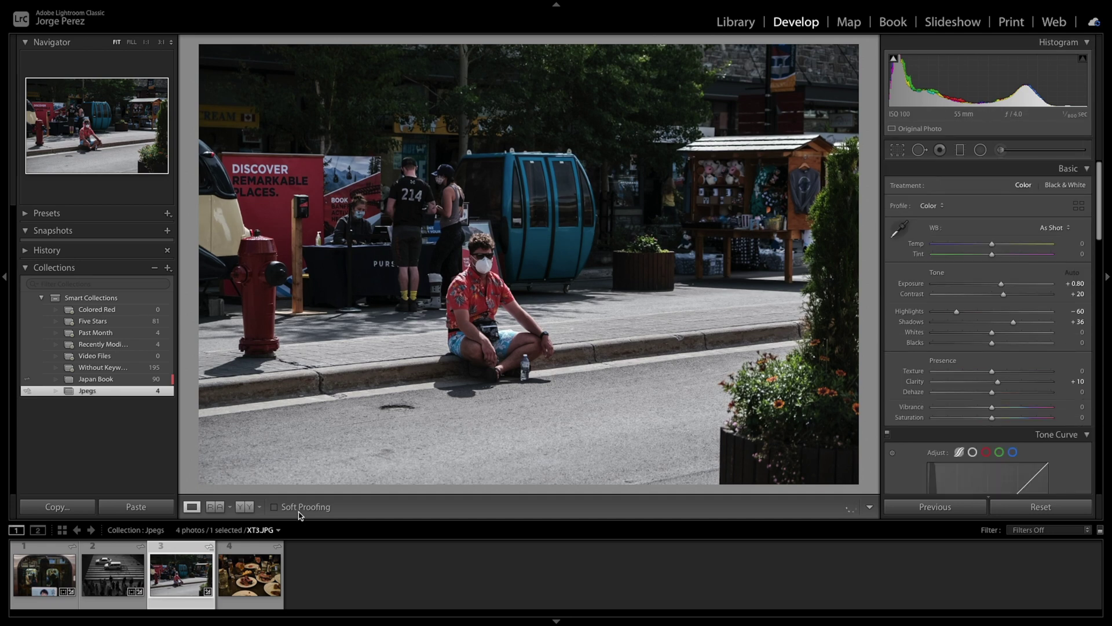
Select the food photo X100V.JPG and look at its crop and white balance preset options.
left_click(257, 578)
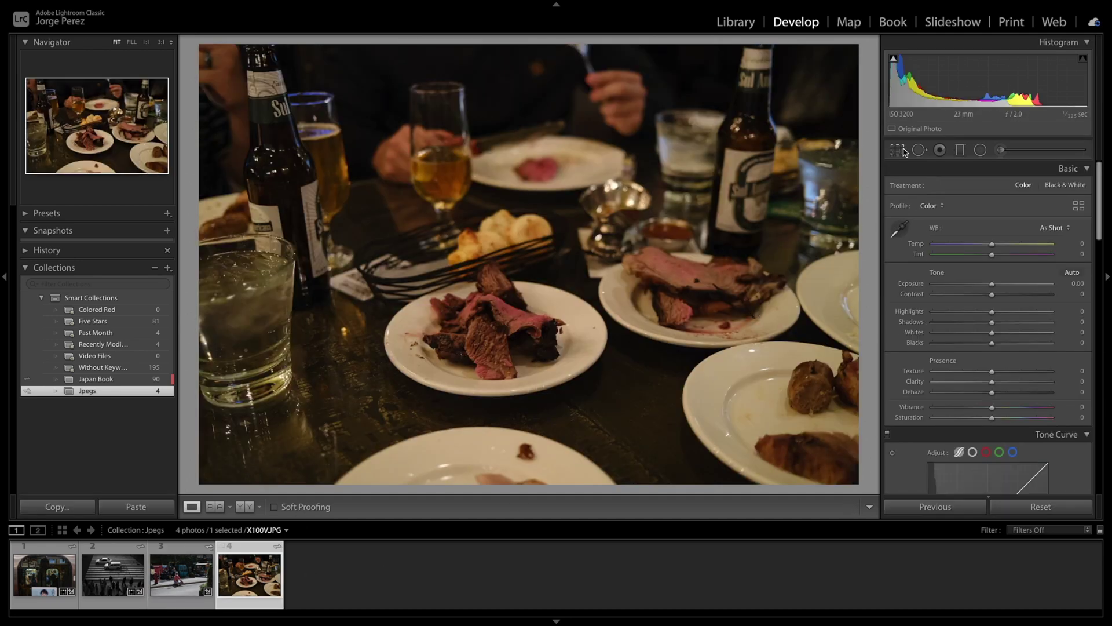
key("r")
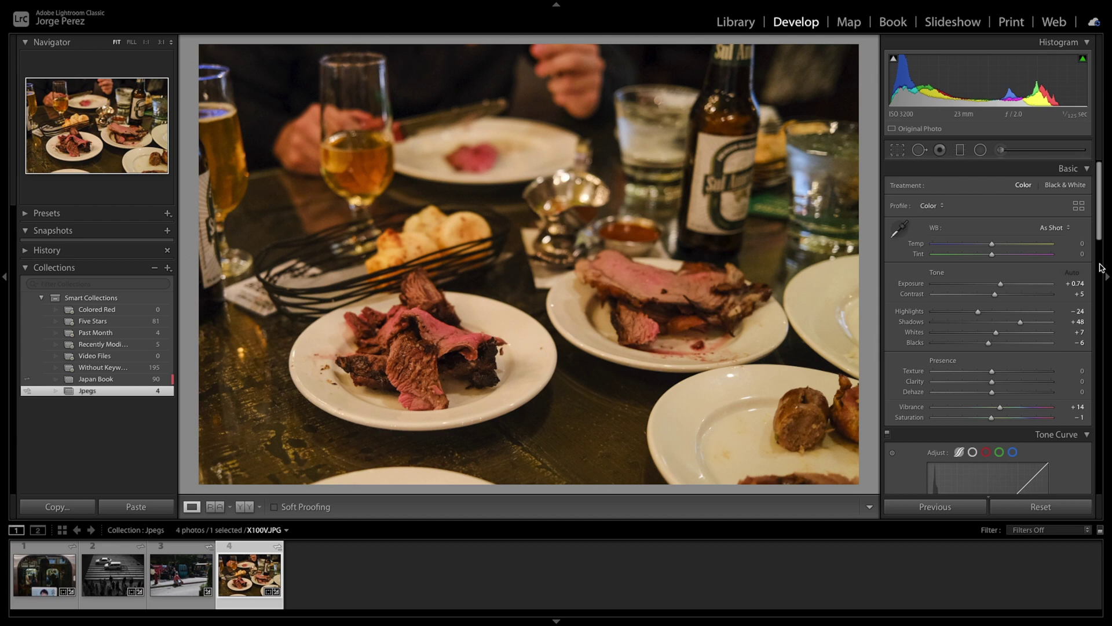
left_click(1054, 227)
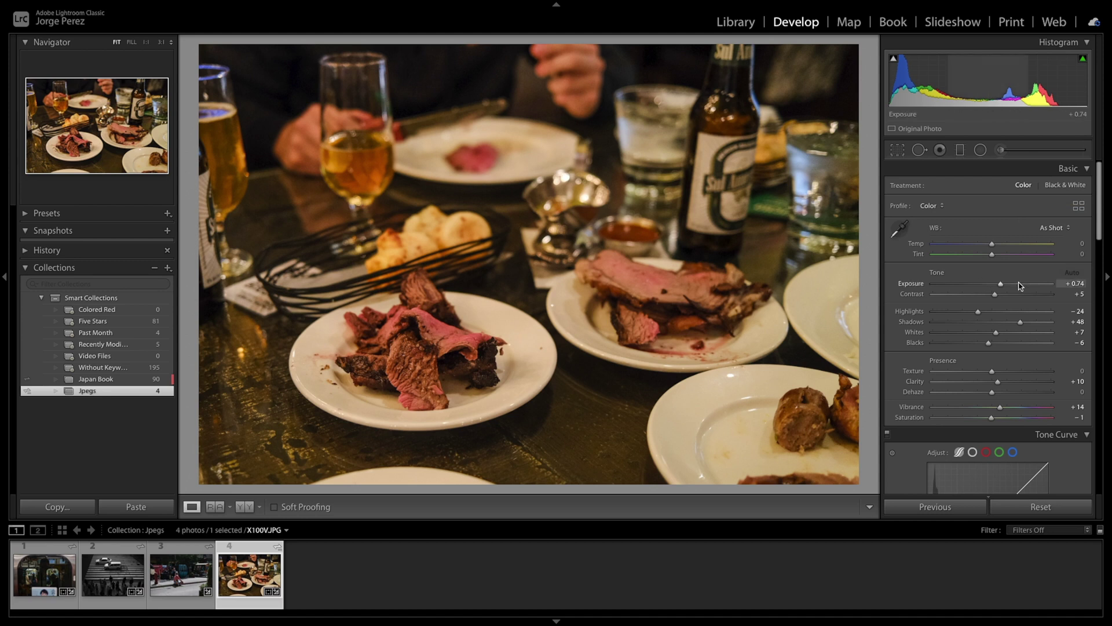
Set Exposure +0.70, Contrast +20, Highlights −30, Shadows +40, Clarity +10, Vibrance +14, and add sharpening.
left_click_drag(994, 298, 1015, 326)
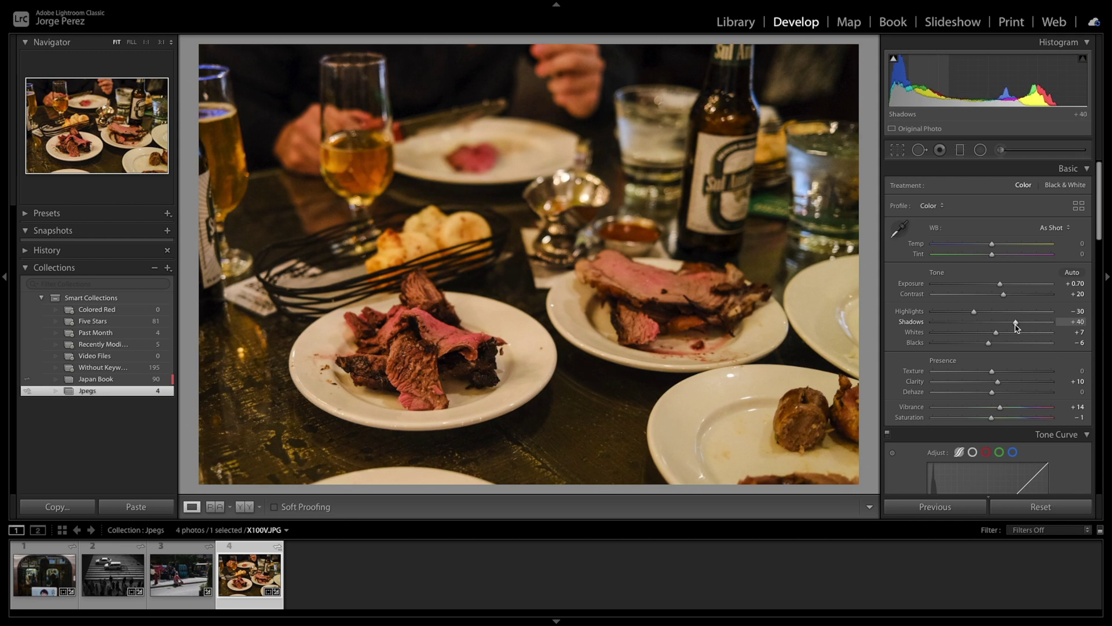
scroll(1007, 313, "down", 2)
scroll(985, 290, "up", 2)
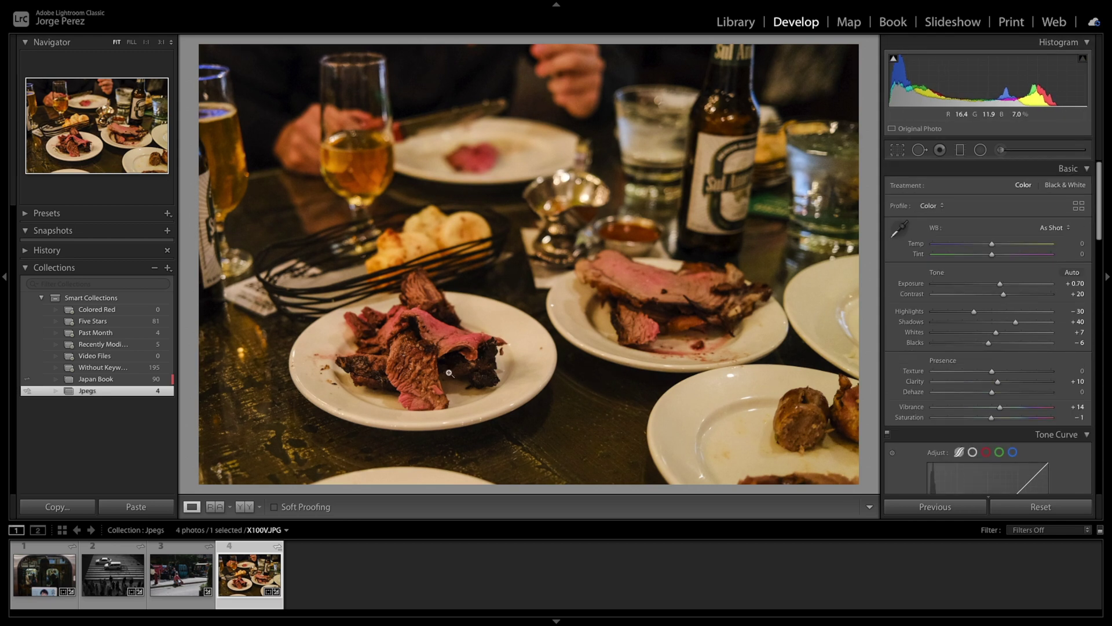
left_click(675, 294)
left_click(673, 304)
left_click(420, 335)
left_click(468, 337)
left_click_drag(1103, 217, 1100, 390)
left_click_drag(933, 247, 941, 250)
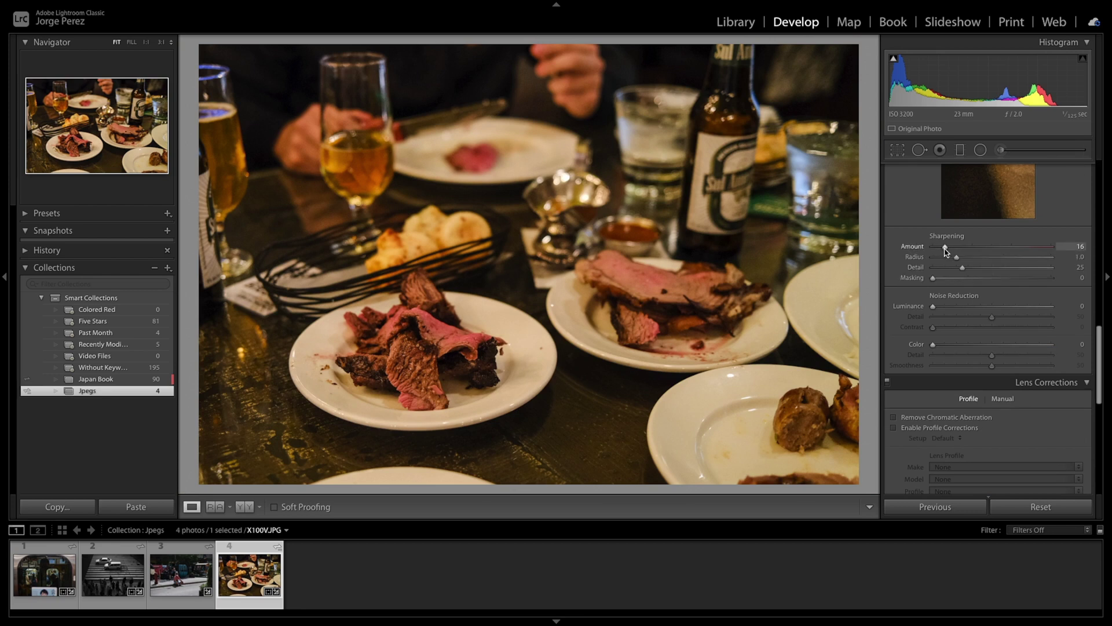
Ease the dinner photo's sharpening amount down to 15, checking the sliced meat at 1:1.
left_click_drag(946, 250, 945, 250)
left_click(380, 352)
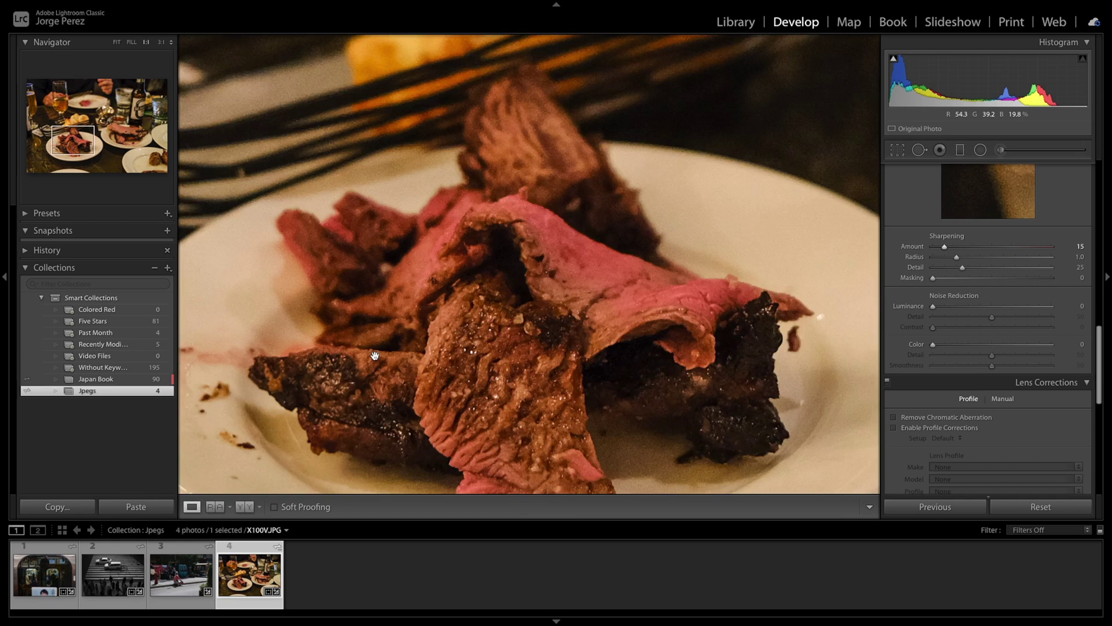
left_click(375, 355)
scroll(1050, 317, "down", 3)
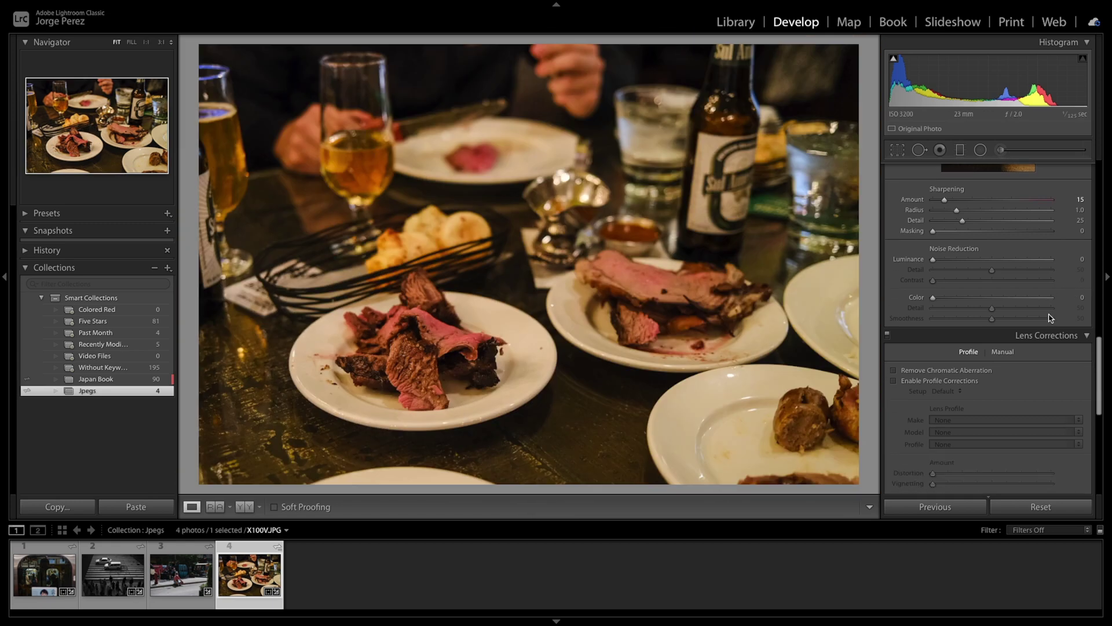
Set luminance noise reduction to 10, remove chromatic aberration, and set Vibrance +5, Saturation −6.
left_click_drag(933, 259, 939, 262)
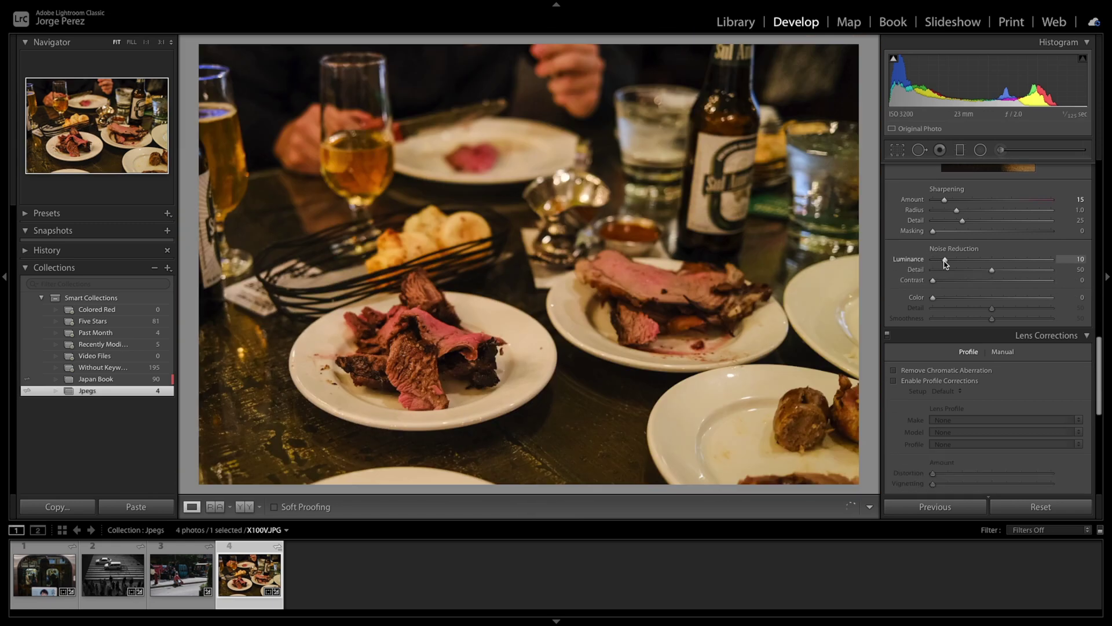
left_click(938, 370)
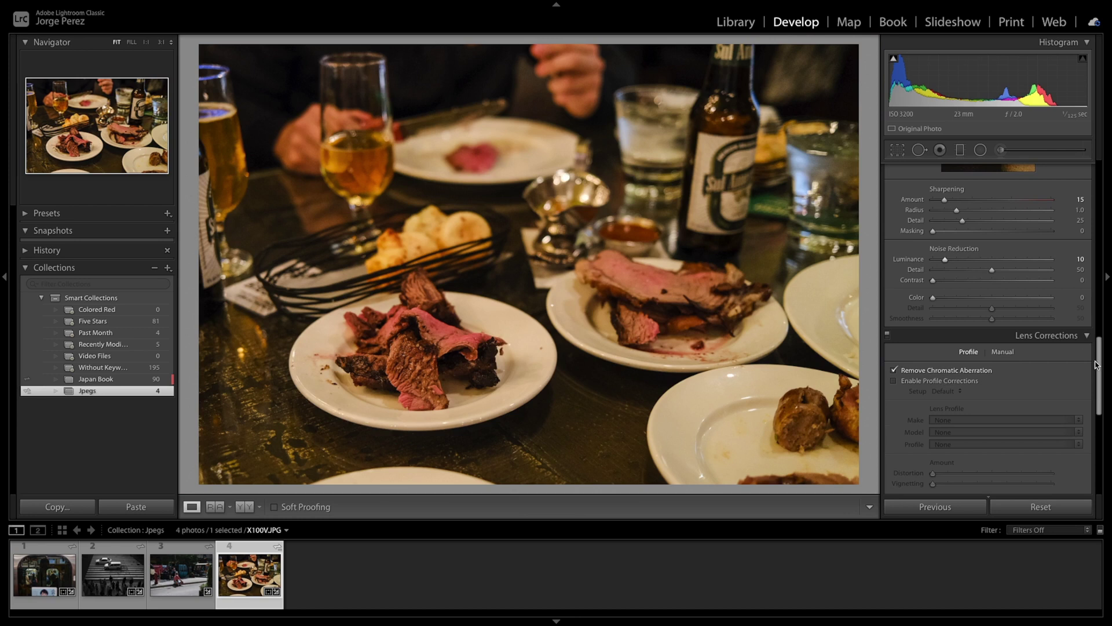
left_click_drag(1097, 365, 1091, 77)
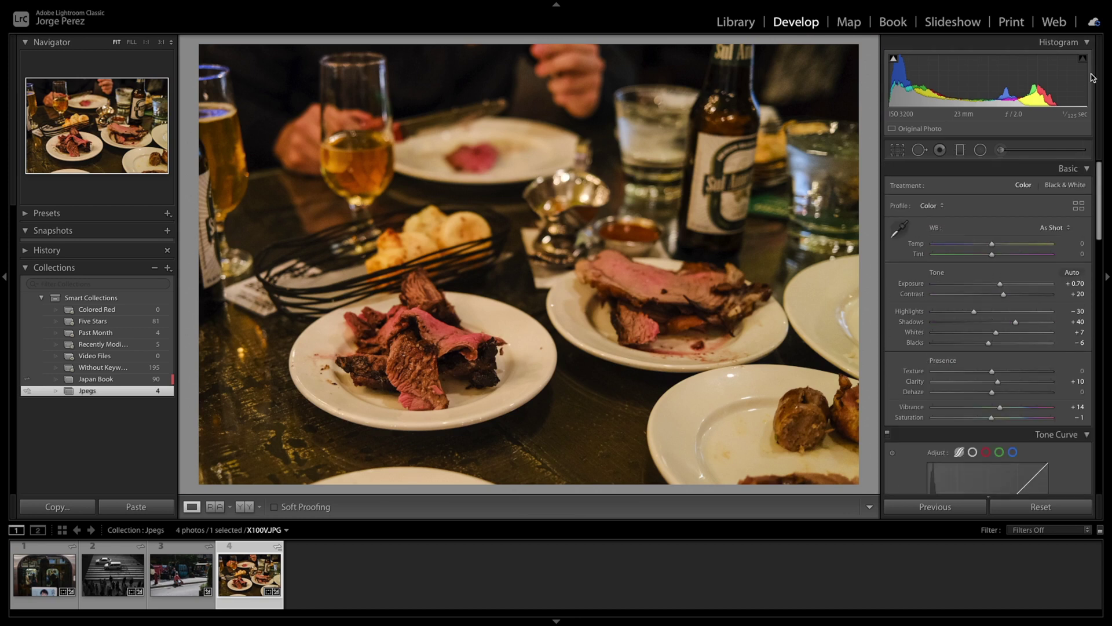
scroll(1099, 224, "down", 3)
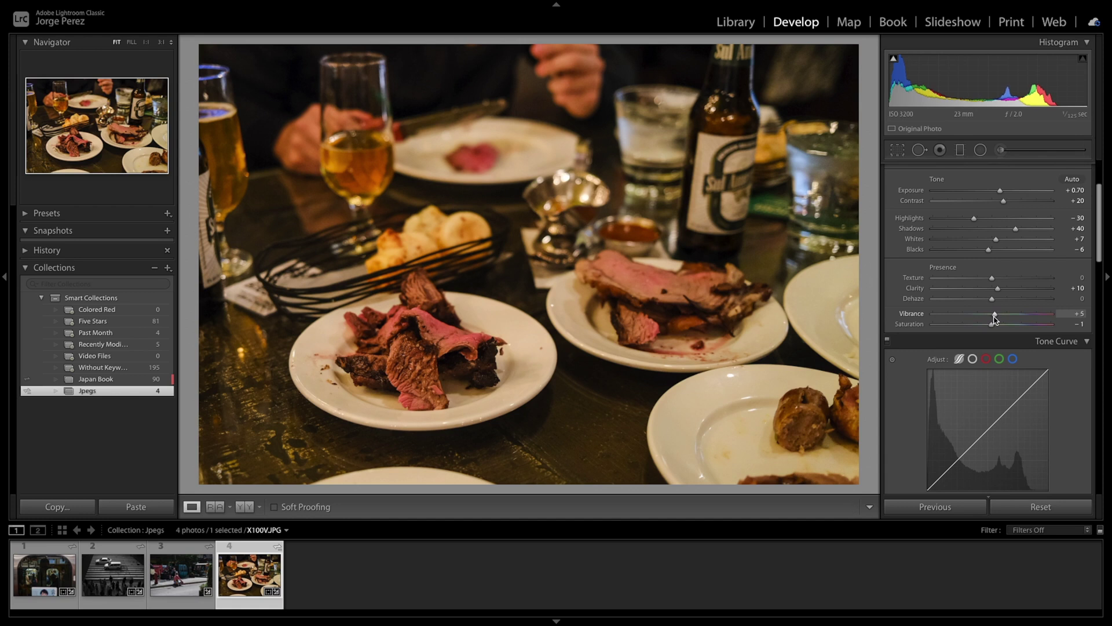
left_click_drag(992, 324, 989, 325)
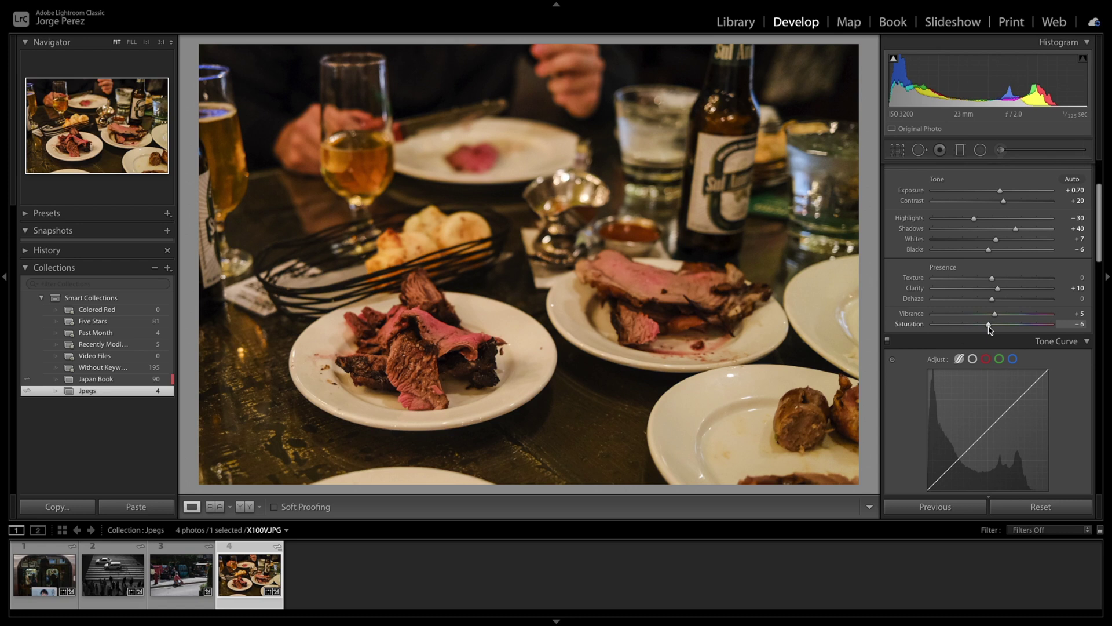
left_click(170, 579)
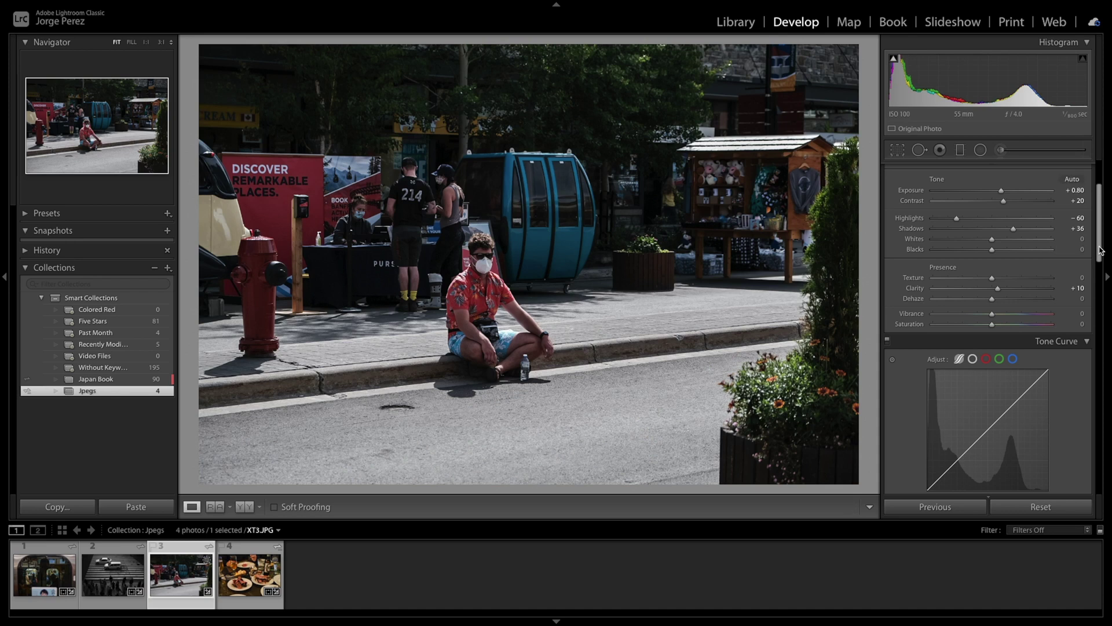
Give XT3.JPG Shadows about +50, Vibrance +7 and Saturation +2, checking the man's face at 1:1.
mouse_move(1101, 250)
left_mouse_down()
mouse_move(1101, 270)
mouse_move(1100, 231)
left_mouse_up()
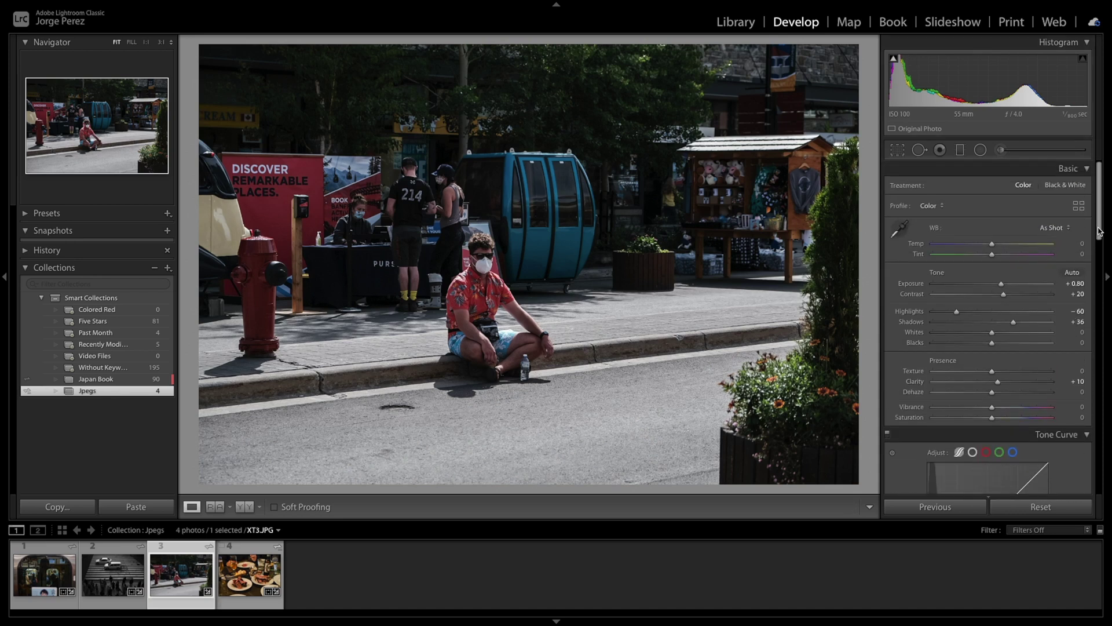
left_click_drag(1013, 322, 1018, 323)
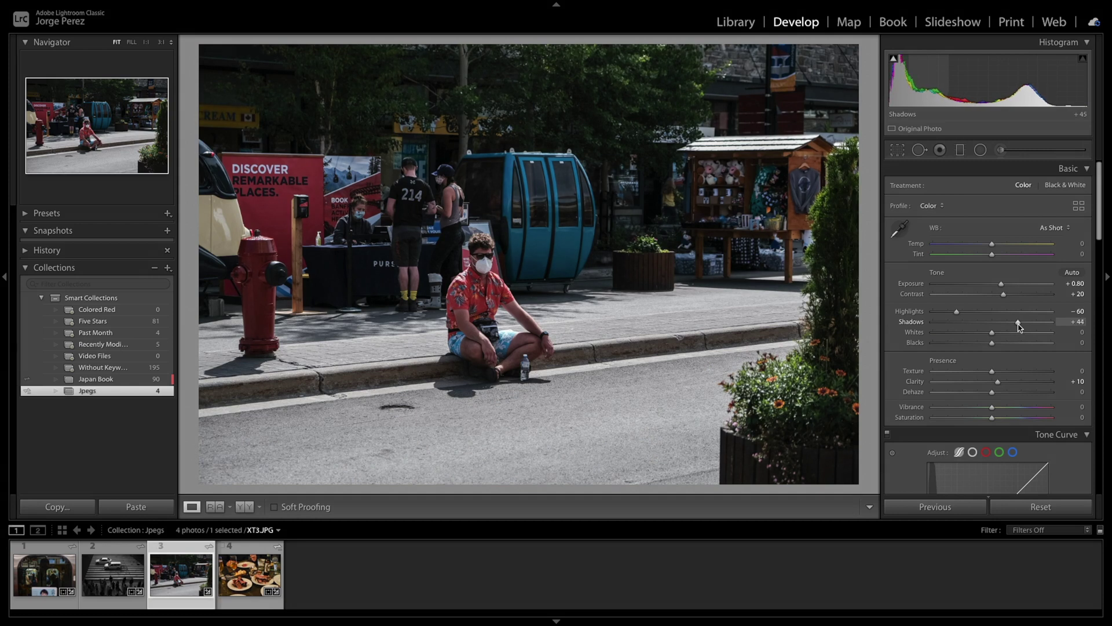
scroll(1011, 331, "down", 3)
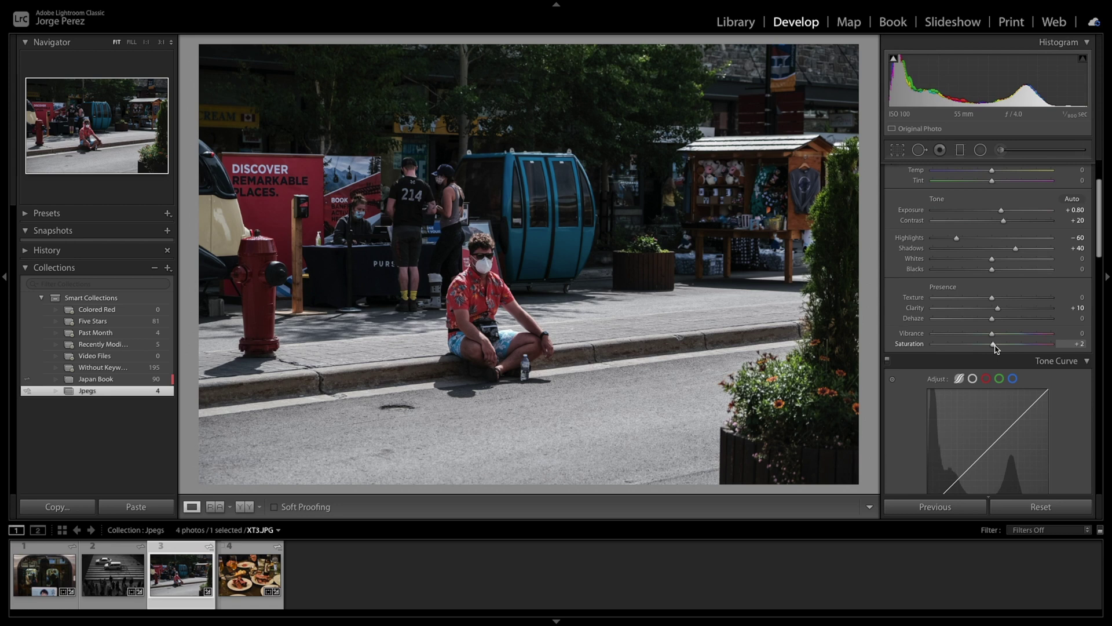
left_click_drag(992, 334, 998, 336)
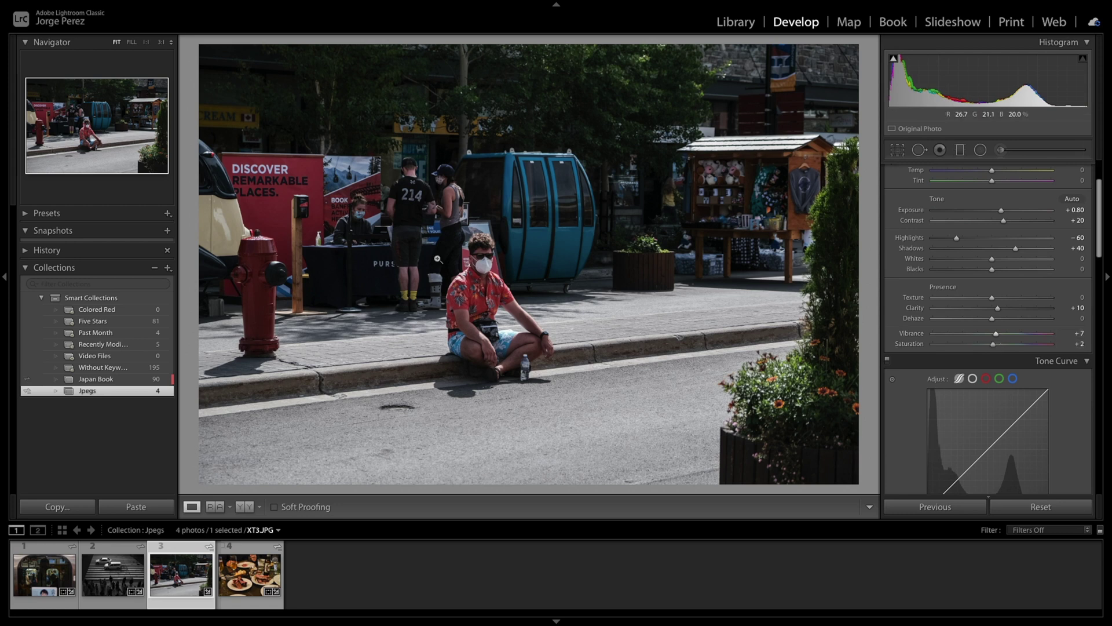
left_click(459, 265)
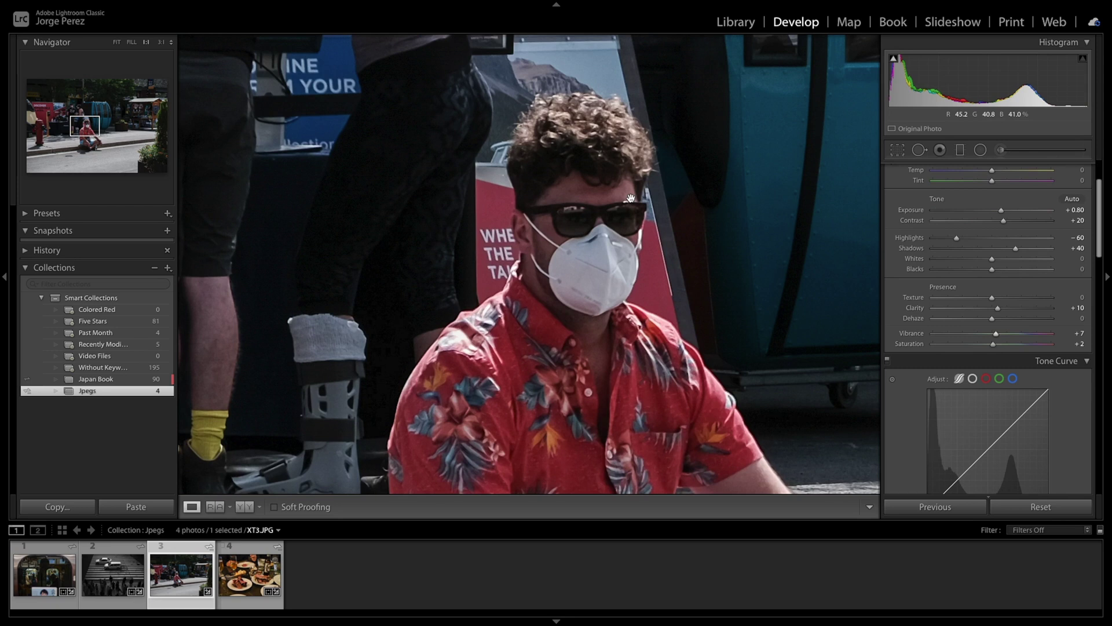
left_click(630, 199)
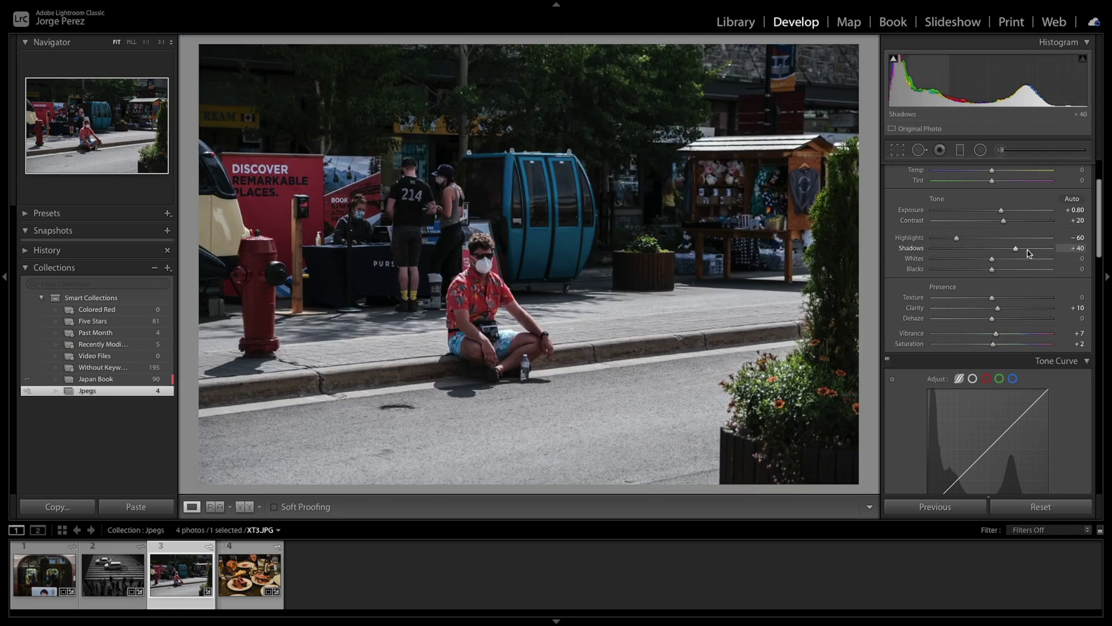
left_click_drag(1016, 249, 1021, 249)
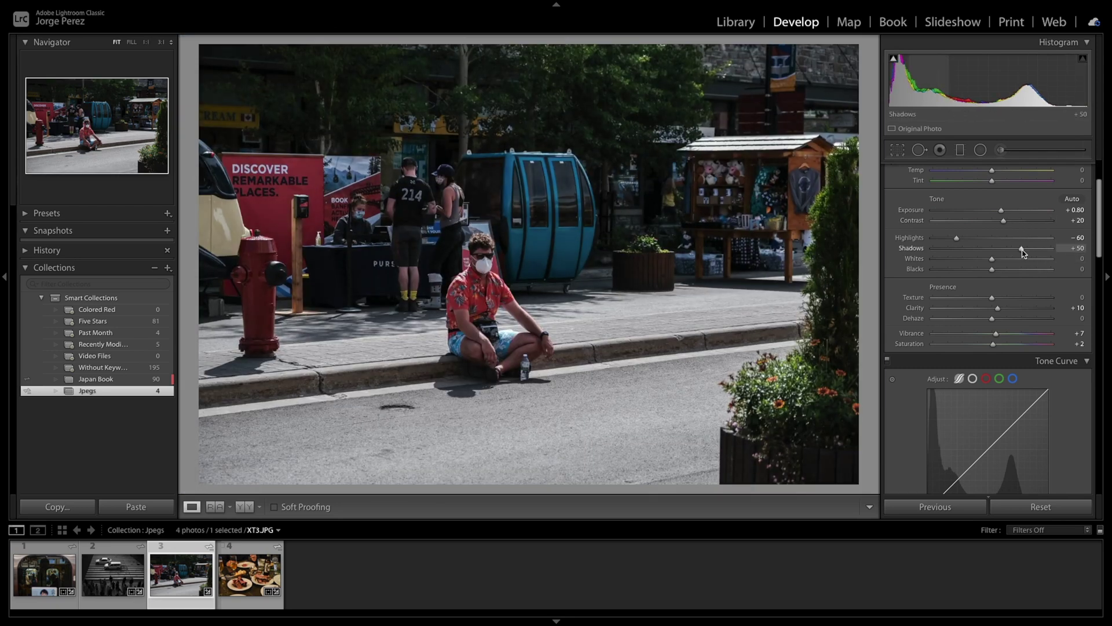
left_click(113, 573)
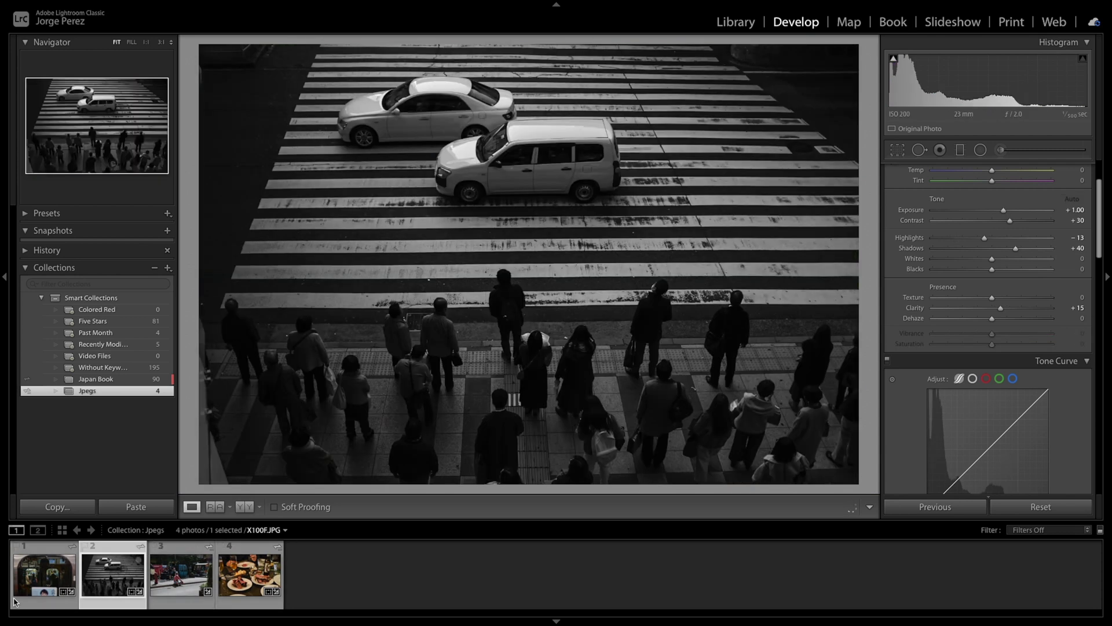
Bring up the train interior photo X100T.jpeg, then switch to the Library grid.
left_click(14, 601)
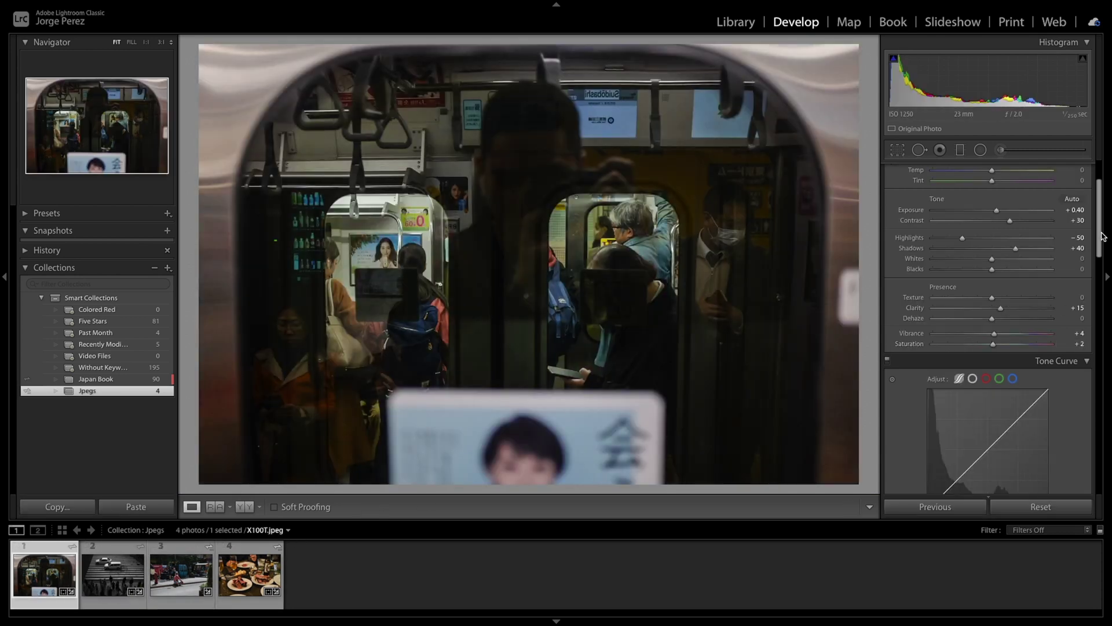
left_click_drag(1101, 238, 1107, 154)
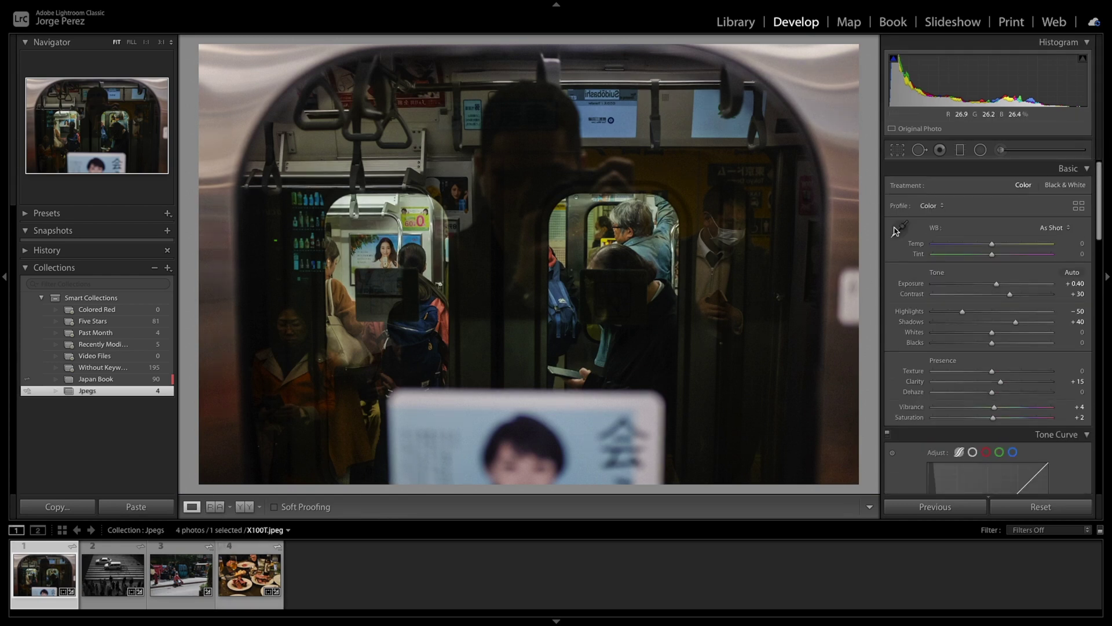
left_click(735, 22)
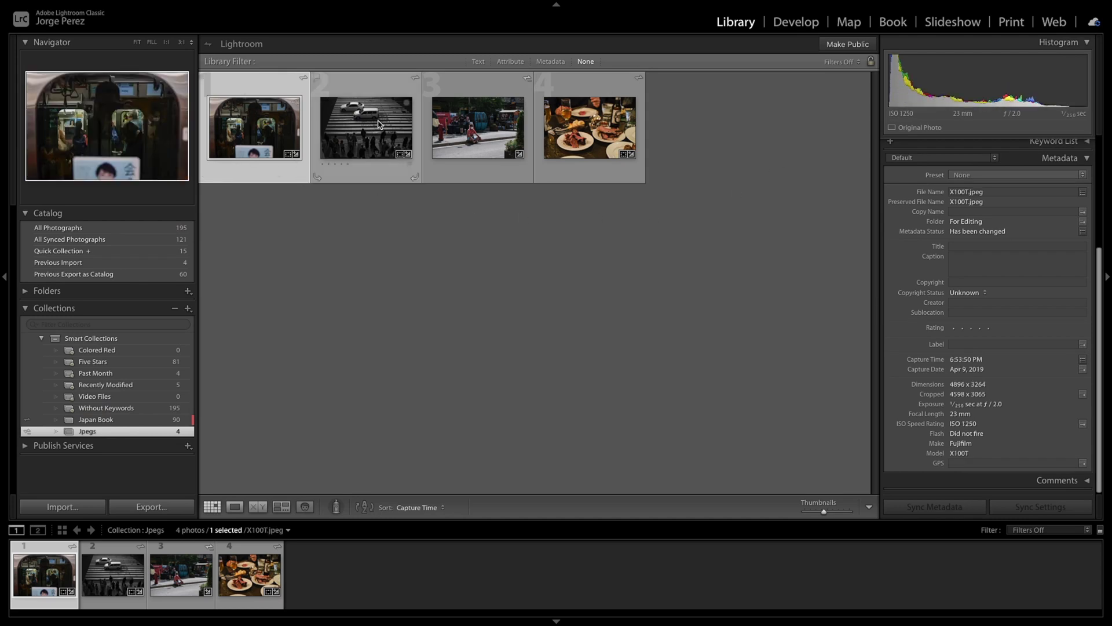
Click through the X100F, XT3, X100V and X100T thumbnails to review edits, ending on XT3.JPG.
left_click(359, 135)
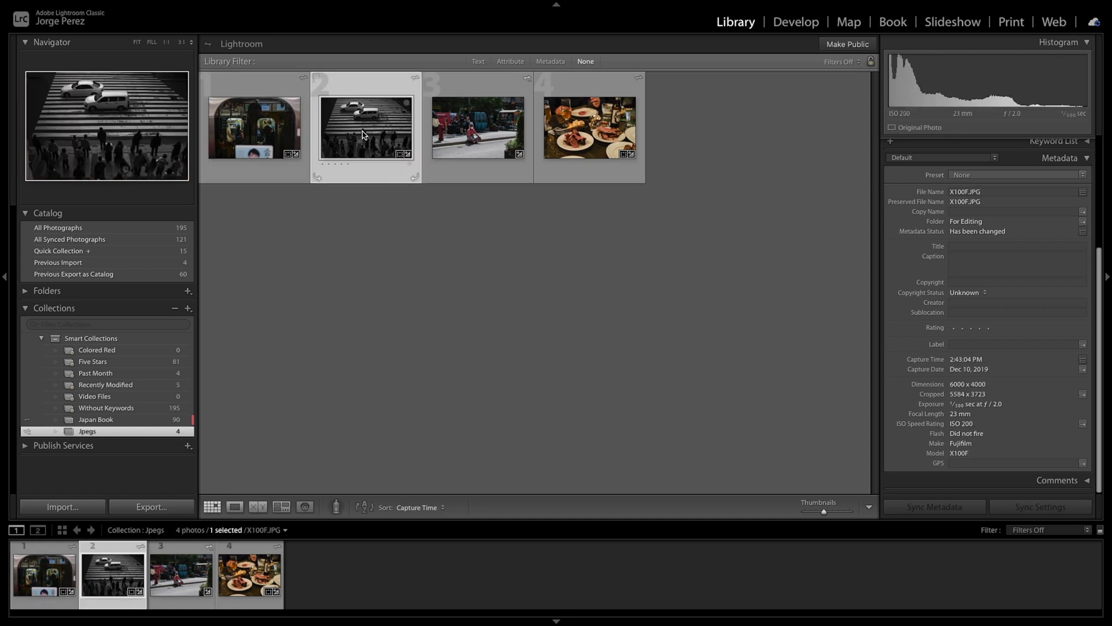
left_click(479, 132)
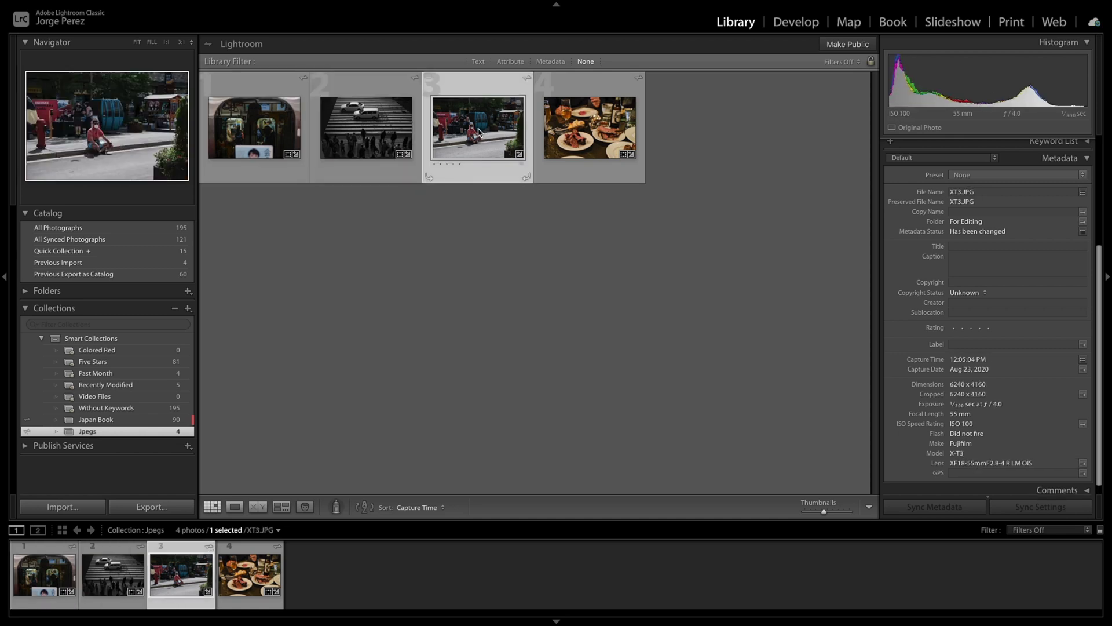
left_click(596, 127)
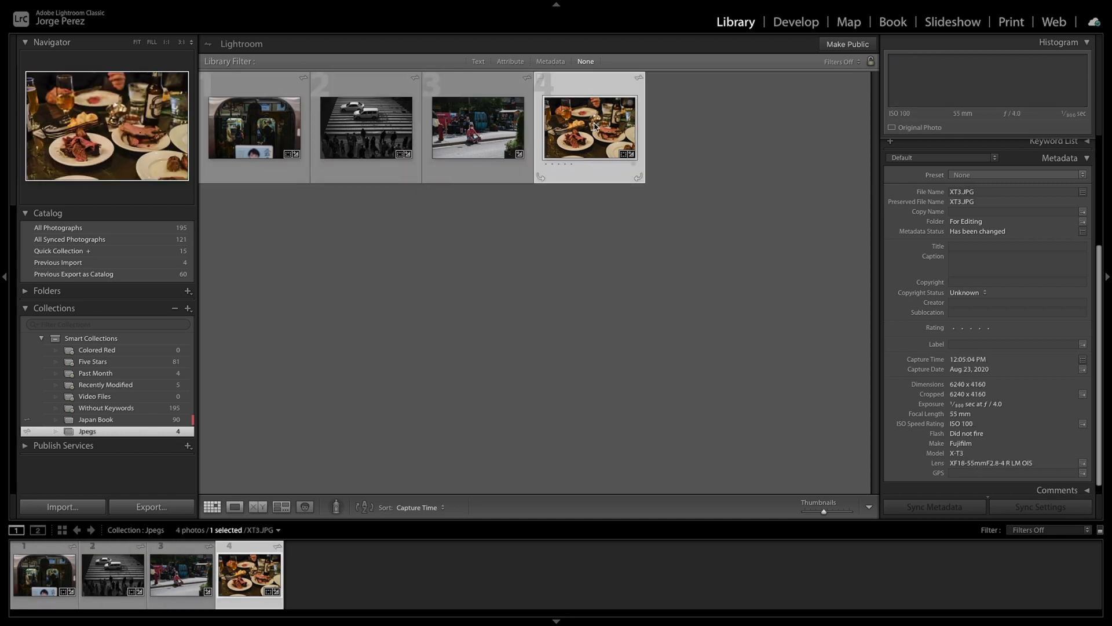
left_click(447, 125)
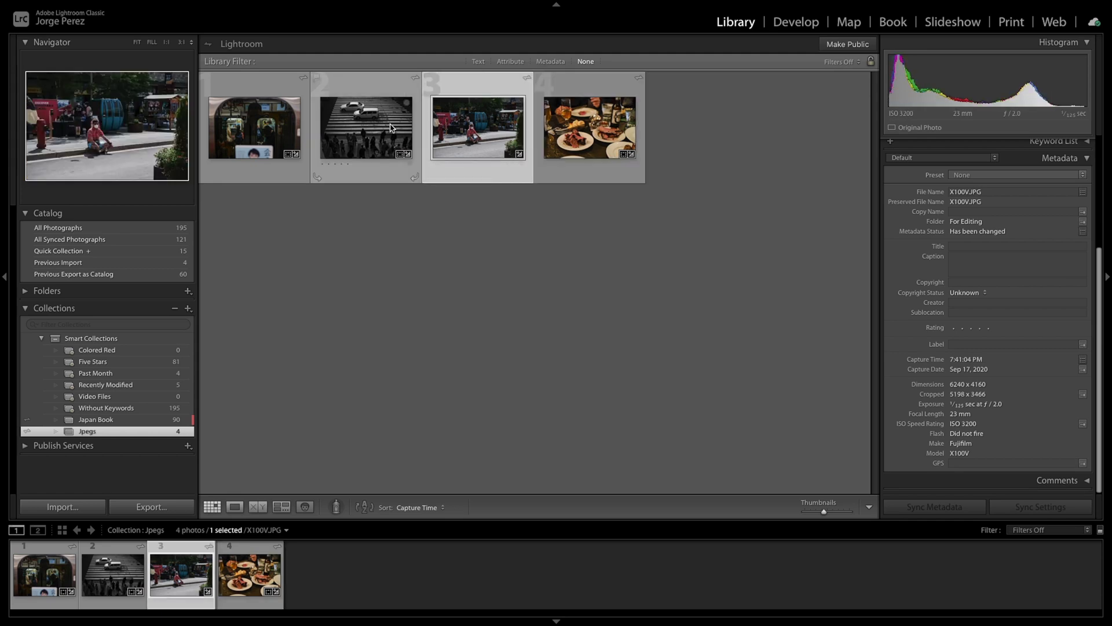
left_click(380, 127)
left_click(253, 128)
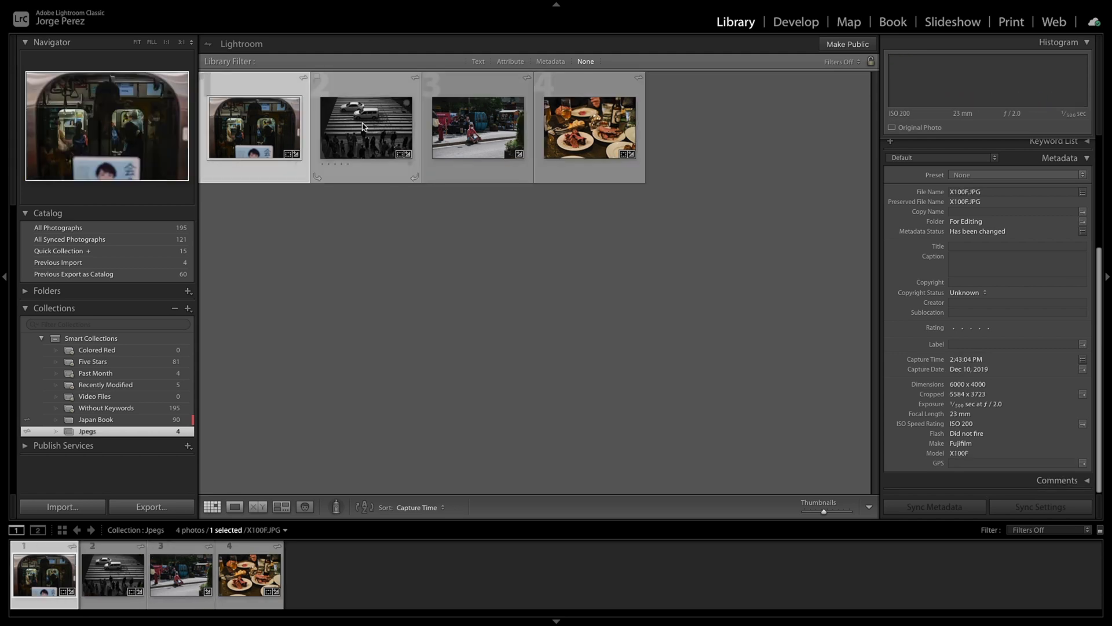
left_click(366, 128)
left_click(484, 123)
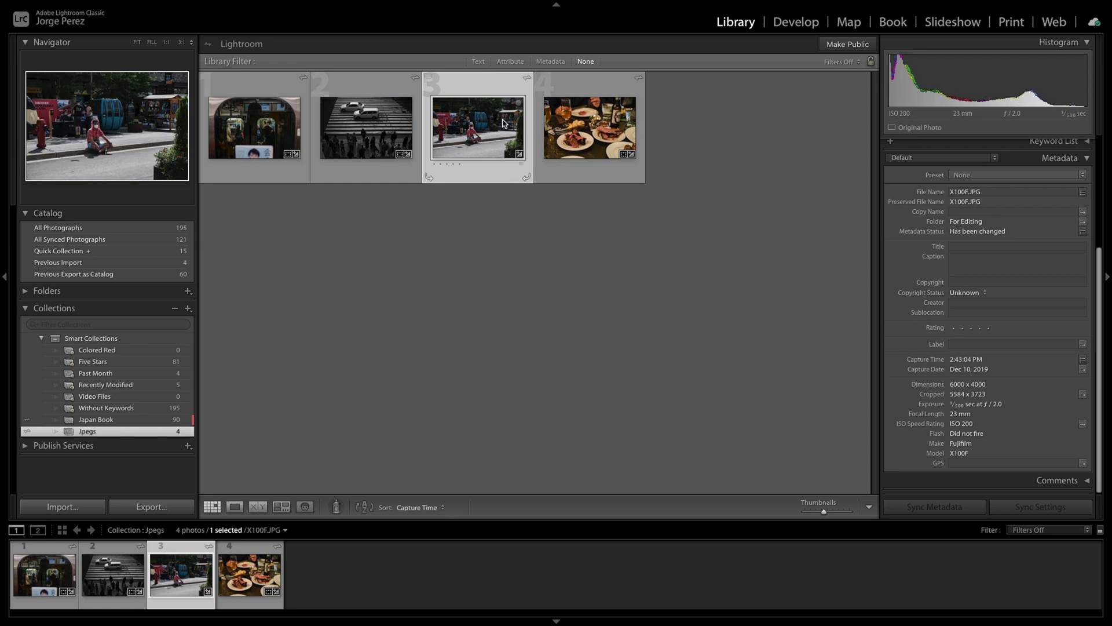
left_click(563, 122)
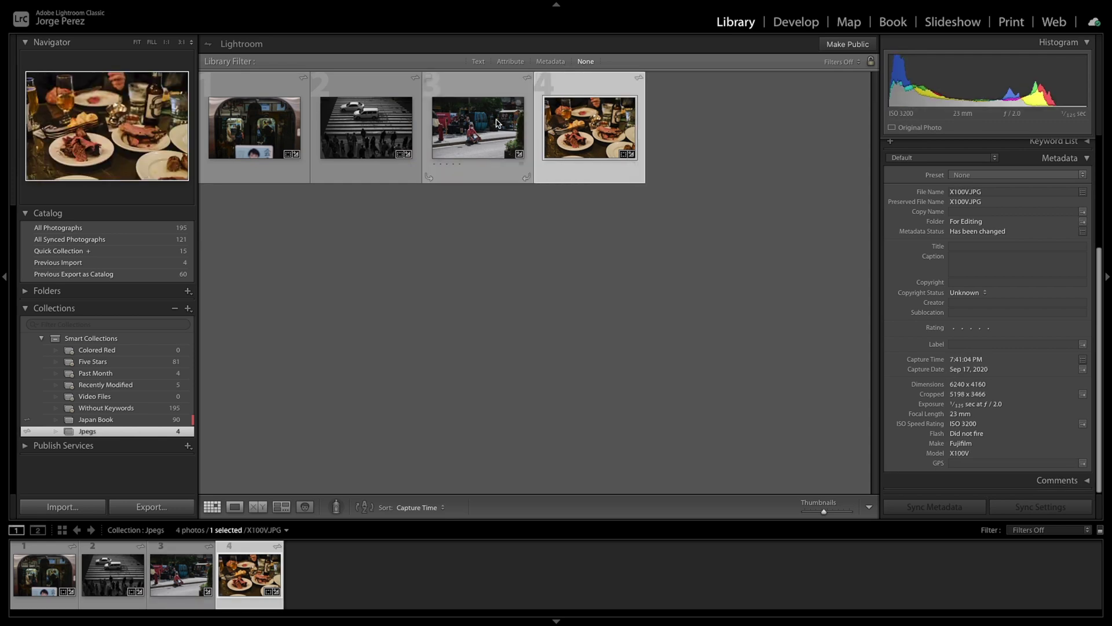
left_click(485, 126)
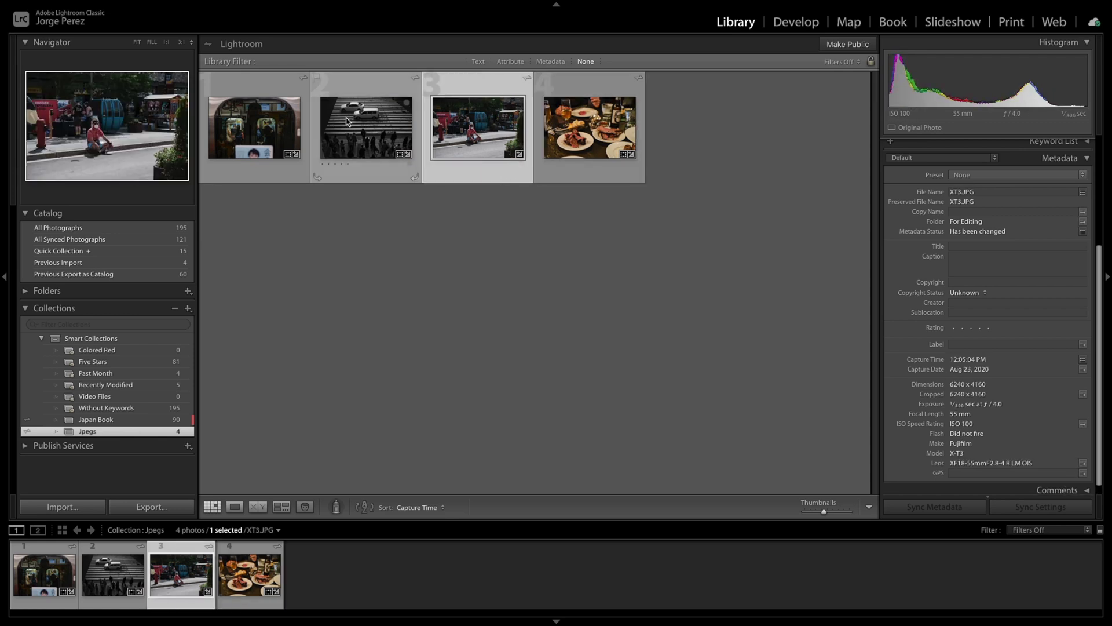